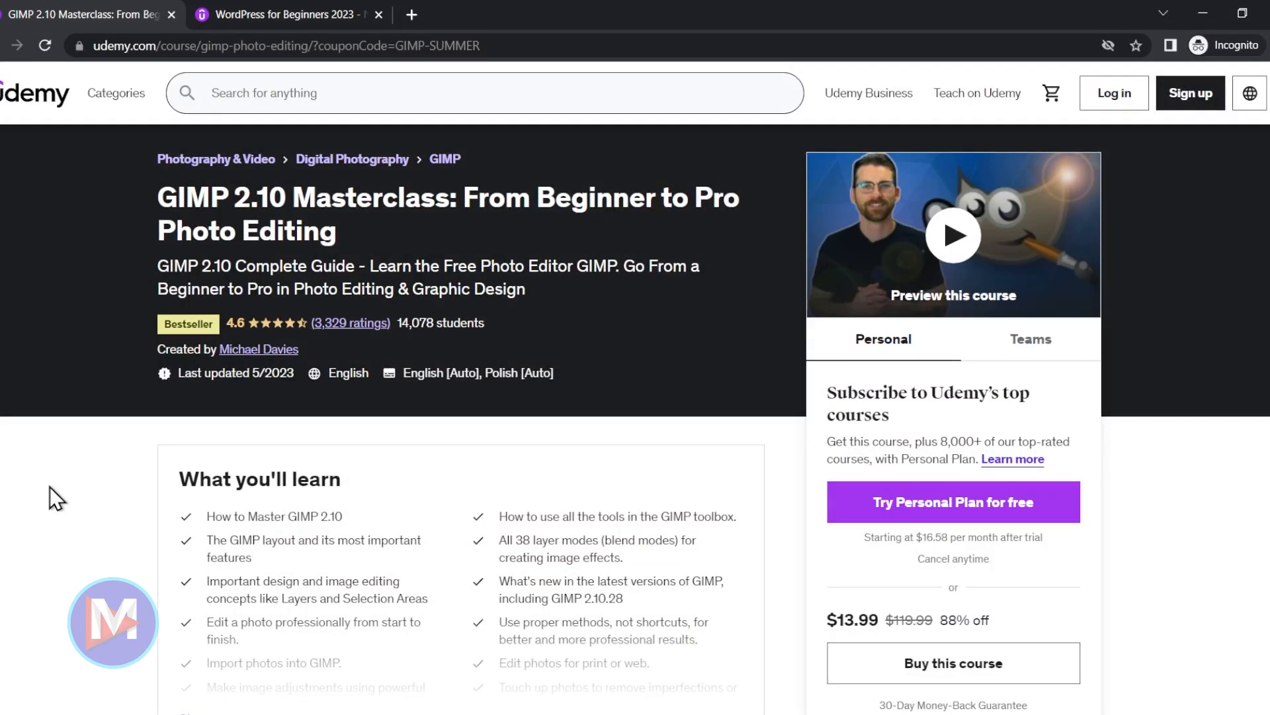
key("ctrl+Tab")
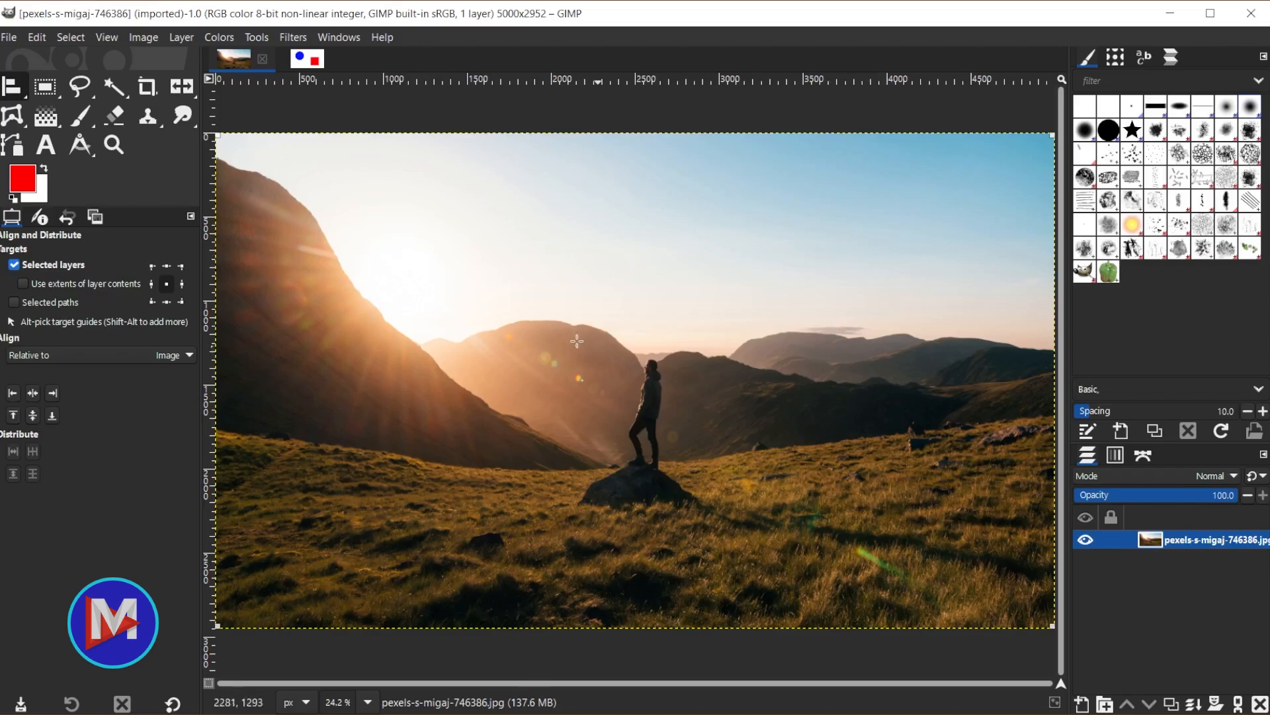
Activate the Align and Distribute tool and switch to the circle and square alignment test image
left_click(13, 85)
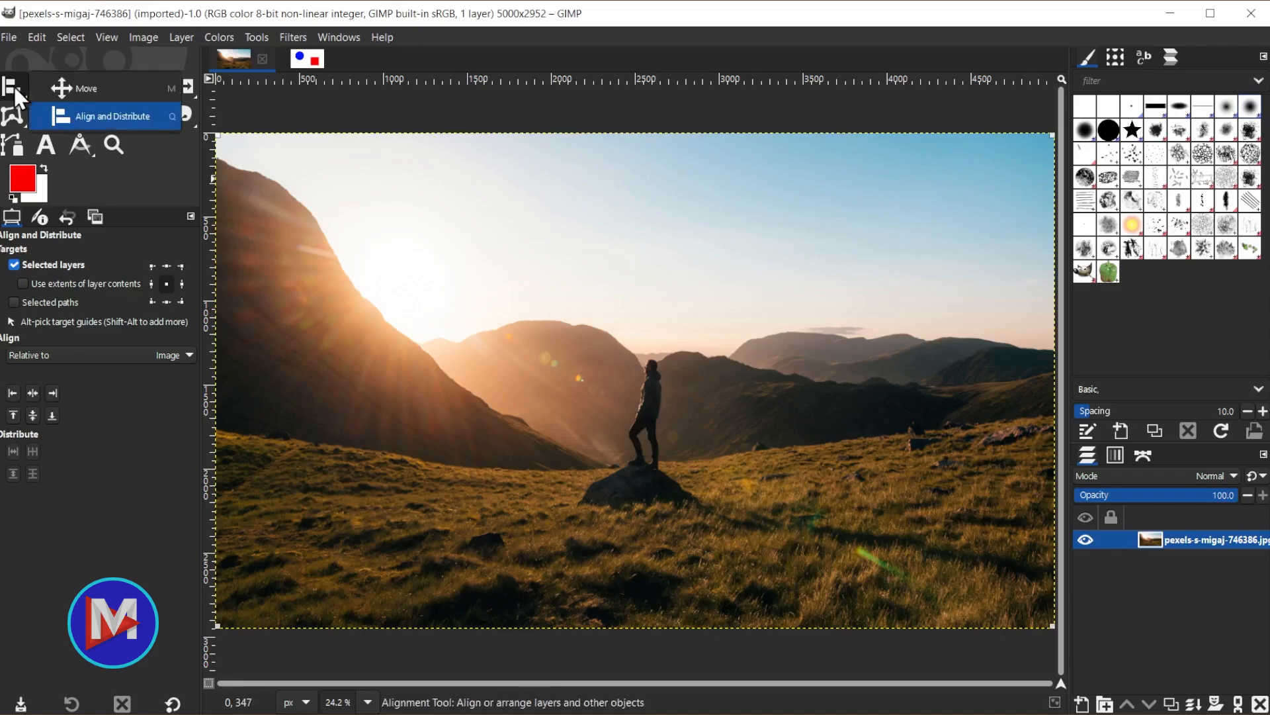
left_click(107, 116)
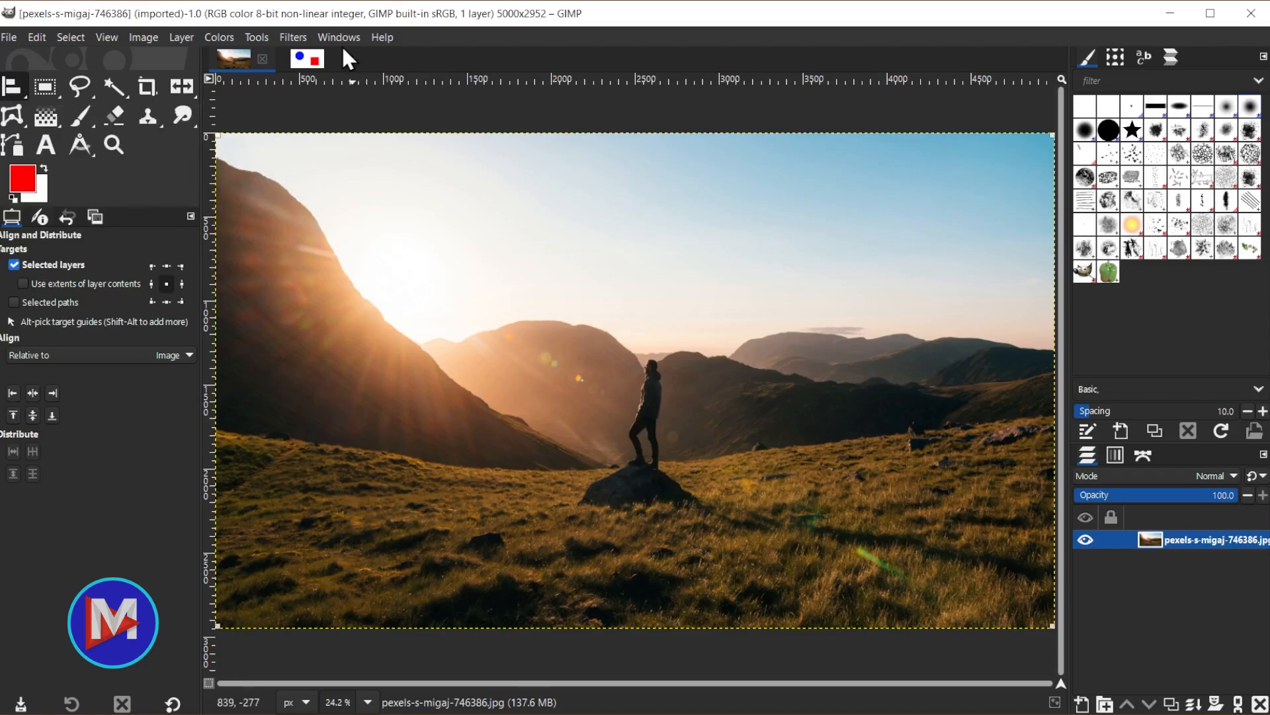
left_click(311, 60)
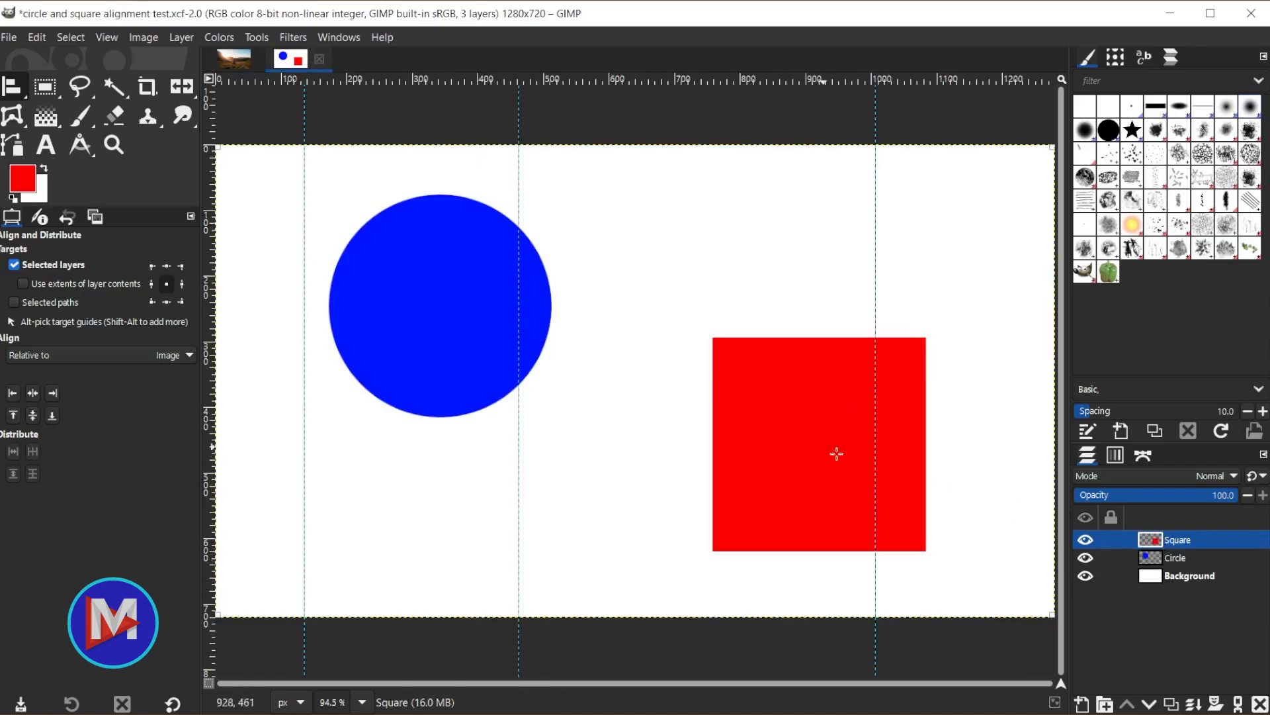
Go through the Circle and Background layers and make Circle the selected layer
left_click(1154, 554)
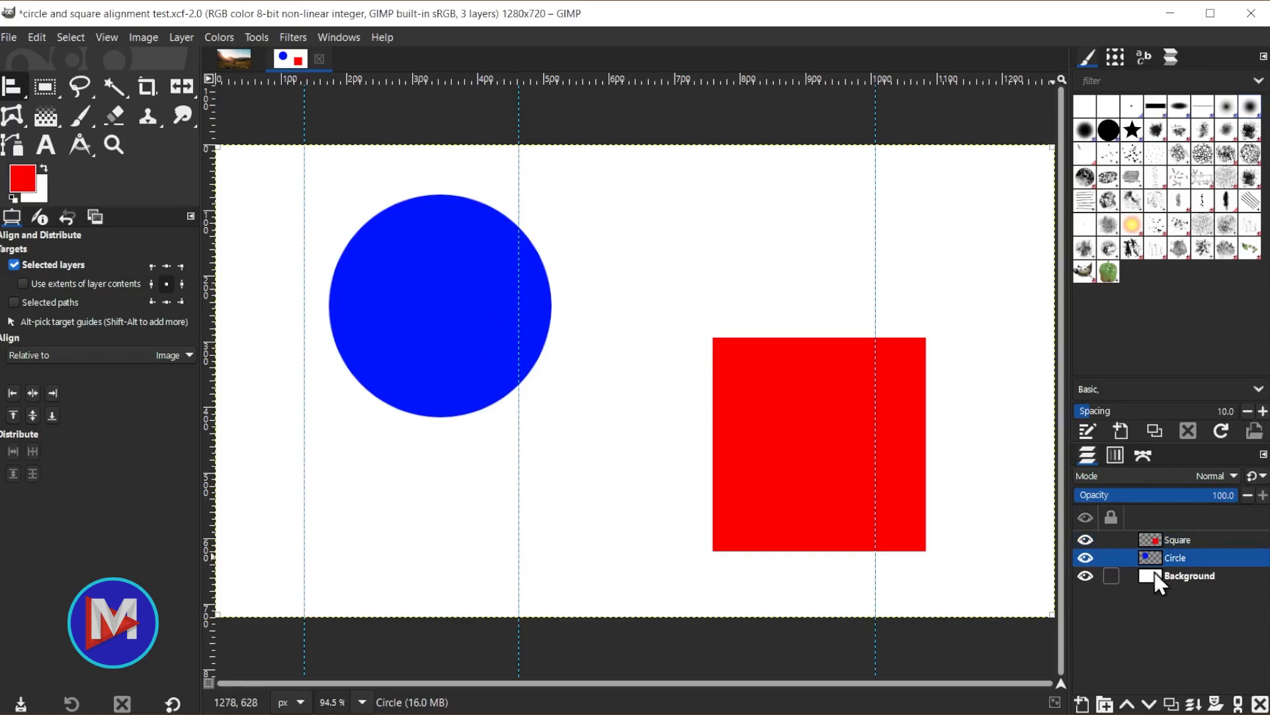
left_click(1159, 576)
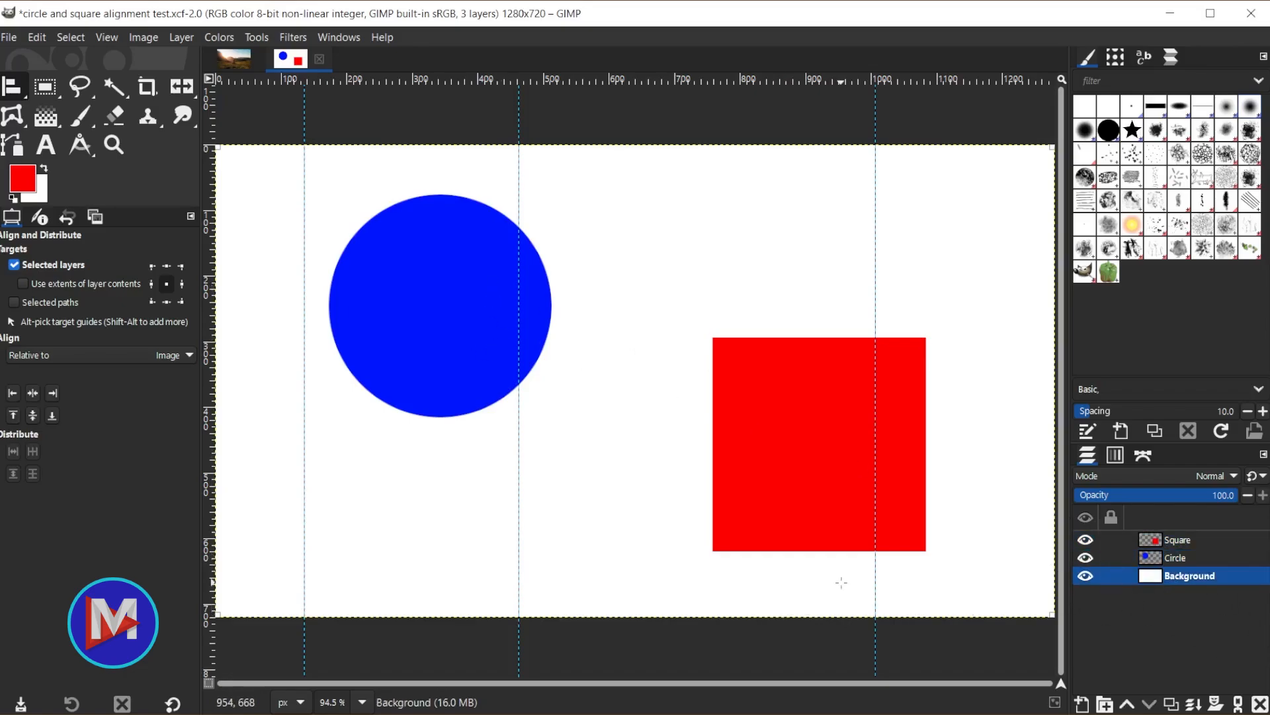
scroll(849, 575, "down", 2)
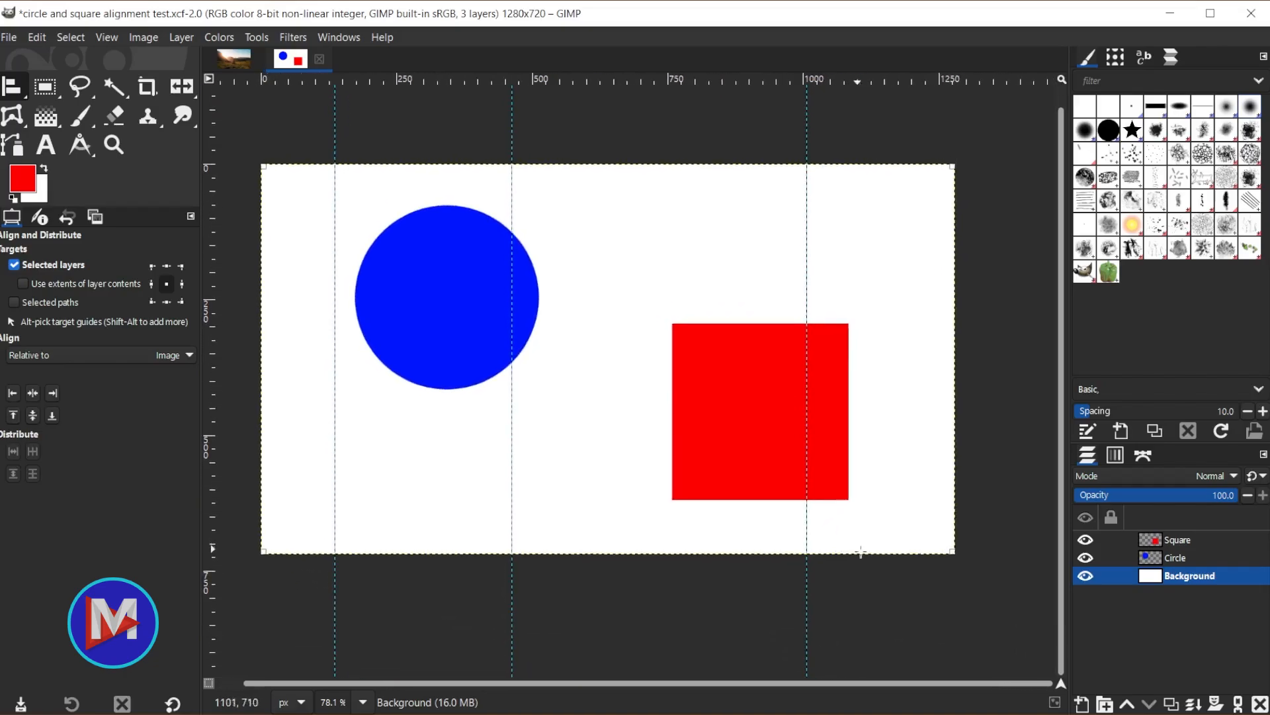
left_click(1155, 560)
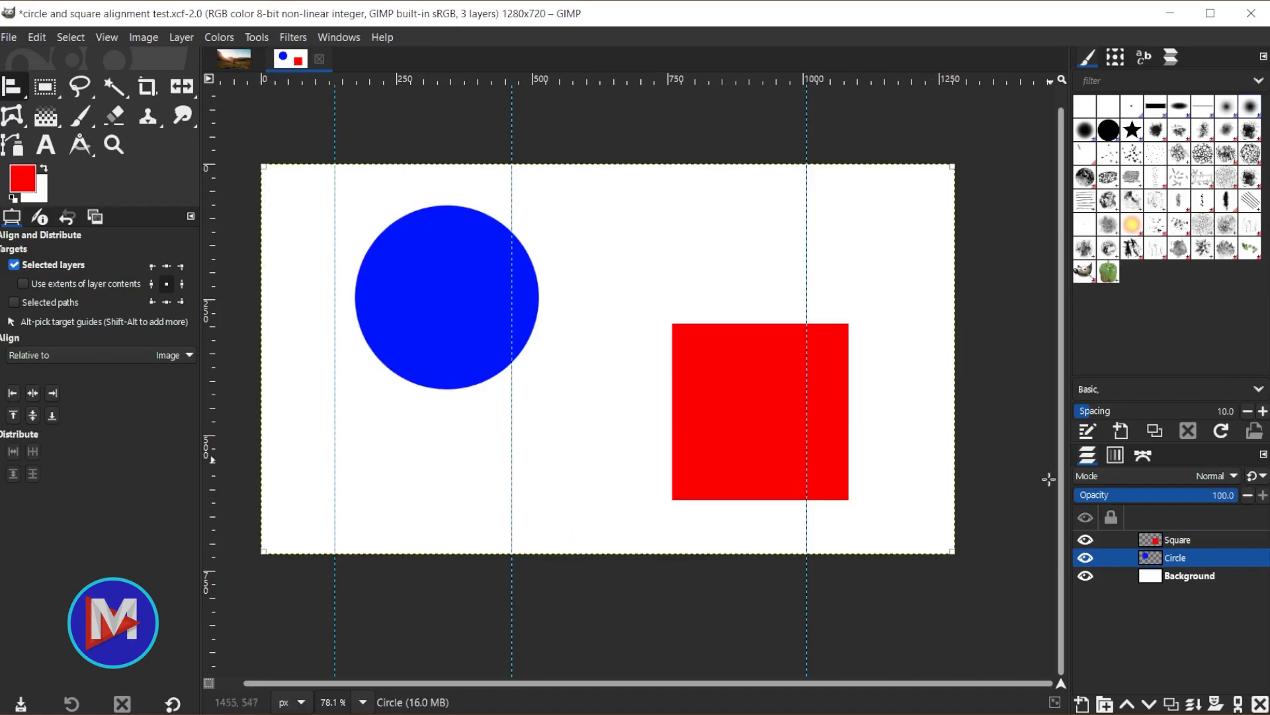
With the Move tool, shift the blue circle down and slightly left, and the red square to the right
left_click(13, 86)
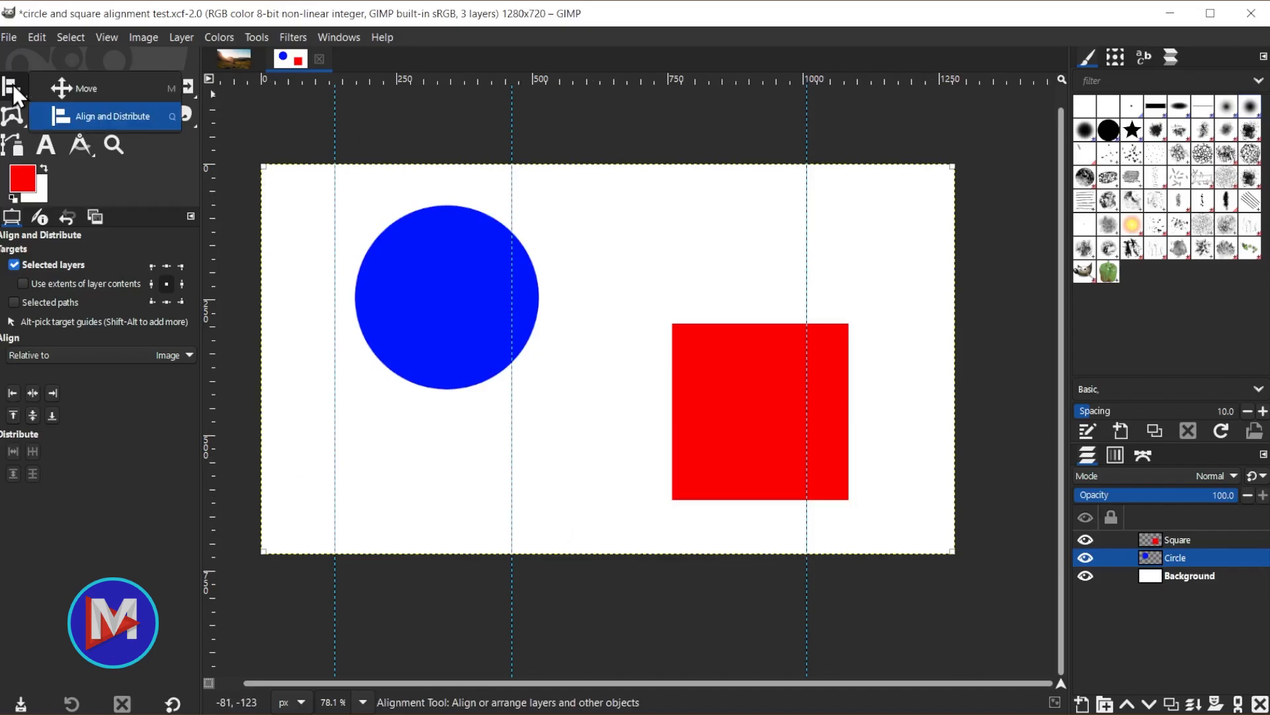
left_click(77, 89)
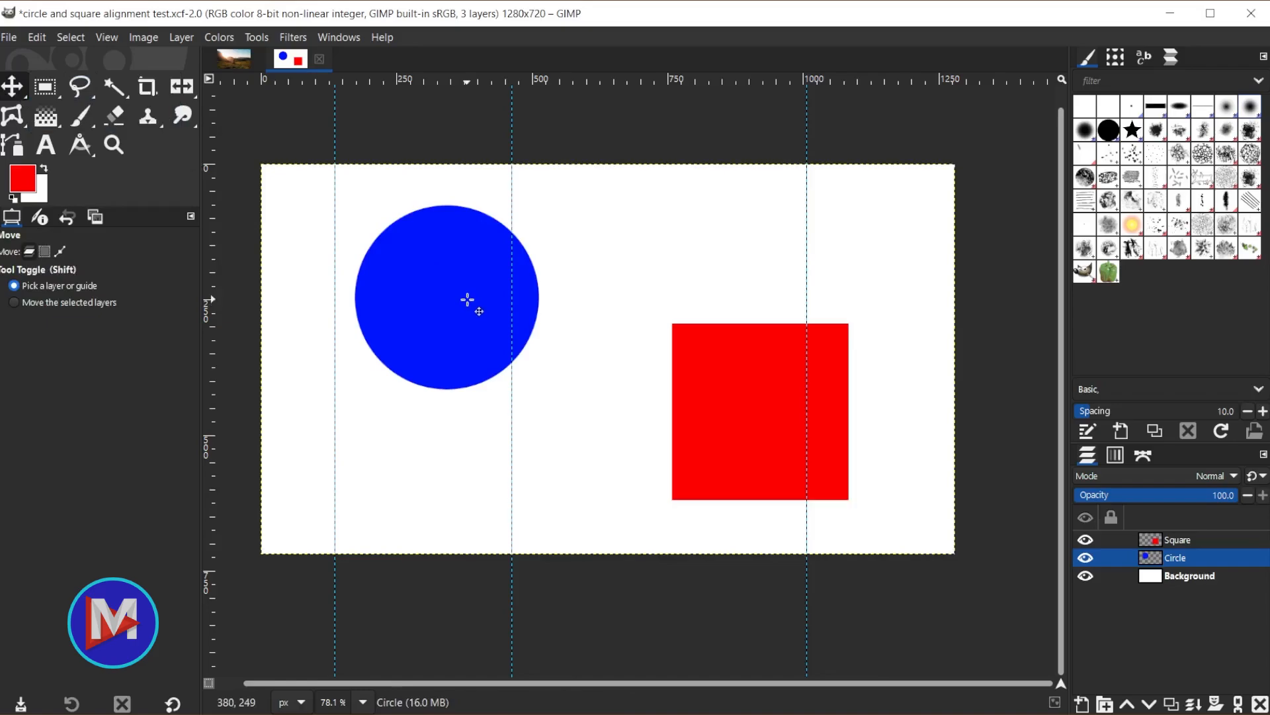
left_click_drag(468, 300, 500, 366)
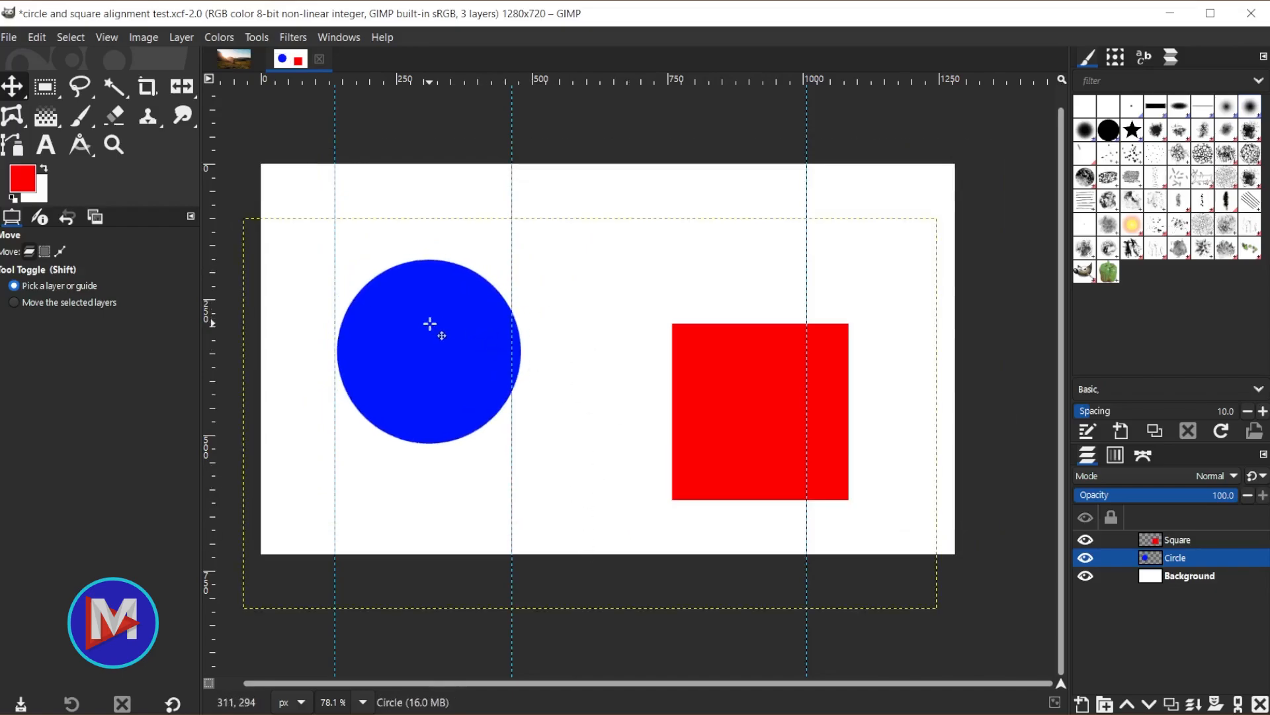
left_click_drag(733, 421, 820, 394)
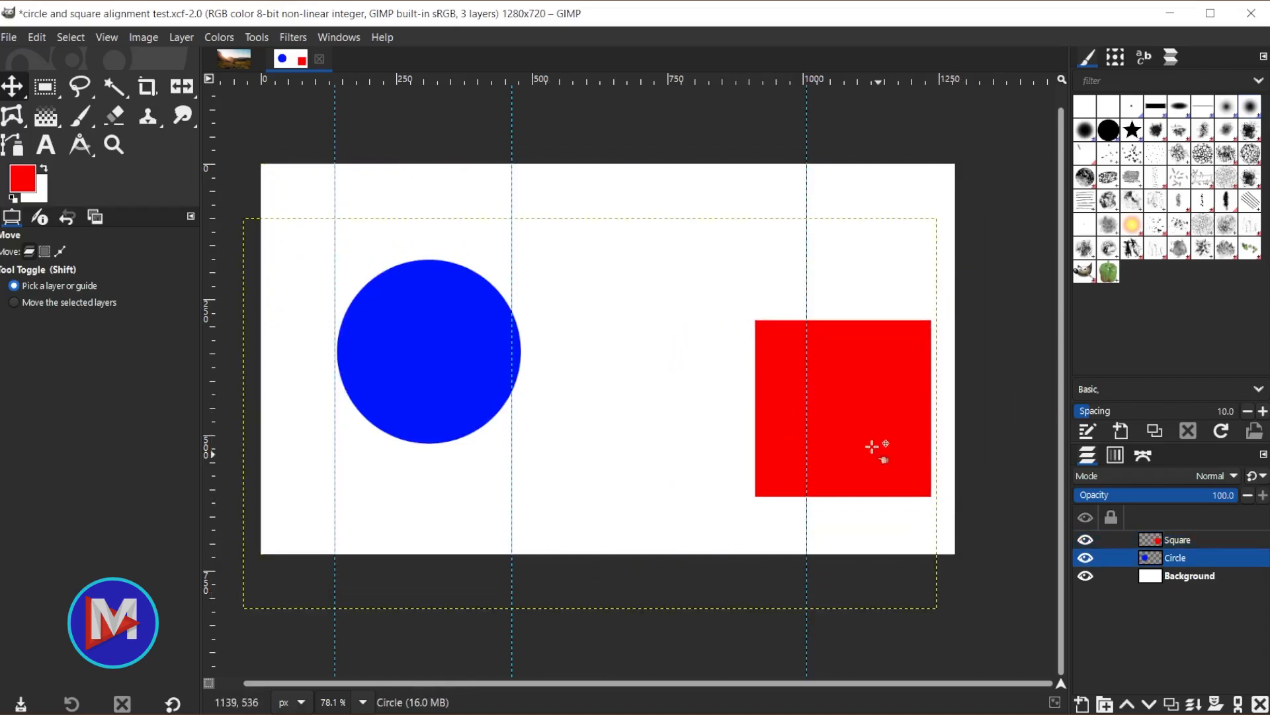
Undo the freehand moves of the circle and the square
key("ctrl+z")
key("ctrl+z")
key("ctrl+z")
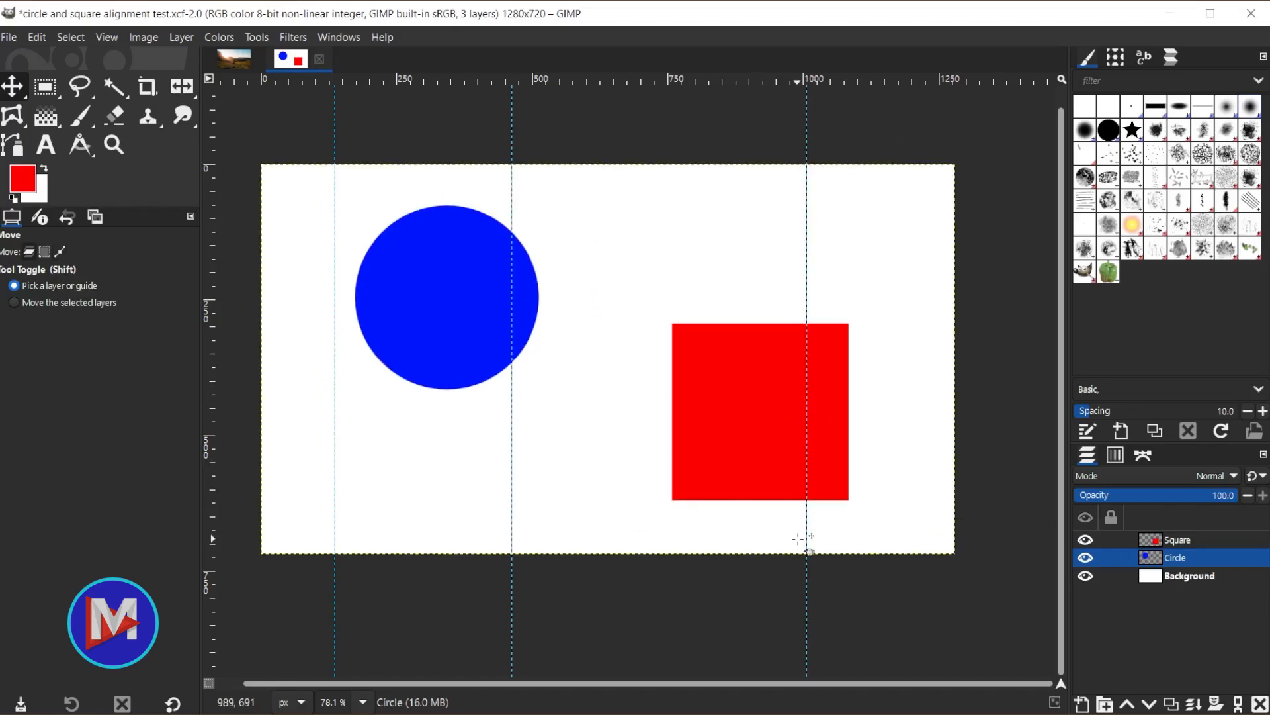
Return to the Align and Distribute tool and turn the Selected layers target off and back on
key("q")
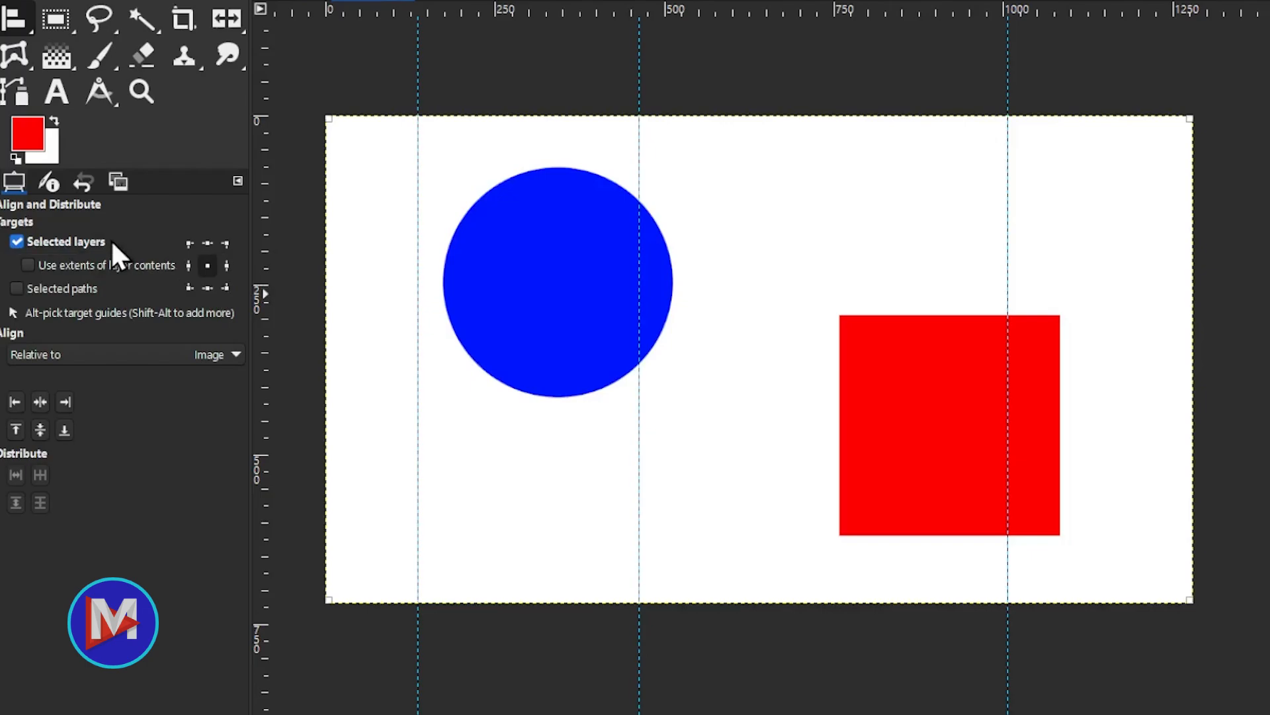
left_click(16, 241)
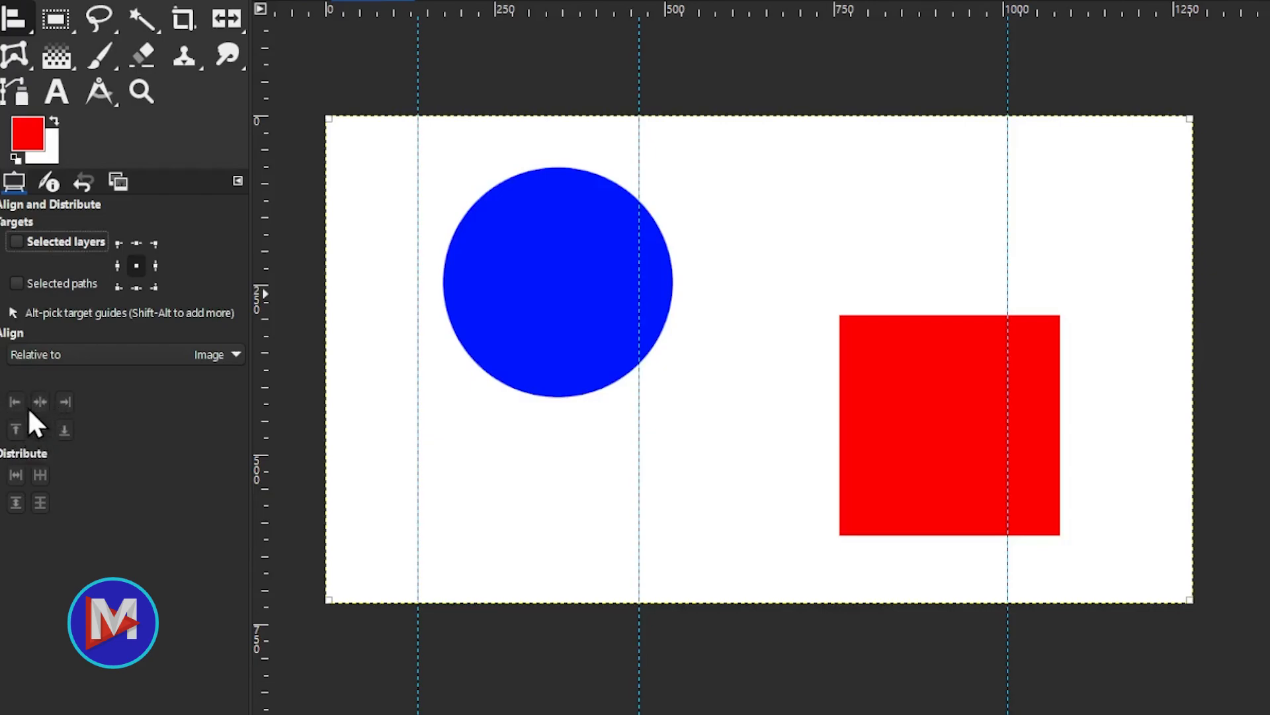
left_click(17, 241)
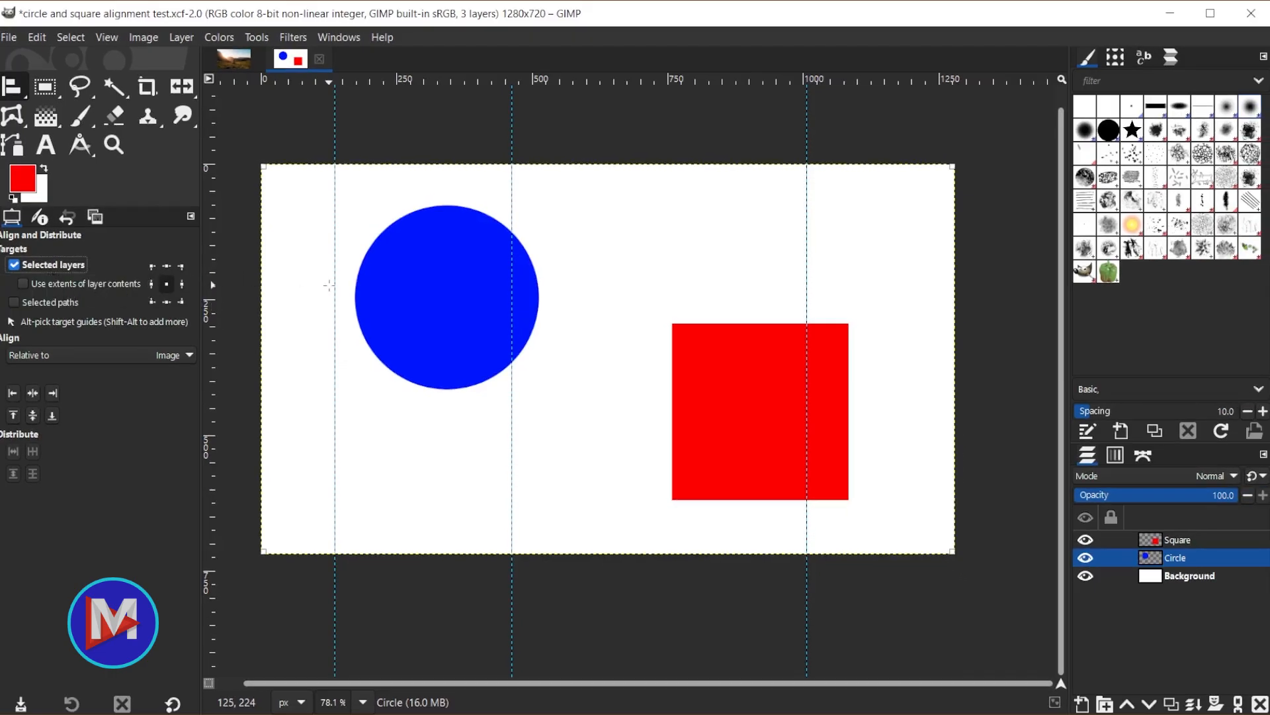
Add the Square layer to the selection so that Square and Circle are both alignment targets
left_click_drag(247, 142, 991, 592)
left_click(1149, 537, "ctrl")
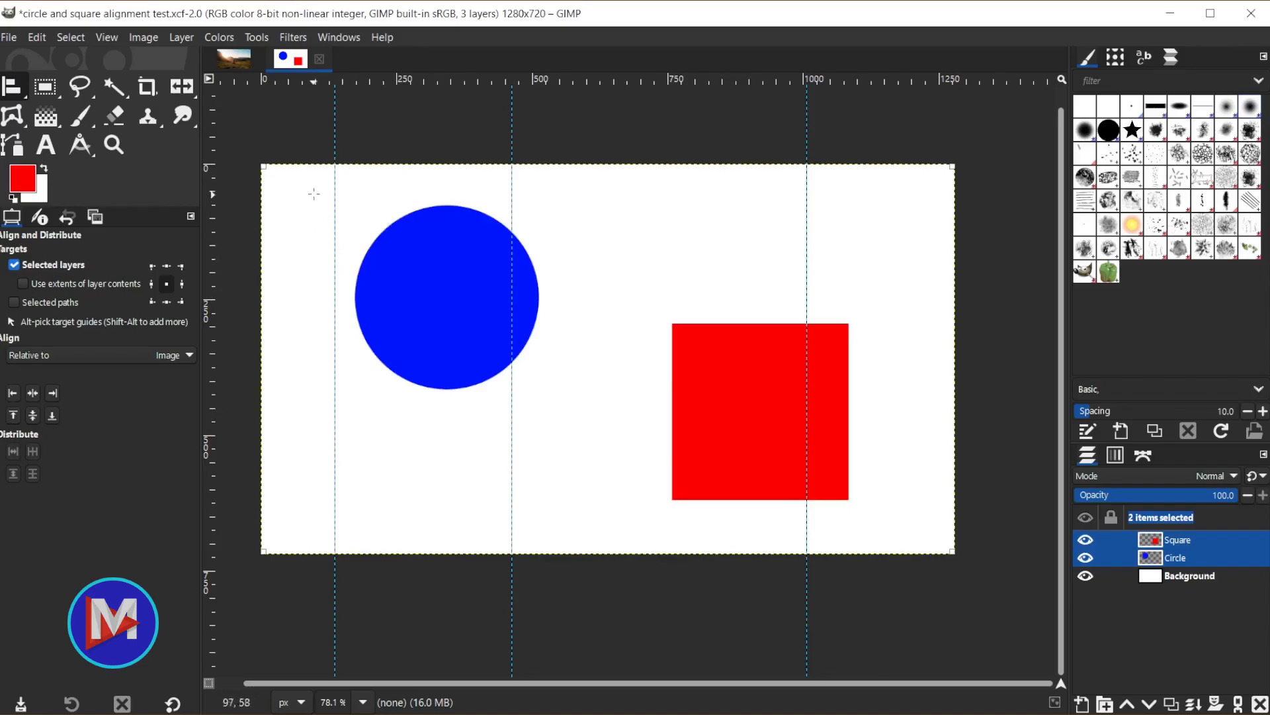
left_click_drag(311, 176, 859, 514)
Align the centre anchors of the Square and Circle layers on the left edge of the image
left_click(10, 392)
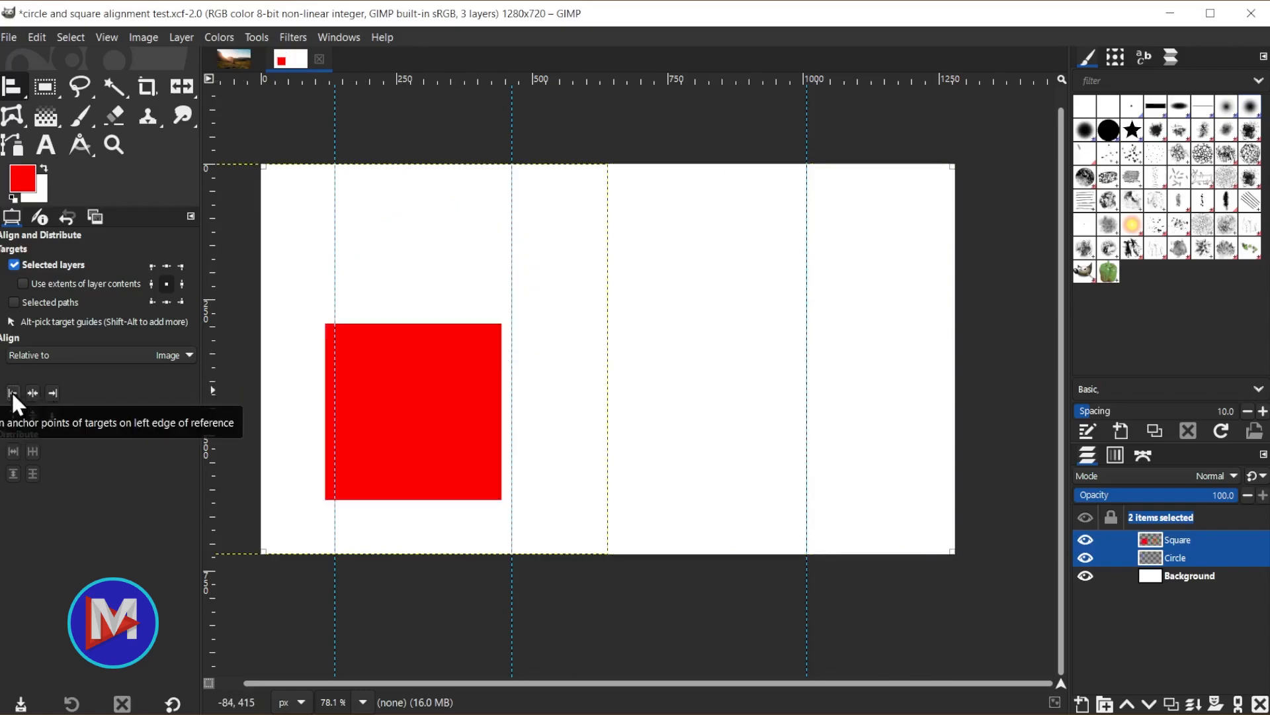
scroll(340, 405, "down", 3)
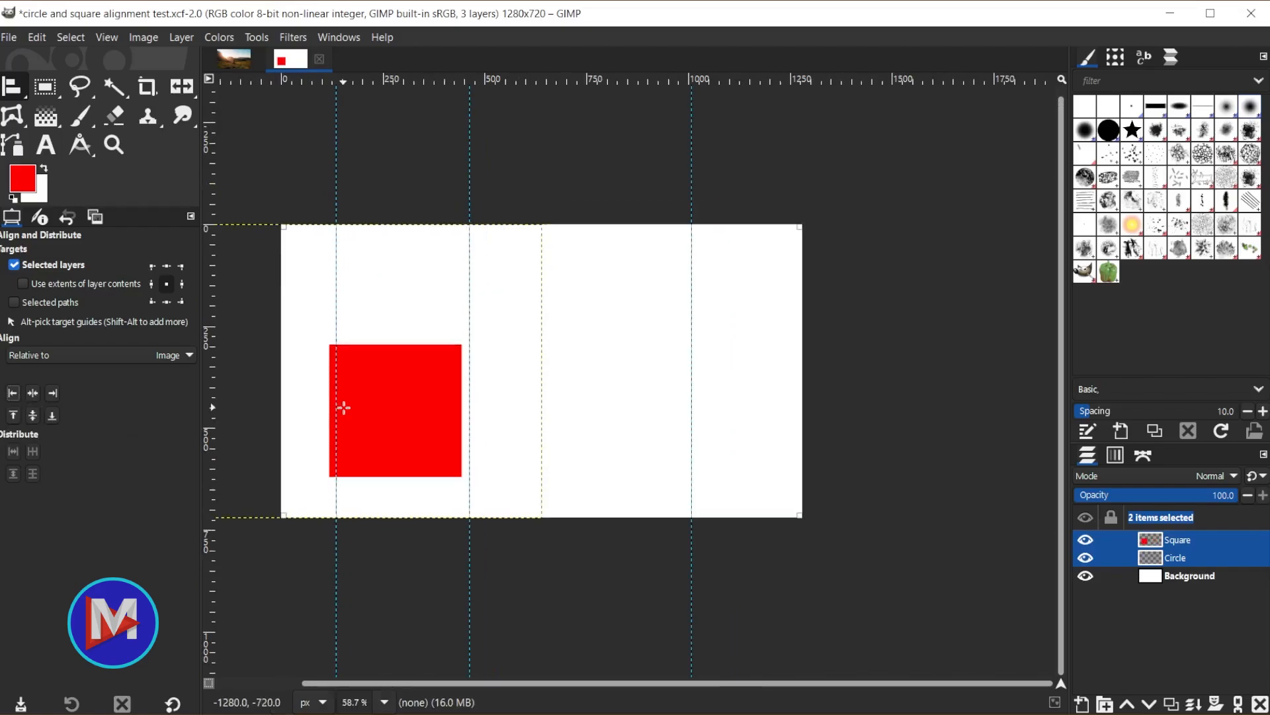
left_click_drag(309, 406, 529, 393)
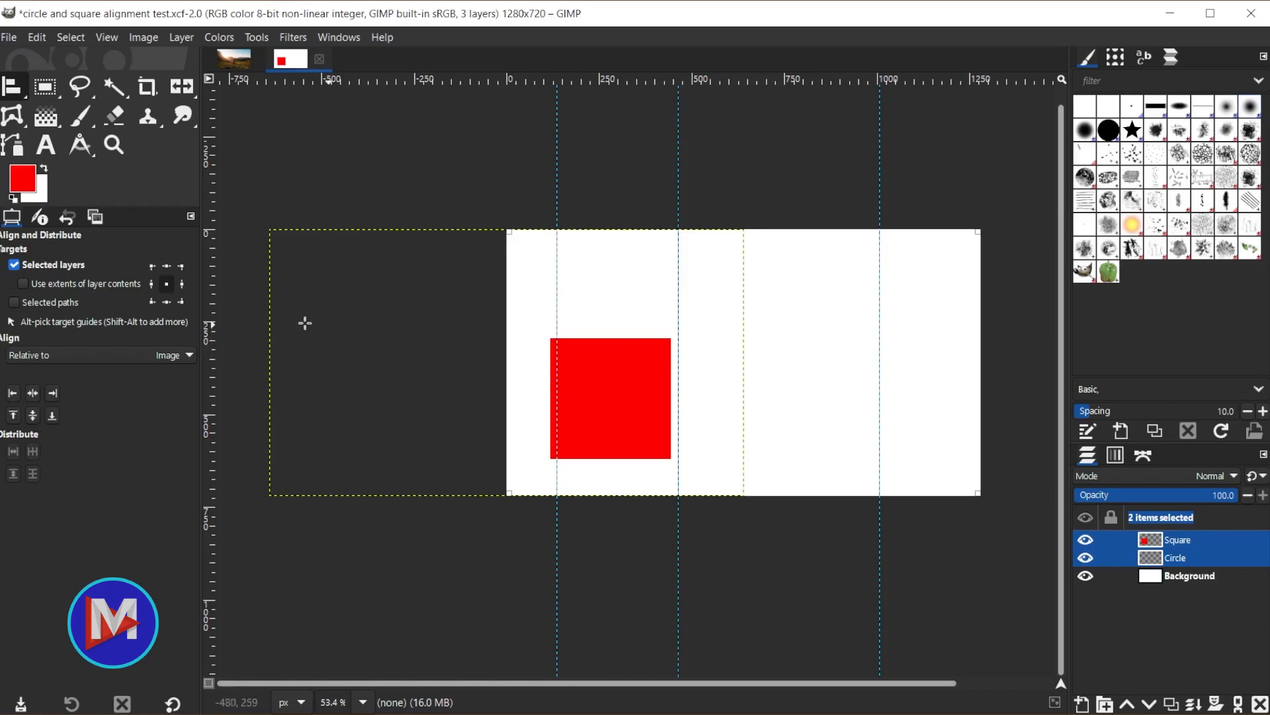
Align the centre anchors of both selected layers on the right edge of the image
left_click(52, 393)
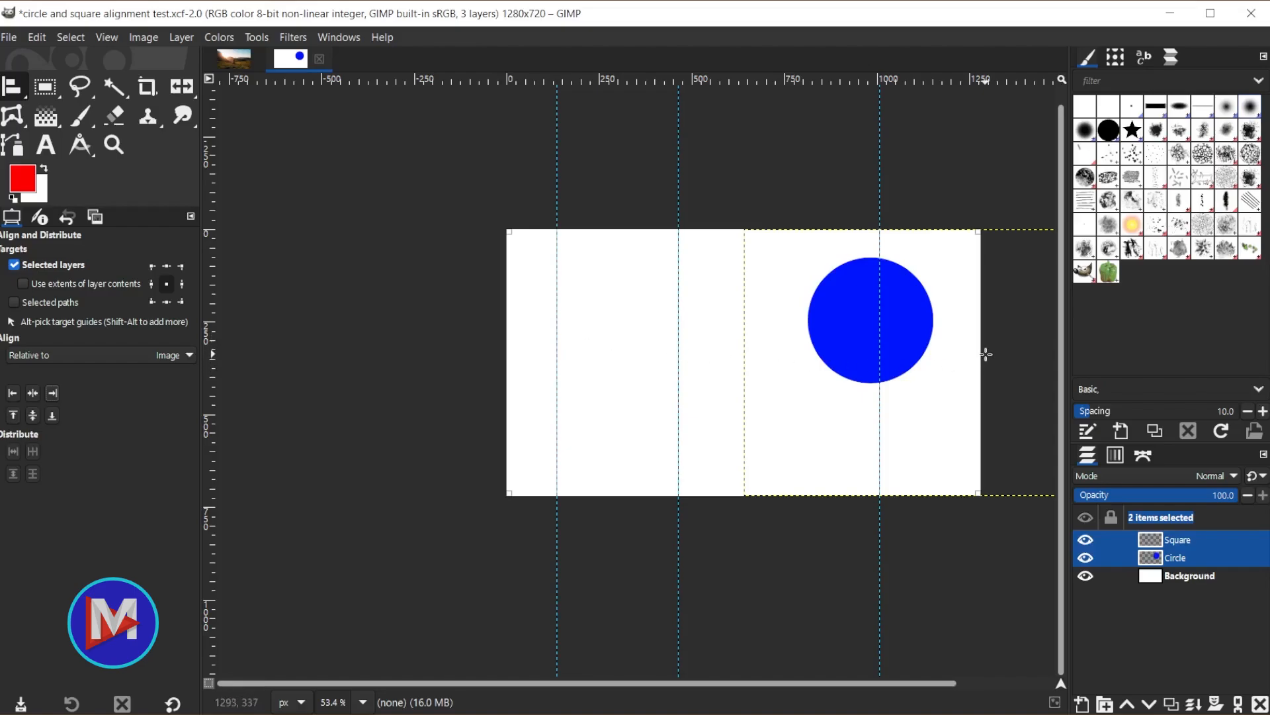
left_click_drag(995, 366, 670, 353)
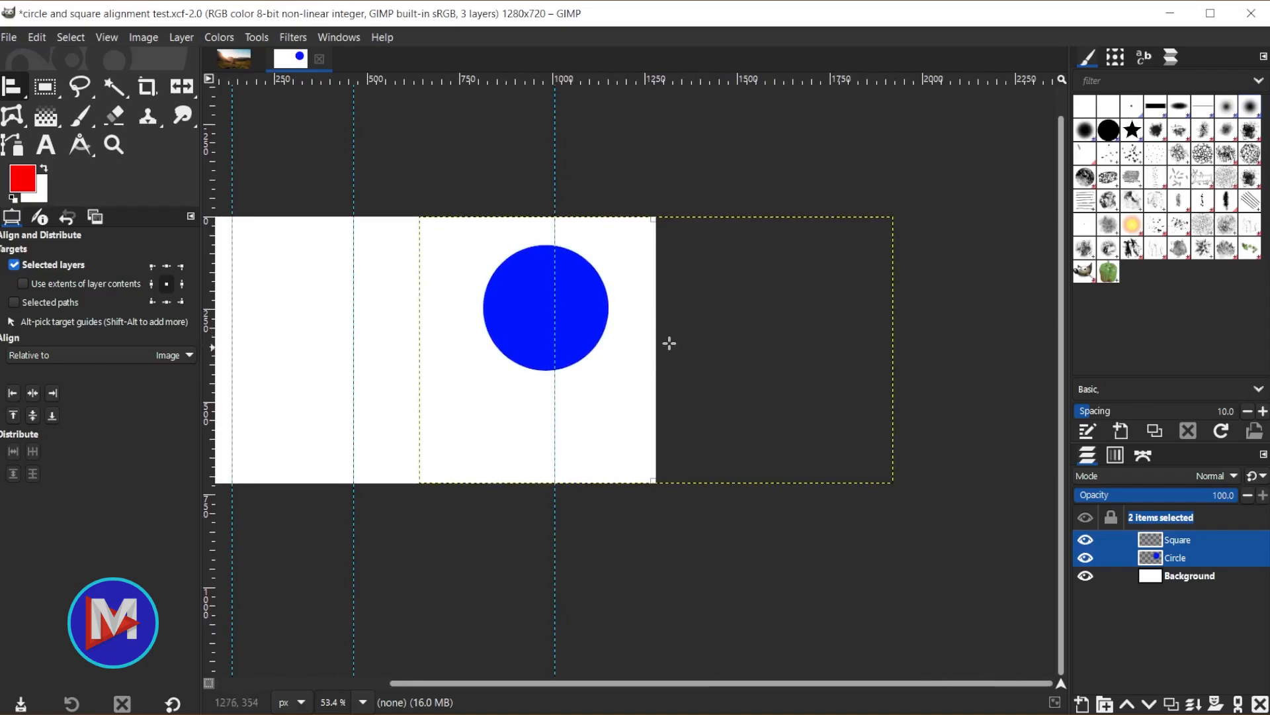
left_click_drag(658, 360, 768, 383)
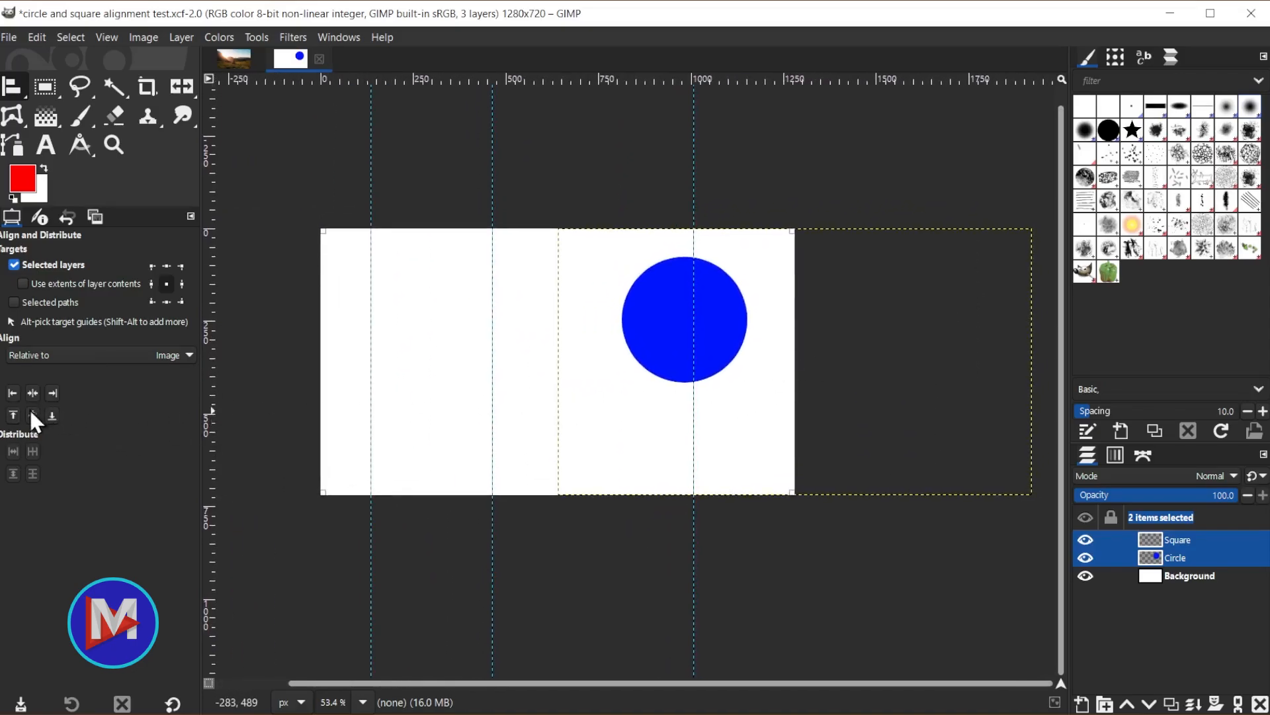
Align the anchors of both selected layers on the image's top edge, then on its bottom edge
left_click(13, 415)
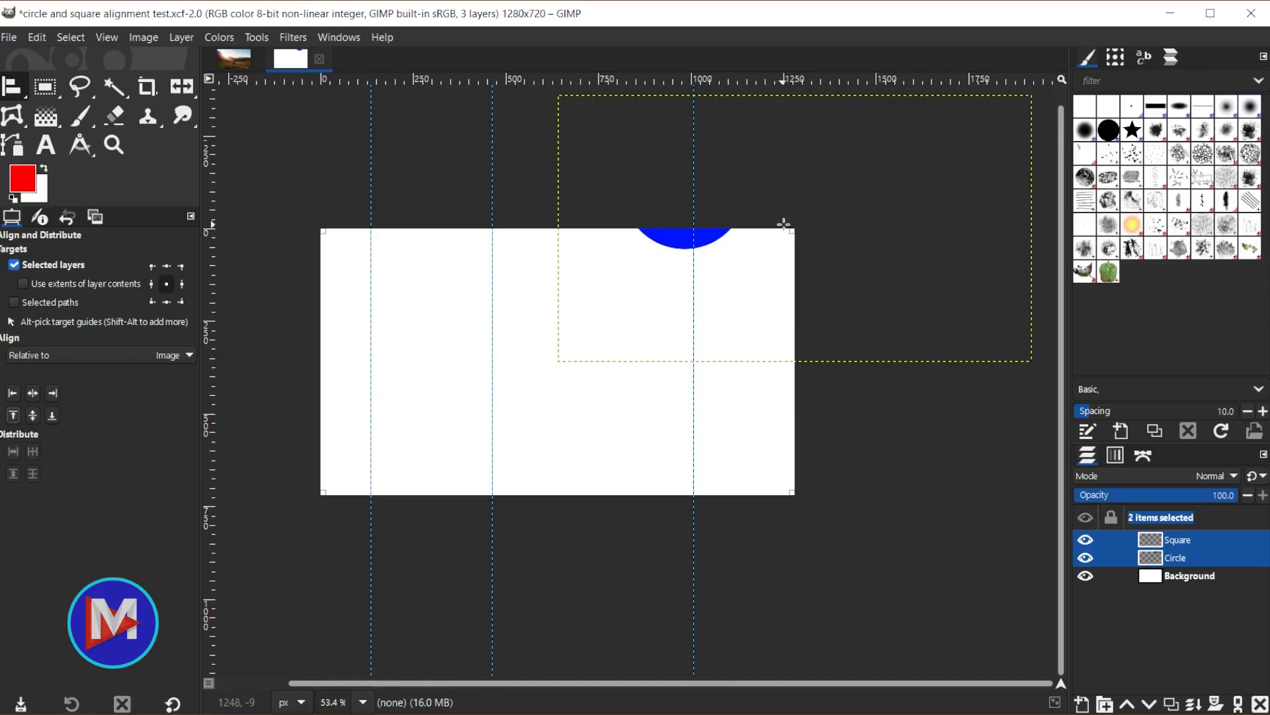
left_click(53, 415)
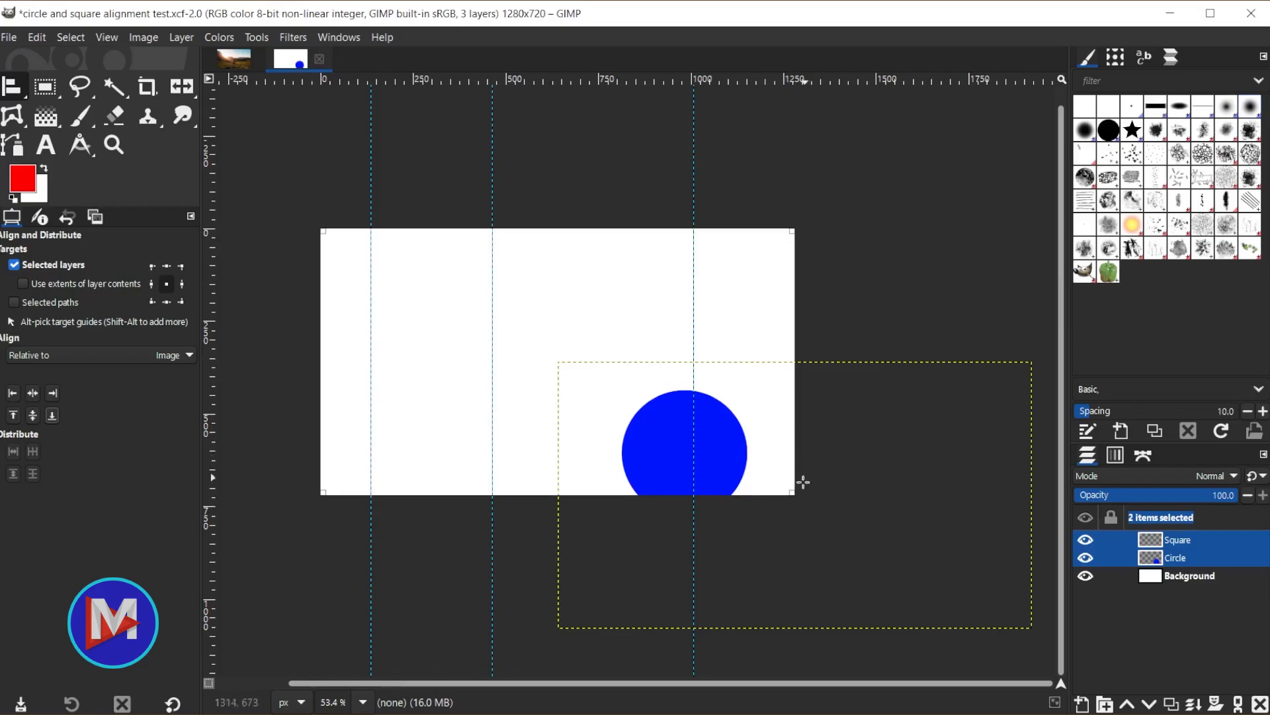
Align both selected layers on the vertical middle and the horizontal middle of the image
left_click(32, 393)
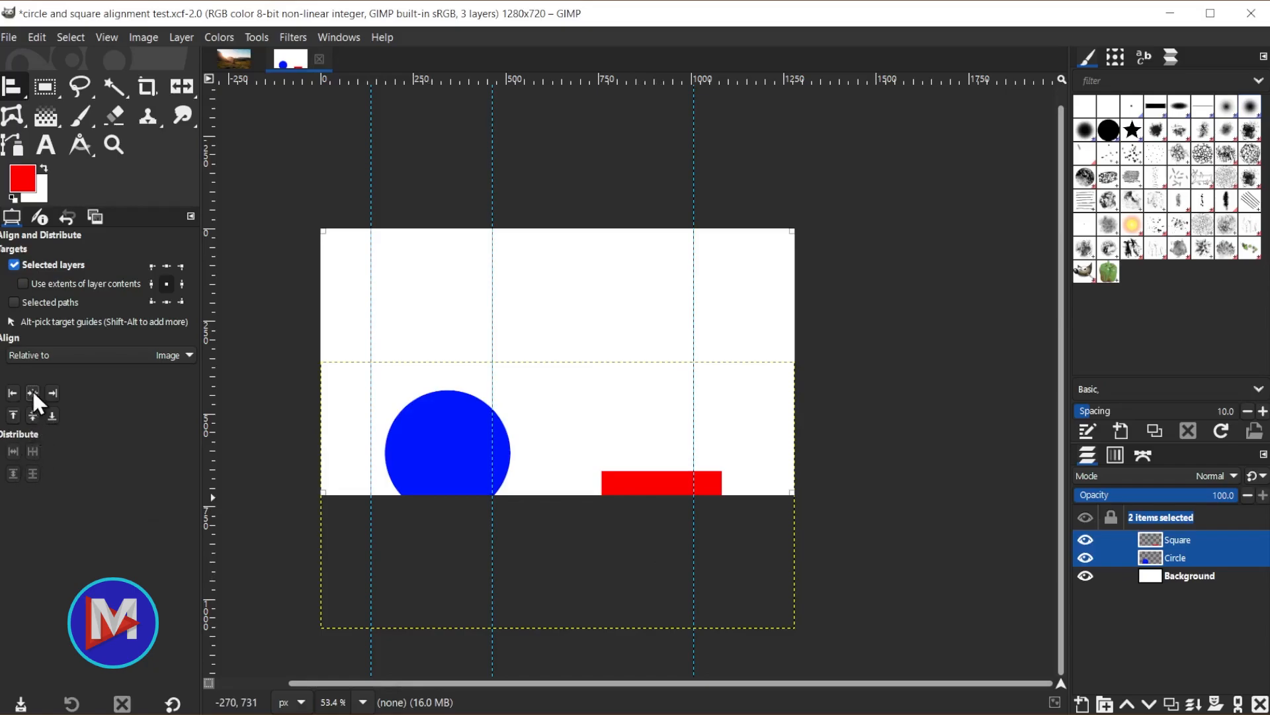
left_click(32, 415)
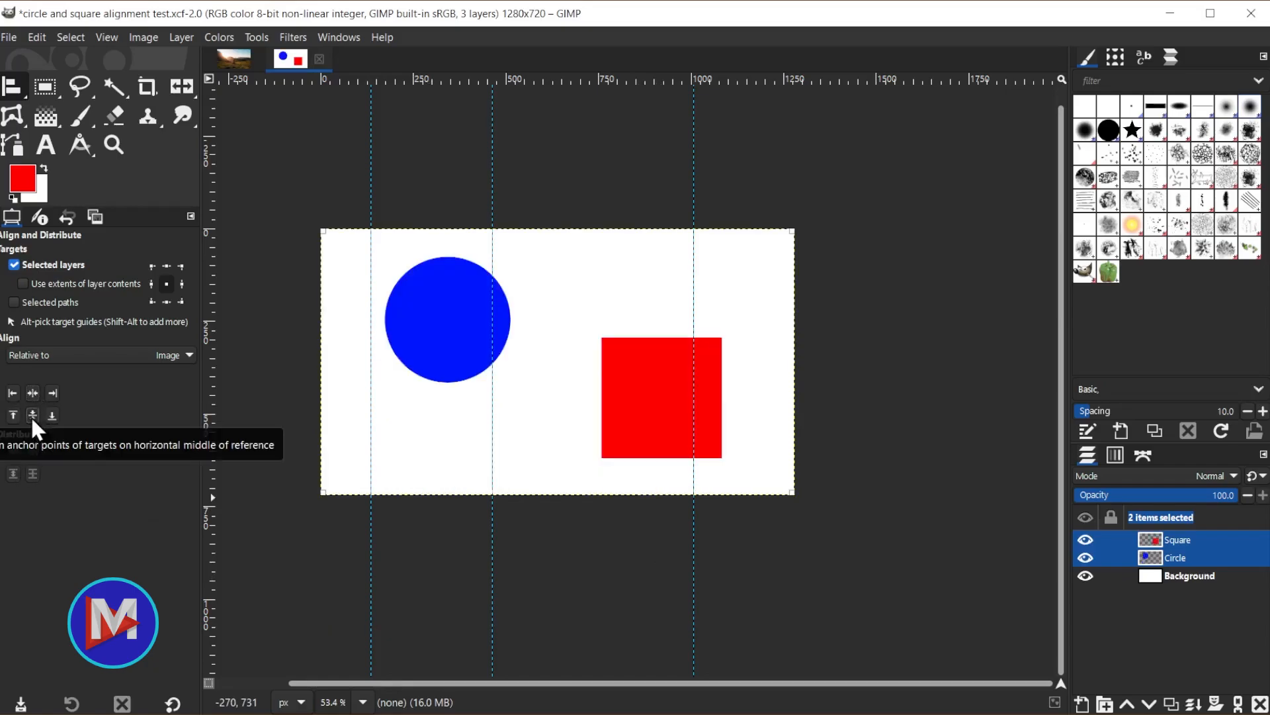
Align both layers on the image's horizontal middle using the upper-left anchor, then realign them using the centre anchor
left_click(151, 284)
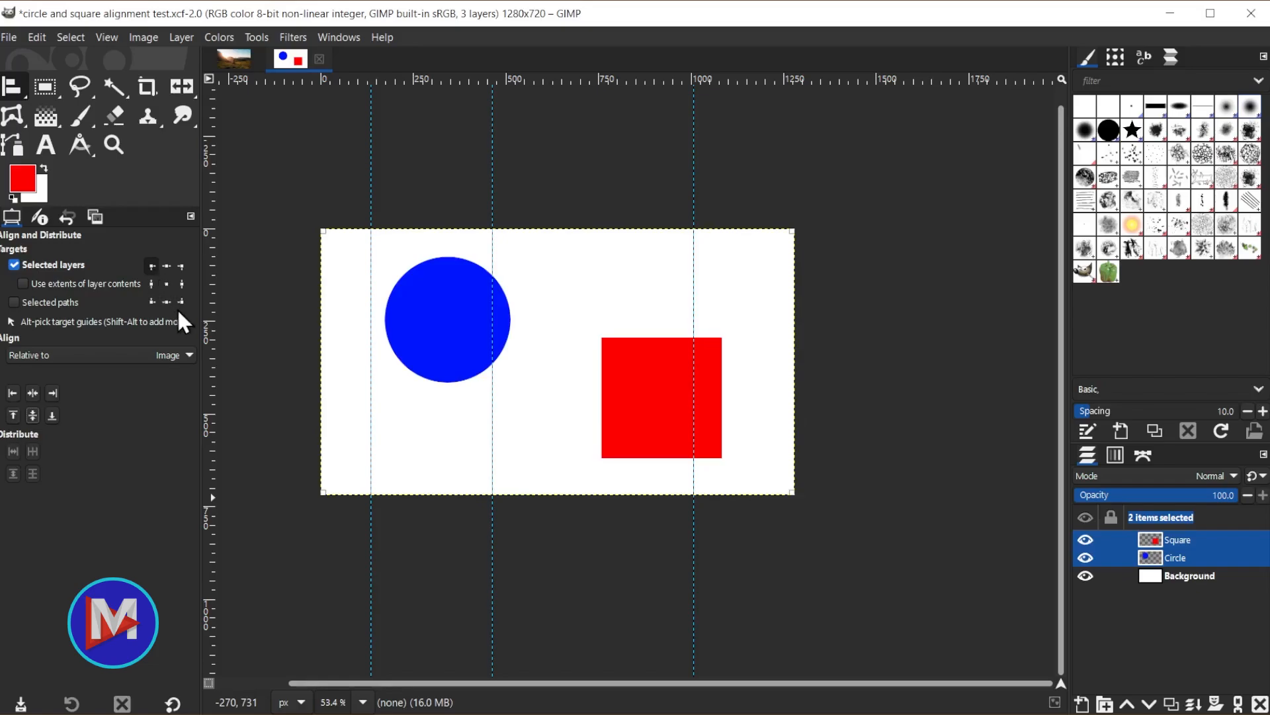
left_click(33, 415)
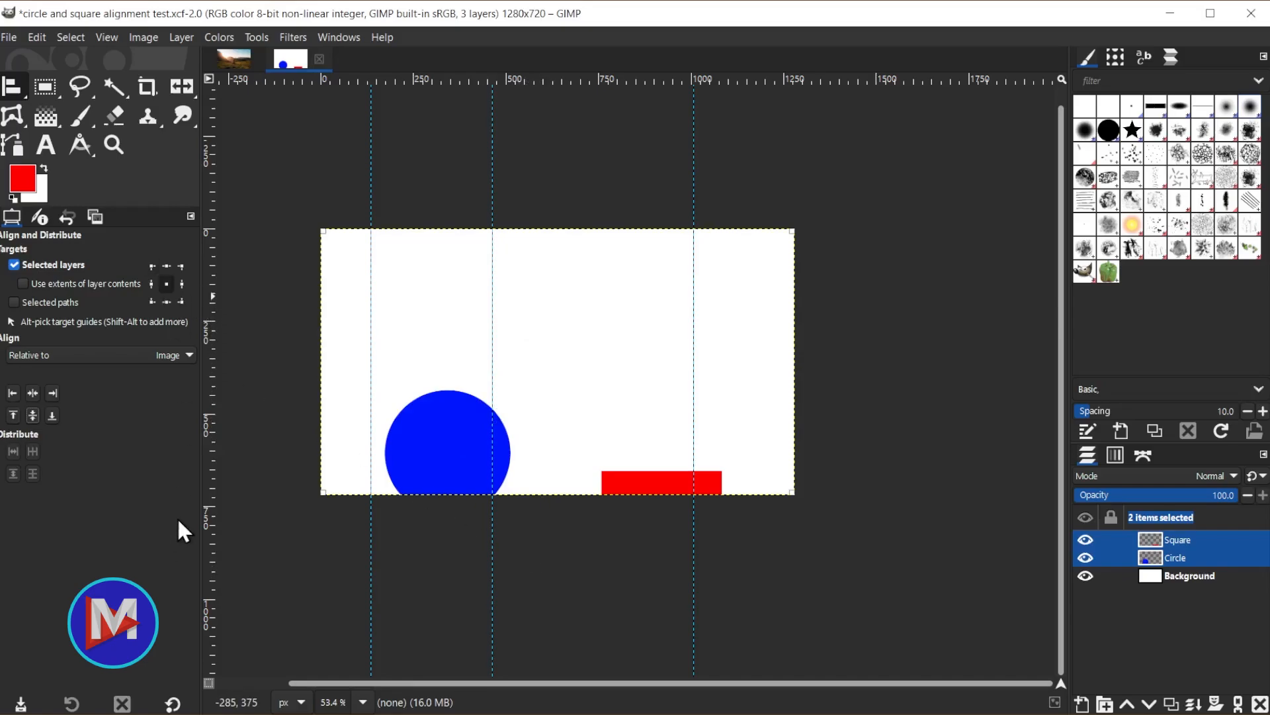
left_click(31, 417)
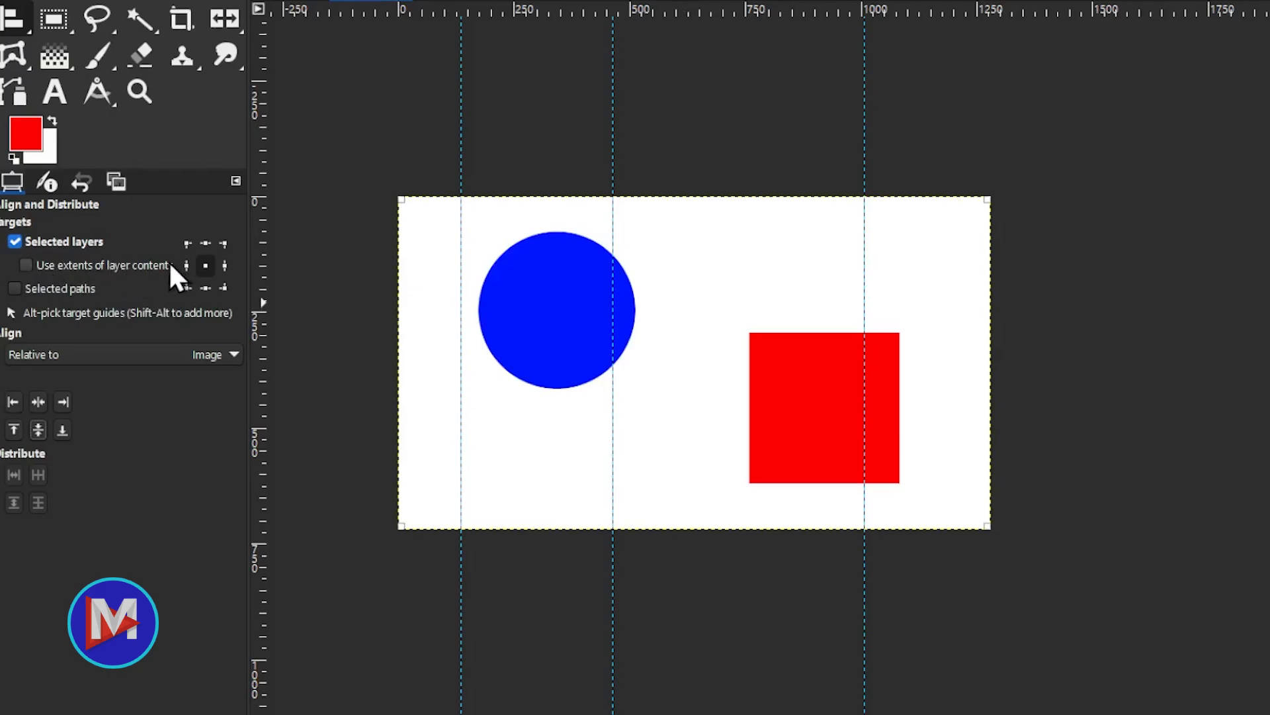
Enable Use extents of layer contents and align both shapes on the image's vertical and horizontal middle
left_click(27, 267)
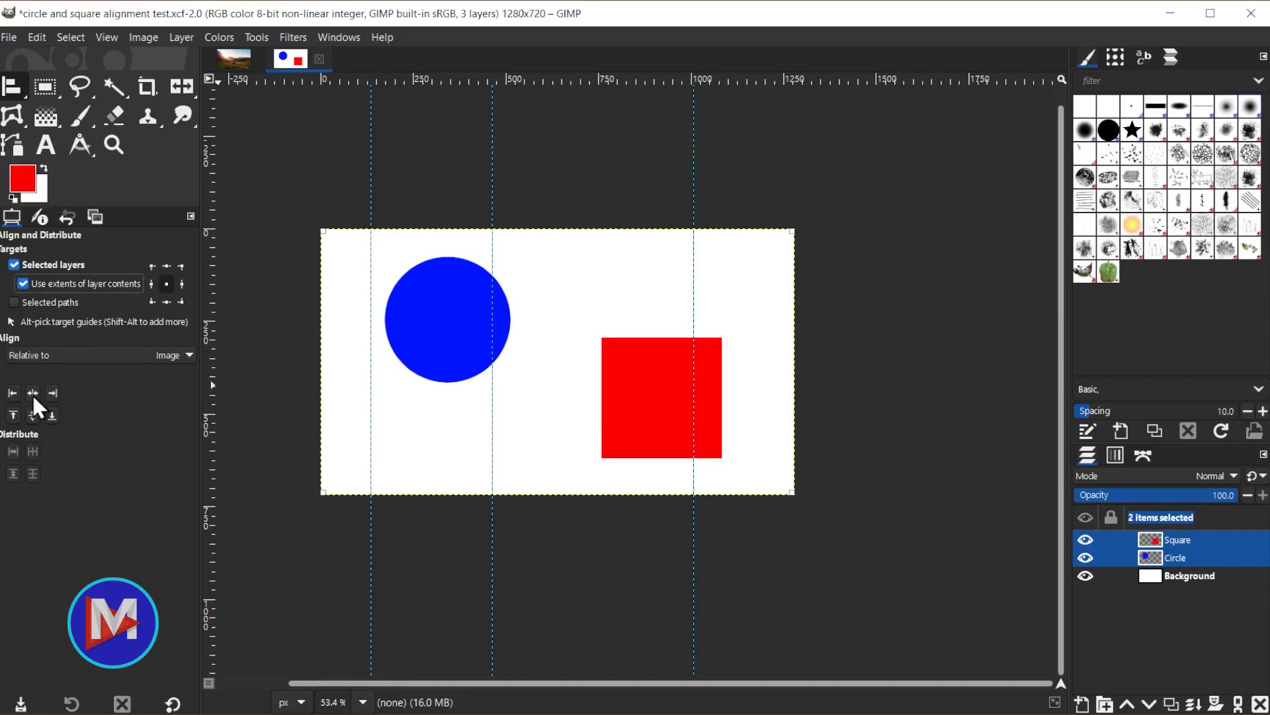
left_click(32, 393)
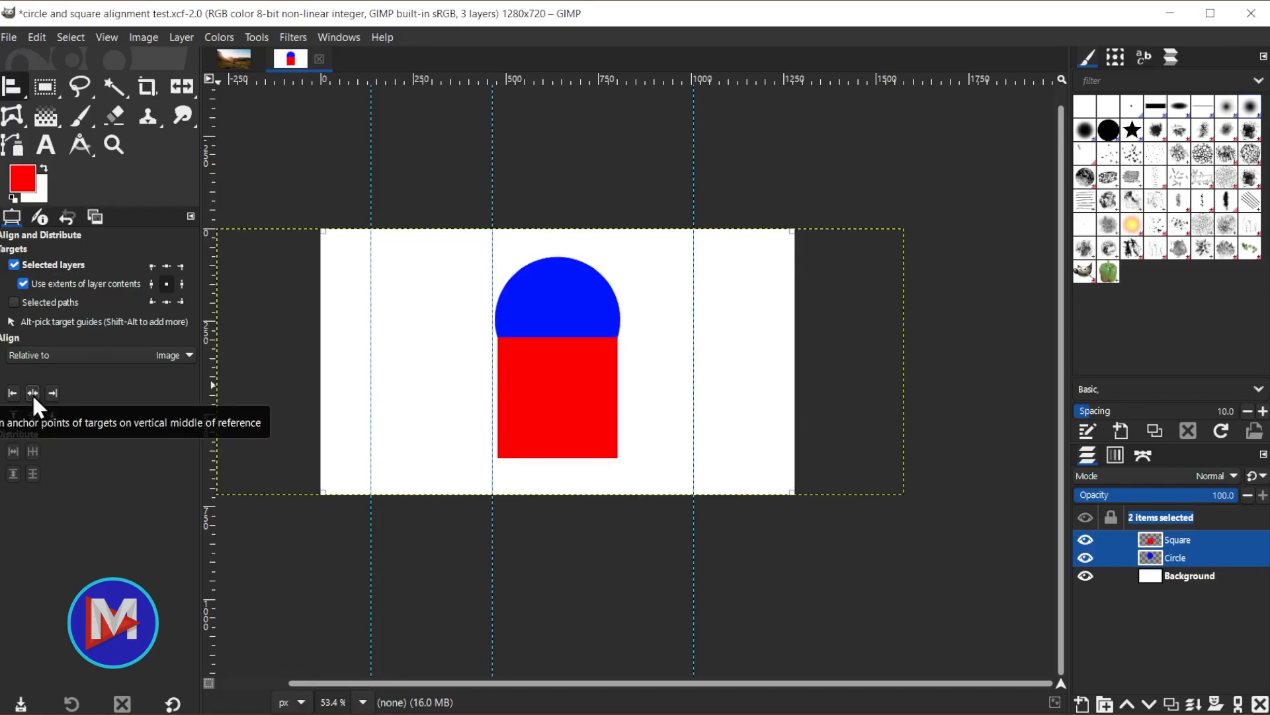
left_click(33, 411)
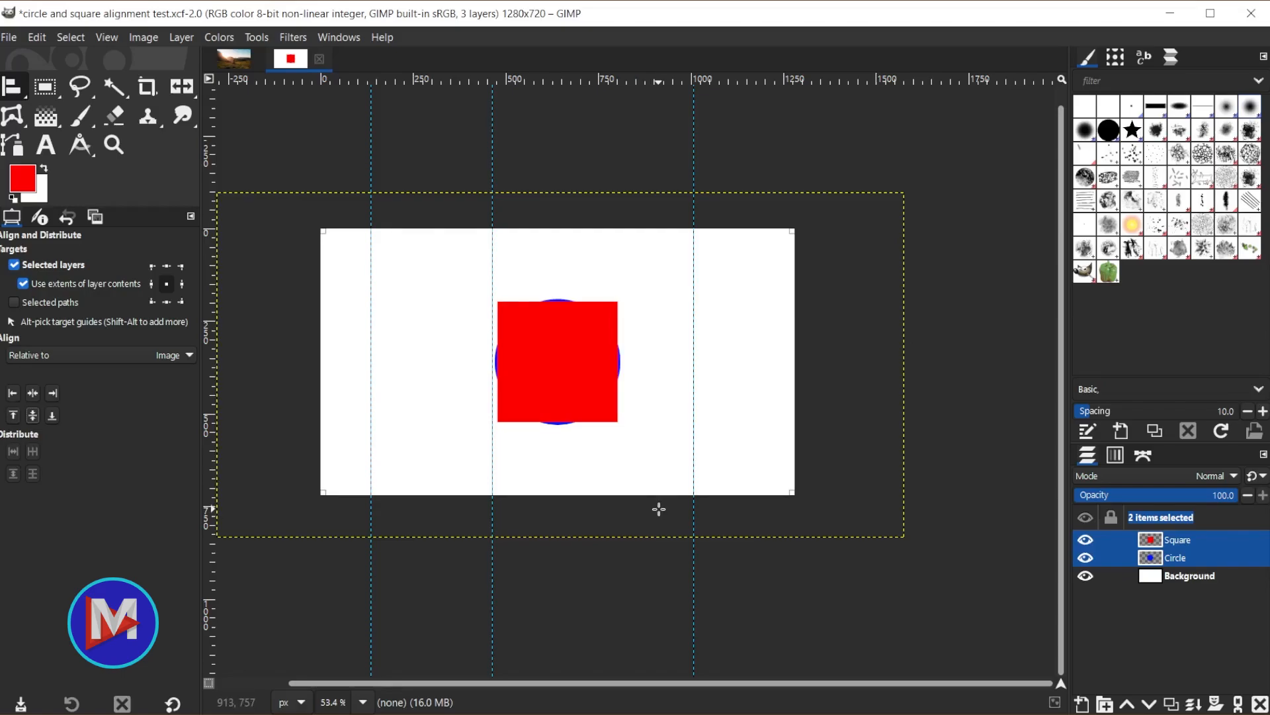
Undo the two middle alignments of the circle and square
key("ctrl+z")
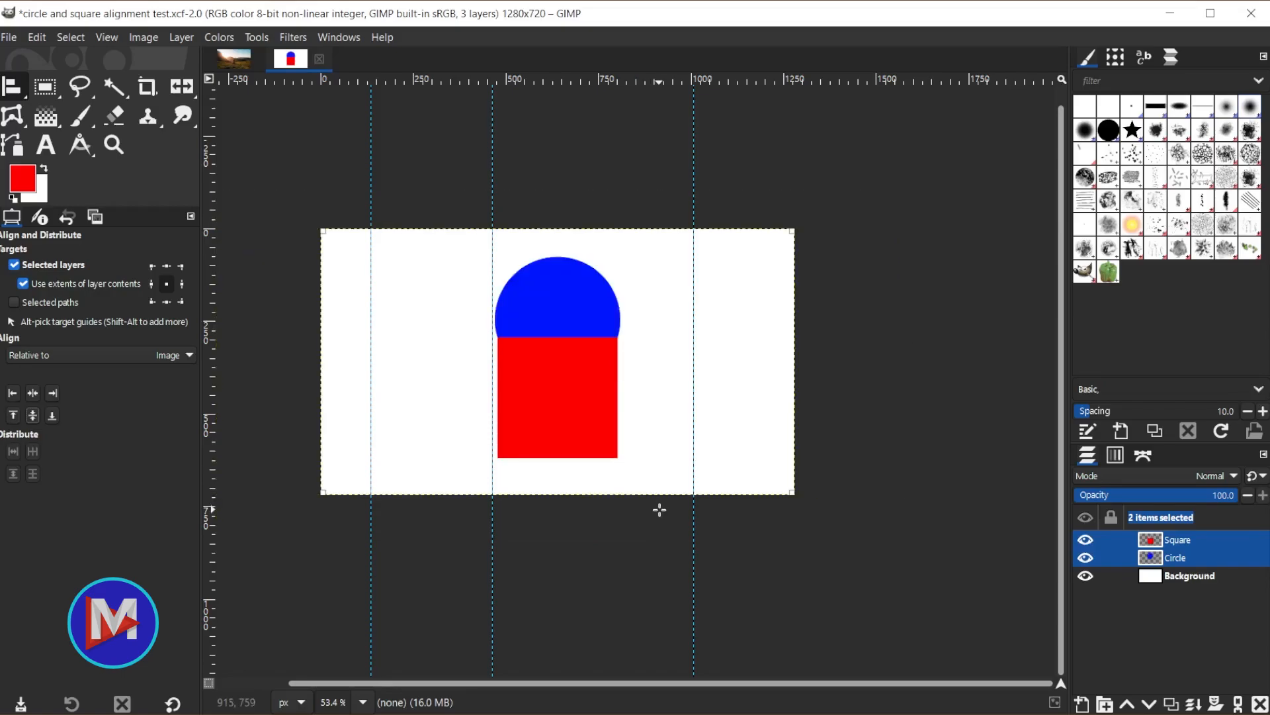
key("ctrl+z")
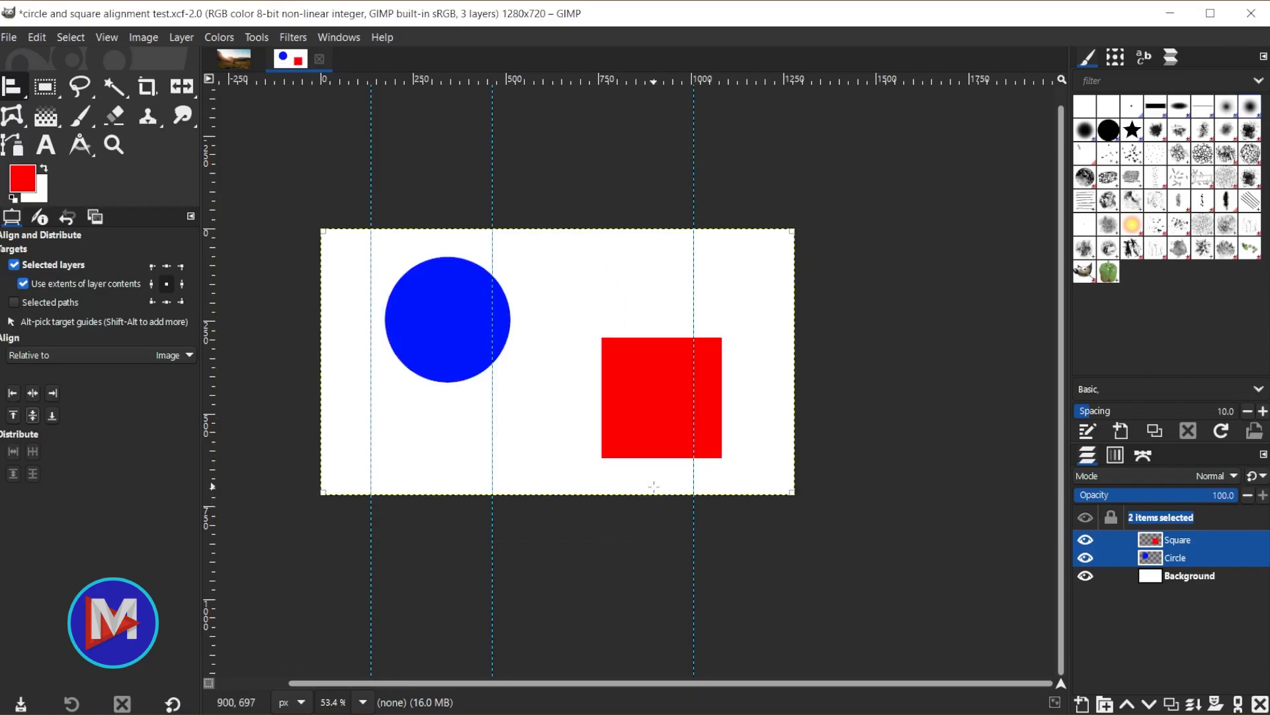
Set alignment relative to a picked reference object, pick the Circle layer, and align on its vertical and horizontal middle
left_click(89, 355)
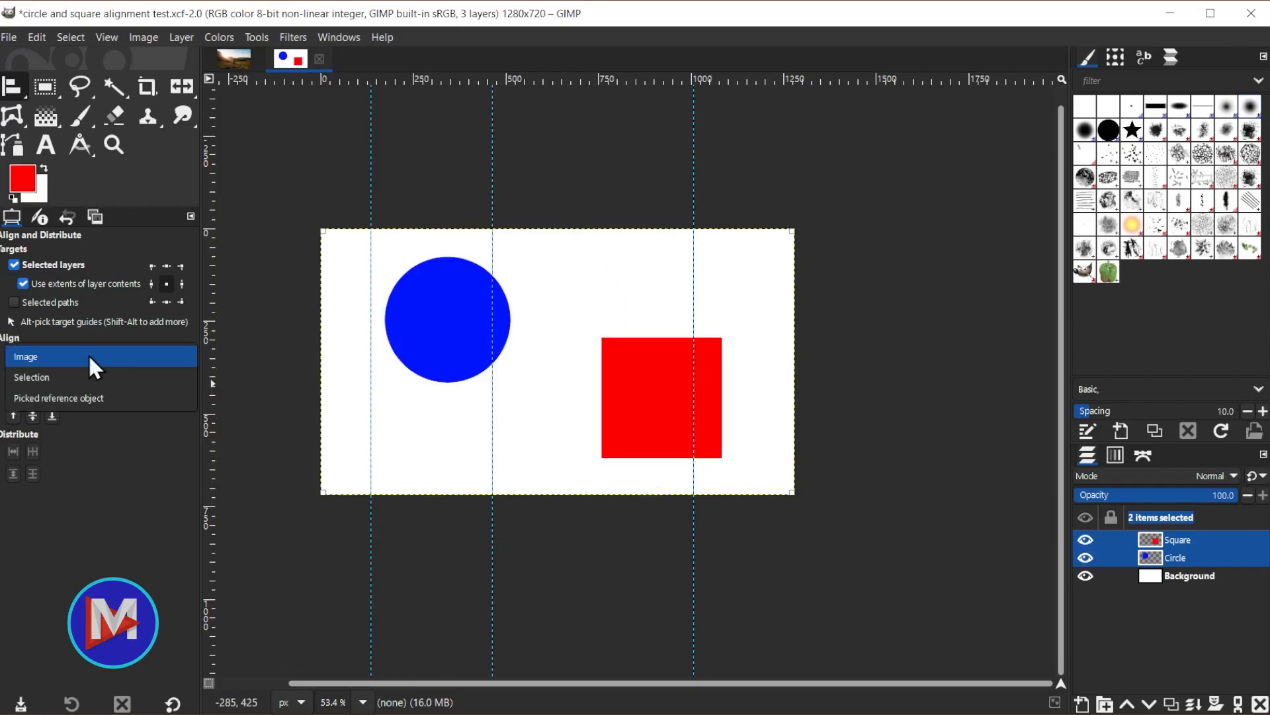
left_click(68, 399)
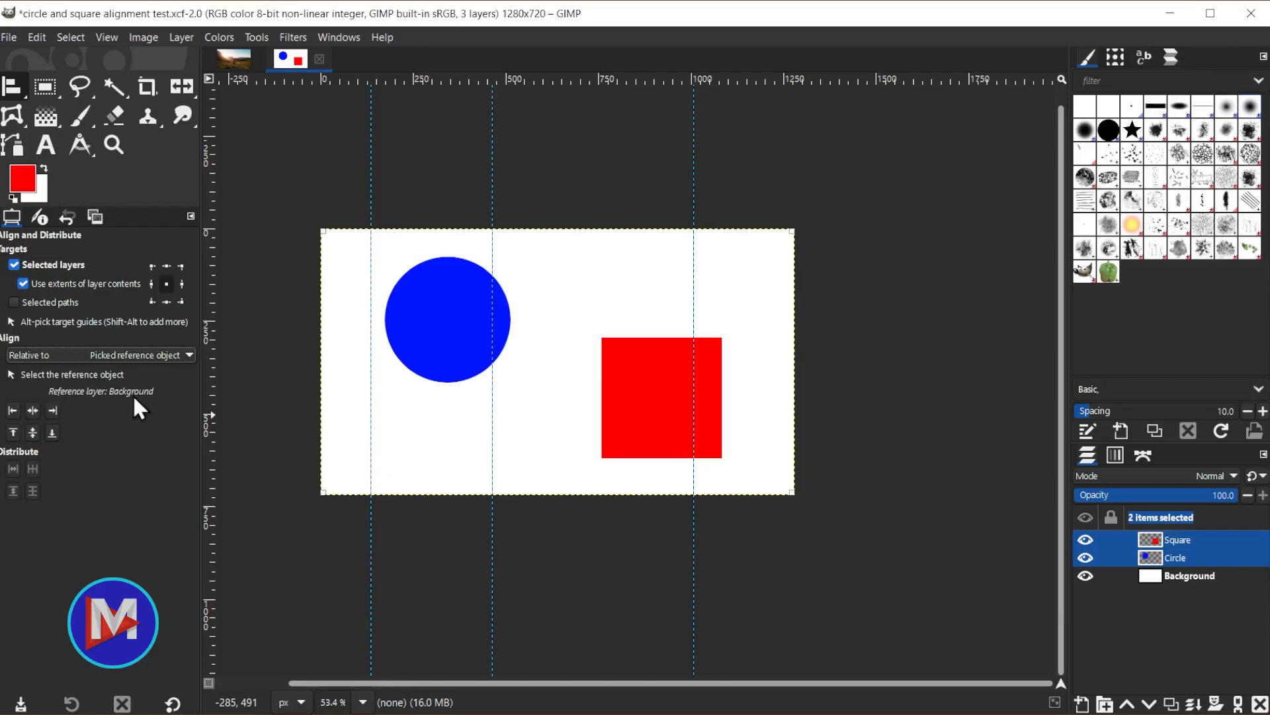
left_click(440, 320)
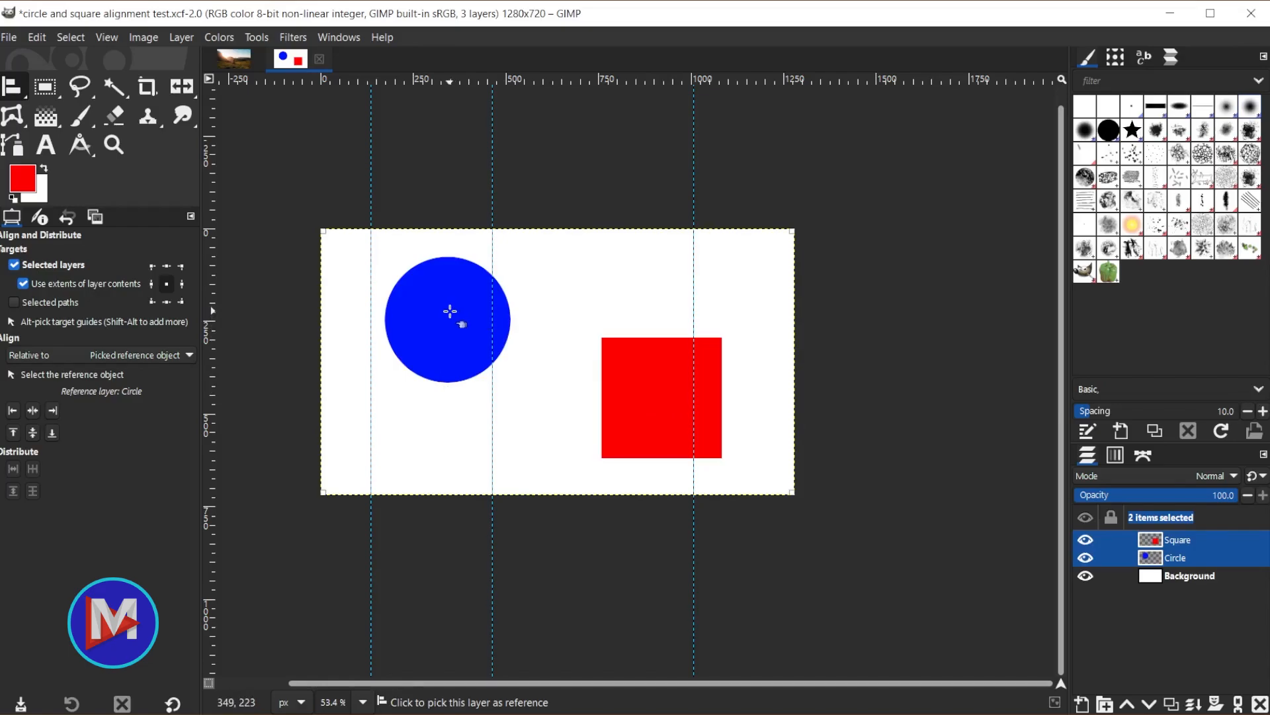
left_click(32, 410)
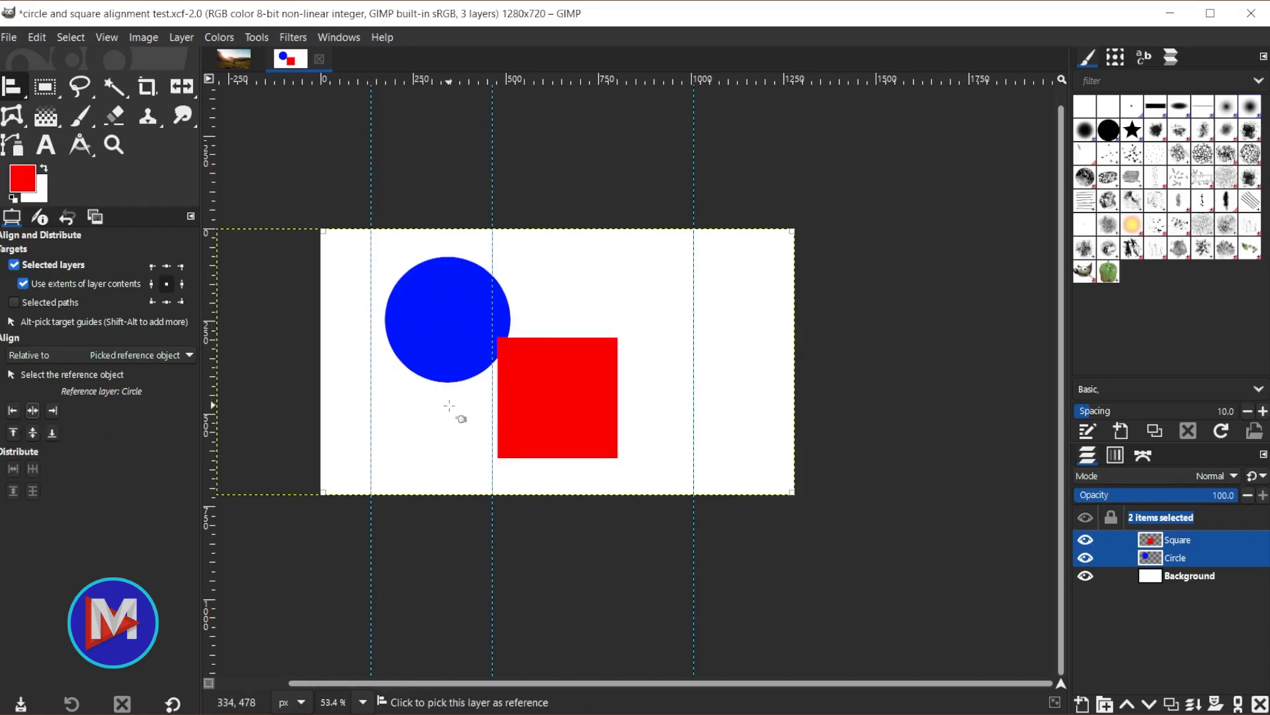
left_click(33, 432)
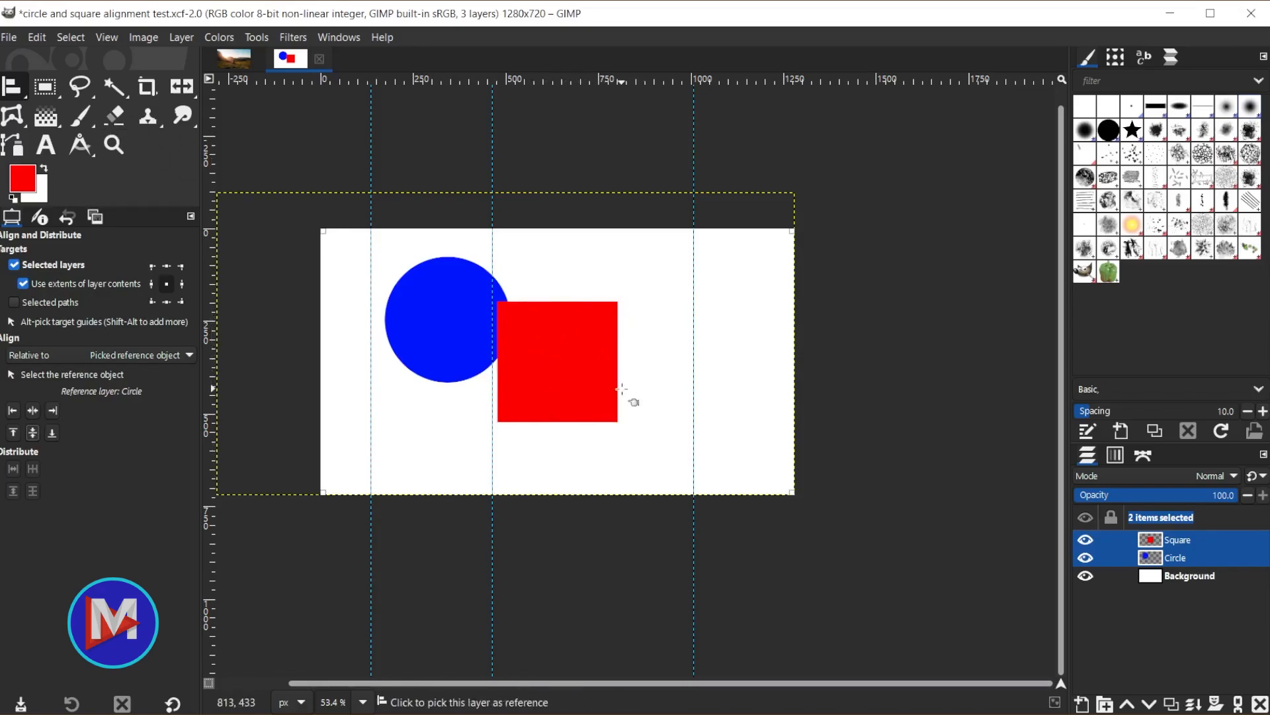
Try moving the square onto the circle with the Move tool, undo that move, and return to the Align and Distribute tool
key("m")
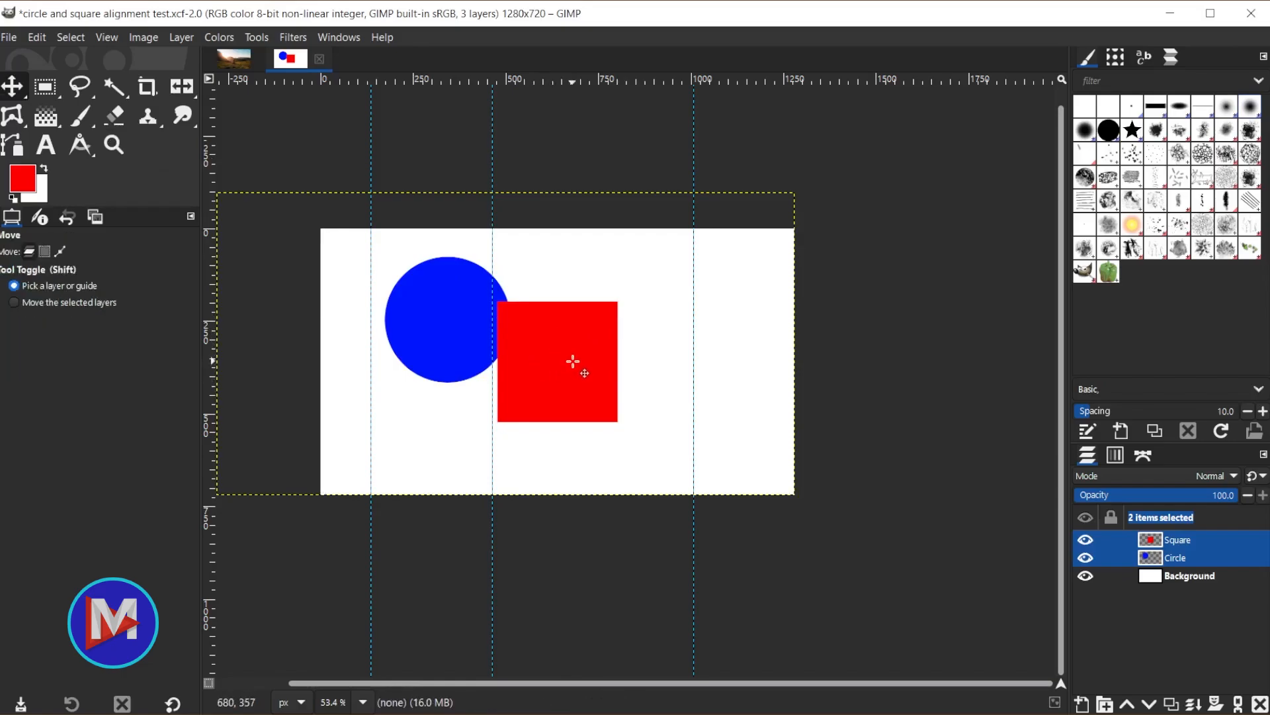
left_click_drag(575, 366, 466, 323)
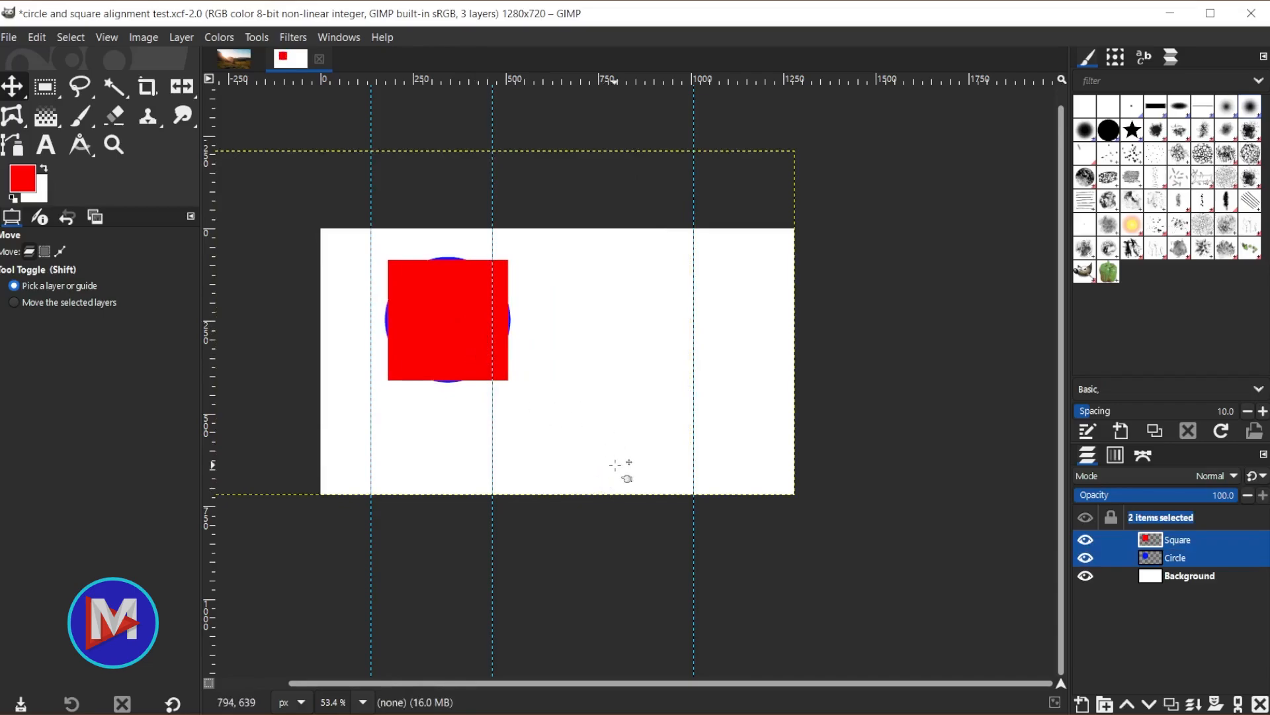
key("ctrl+z")
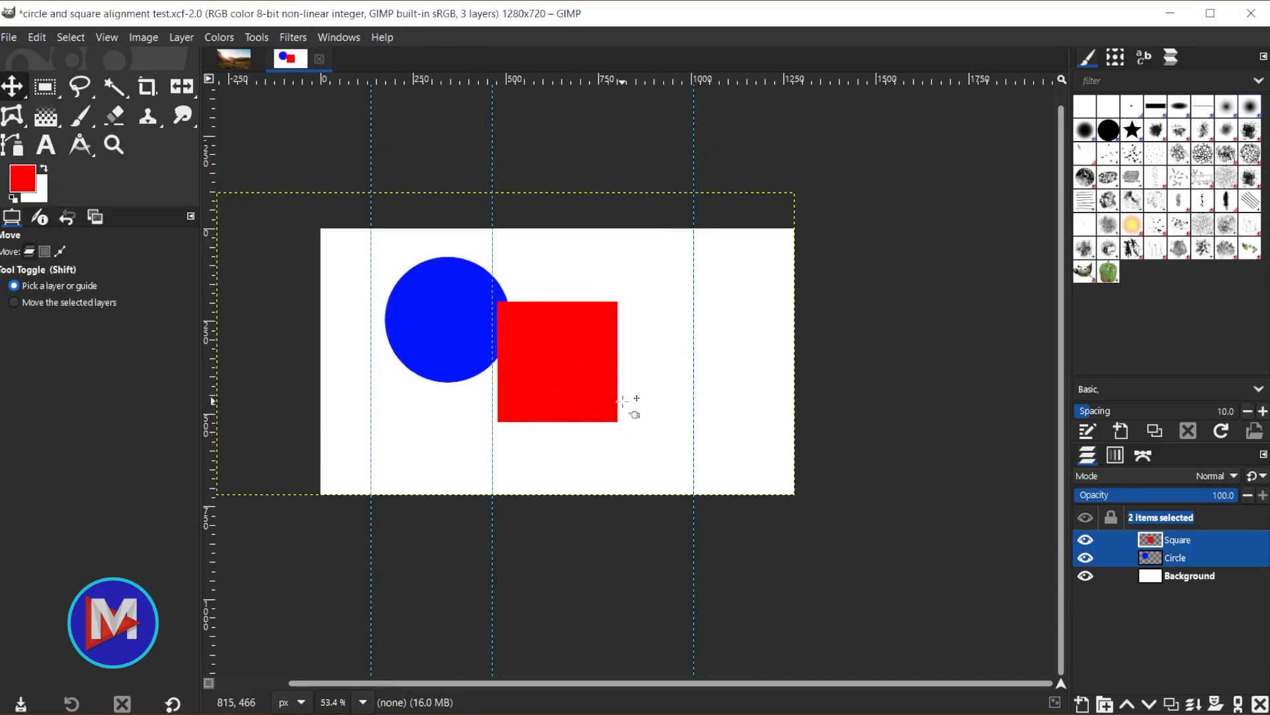
key("ctrl")
key("q")
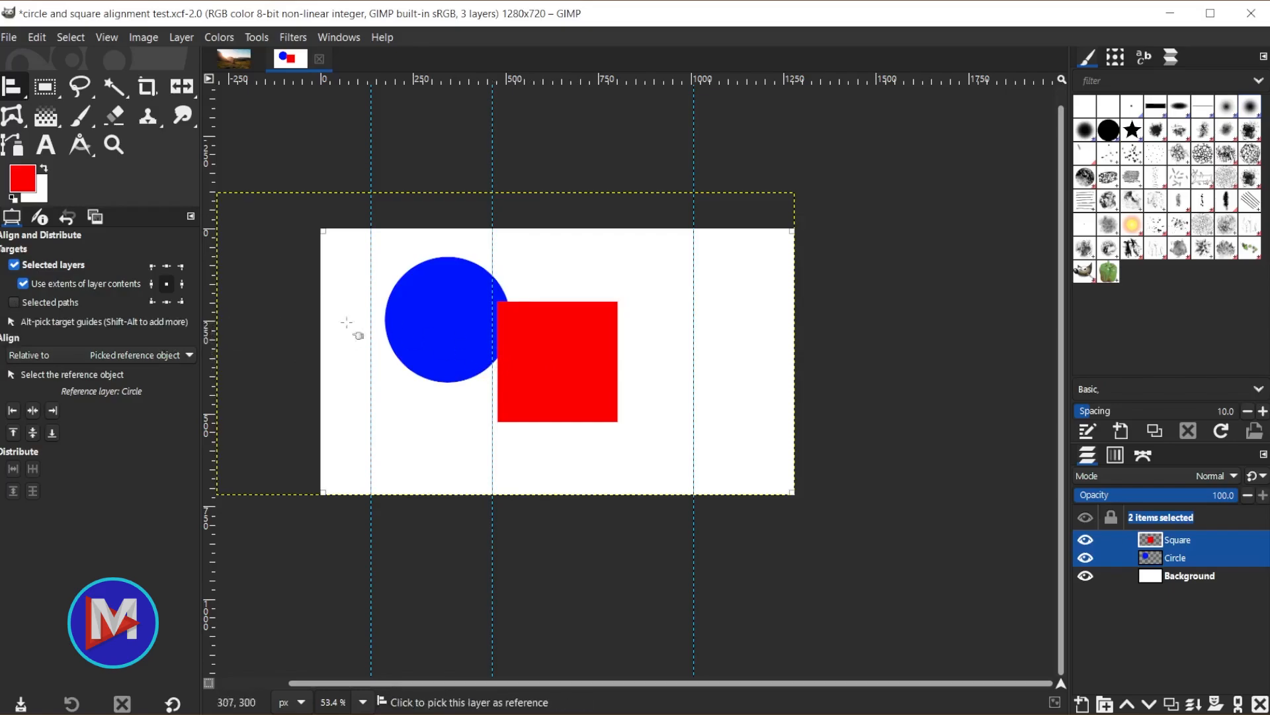
Include selected paths as alignment targets and draw a visible straight two-point path from inside the circle to the image's lower right
left_click(13, 301)
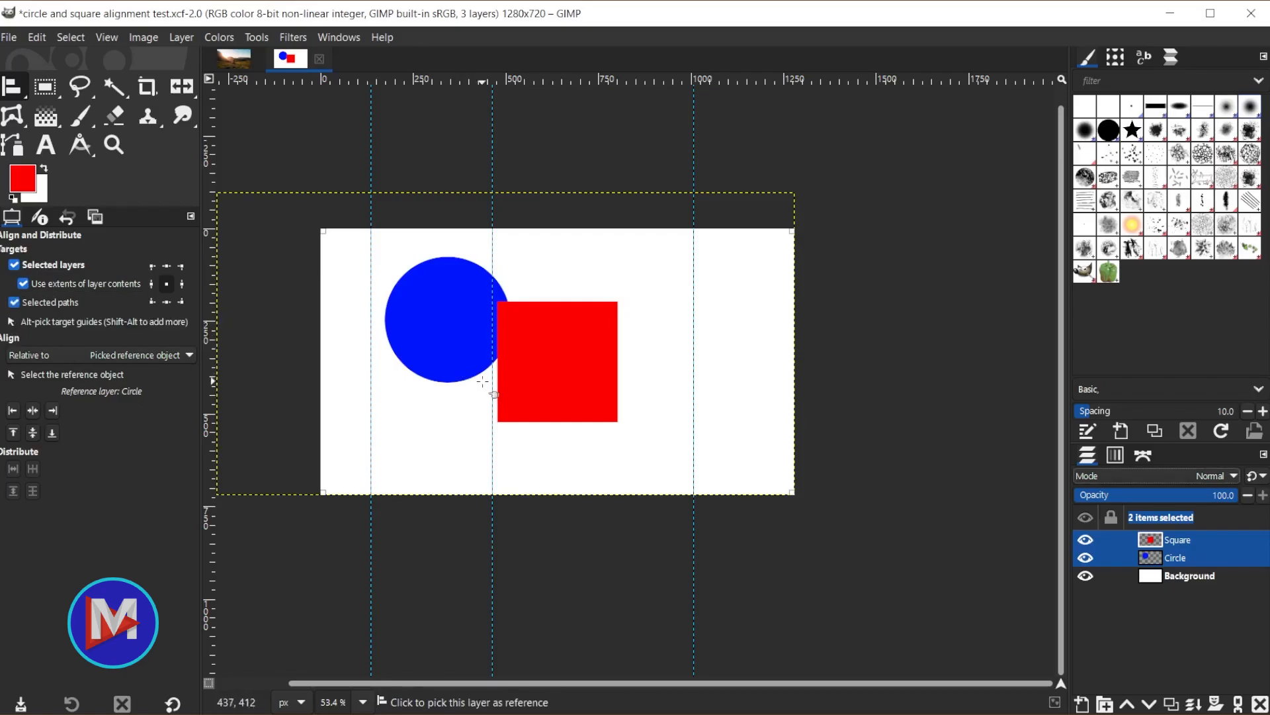
left_click(1143, 455)
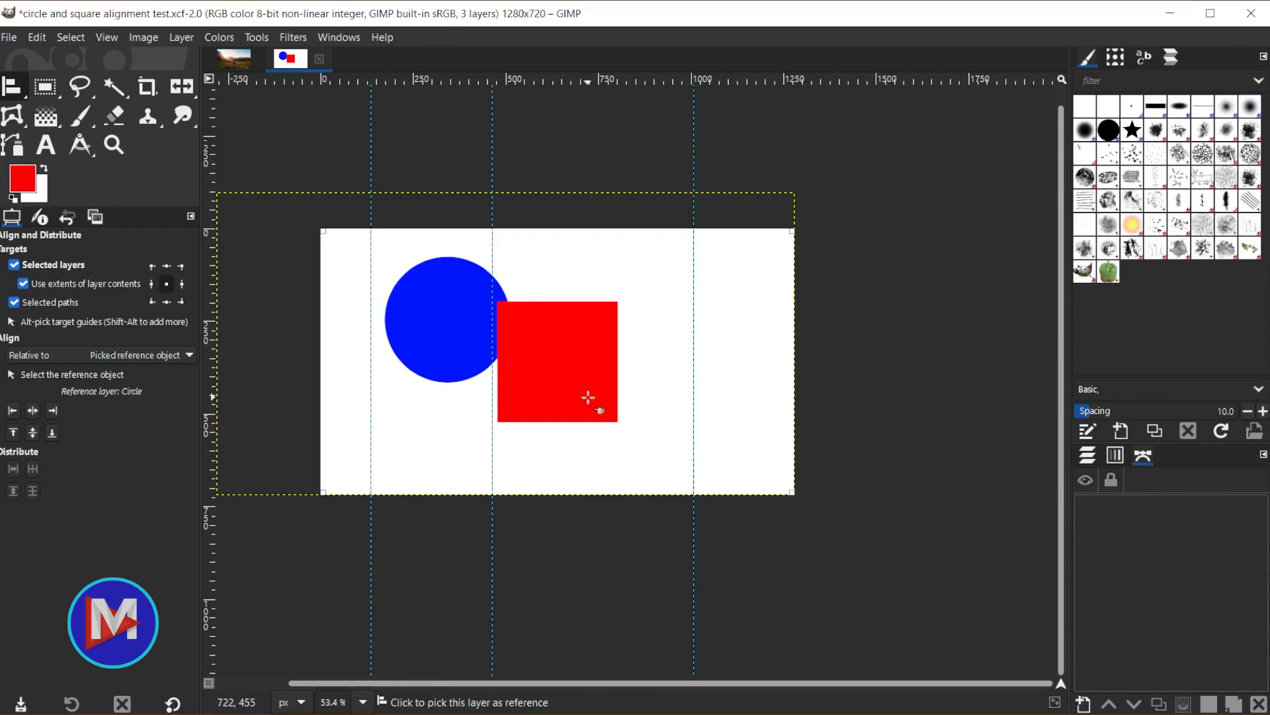
key("b")
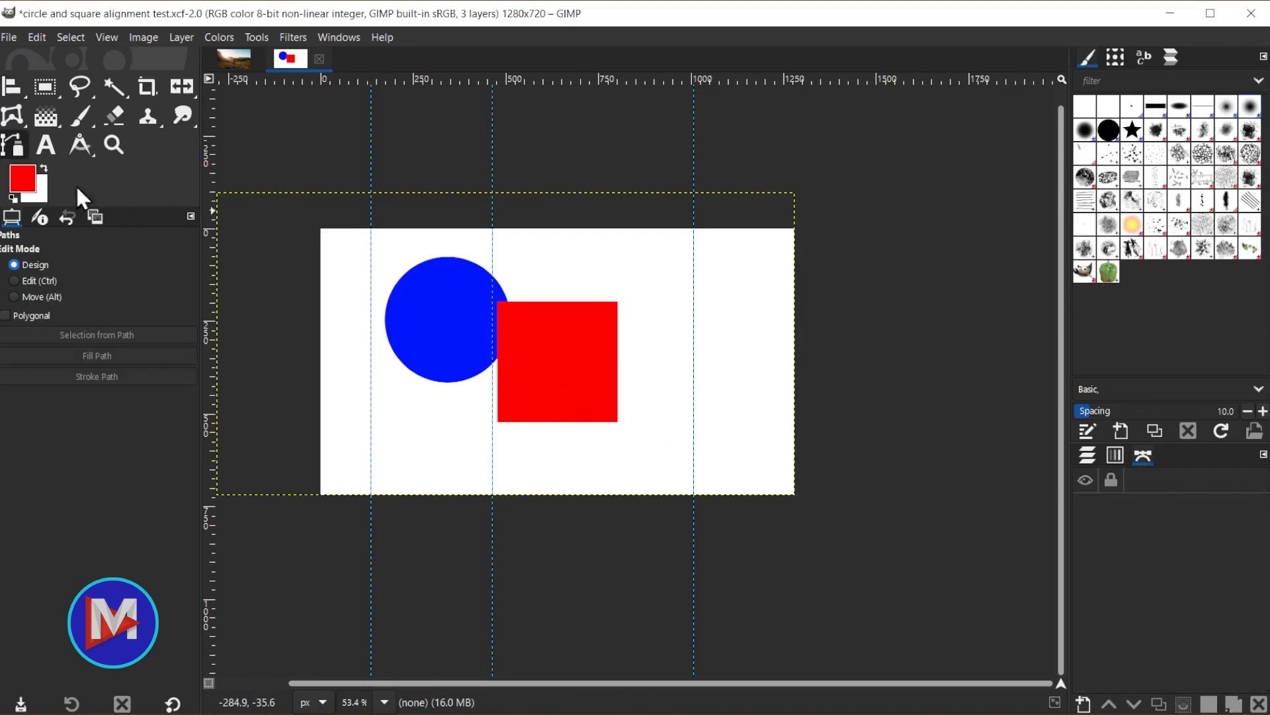
left_click(444, 291)
left_click(738, 423)
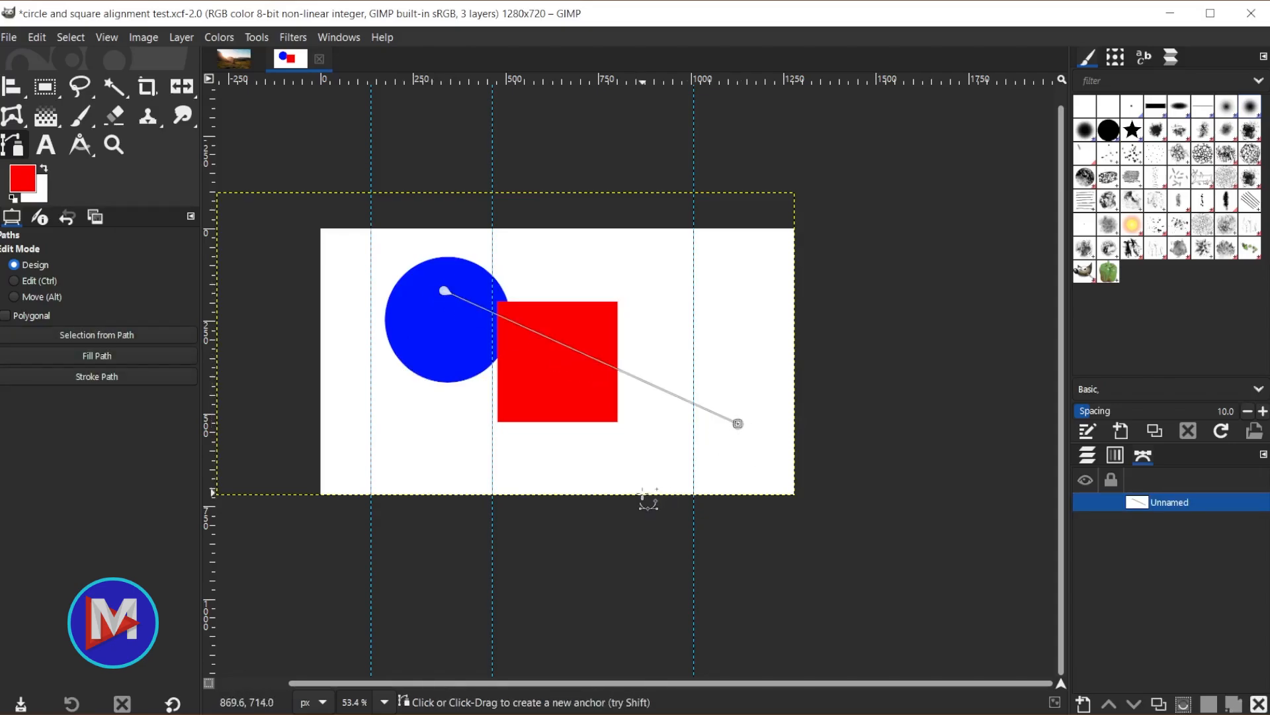
left_click(1085, 503)
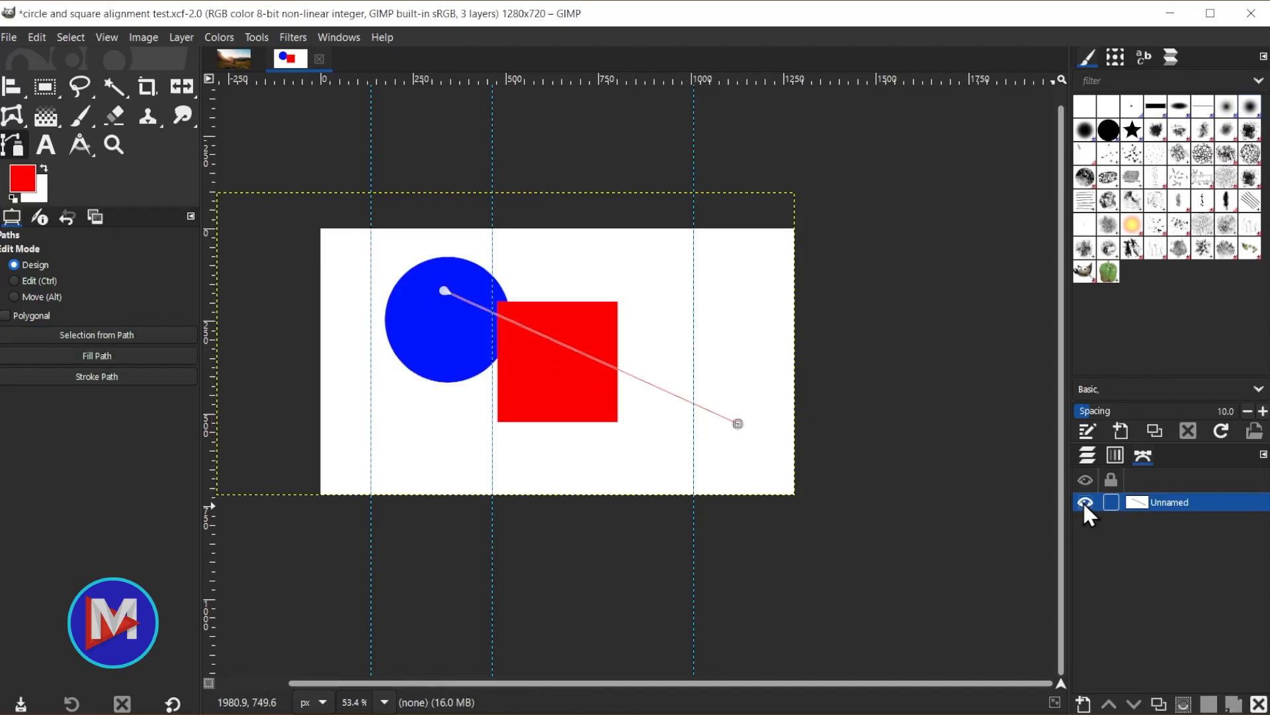
left_click(1093, 454)
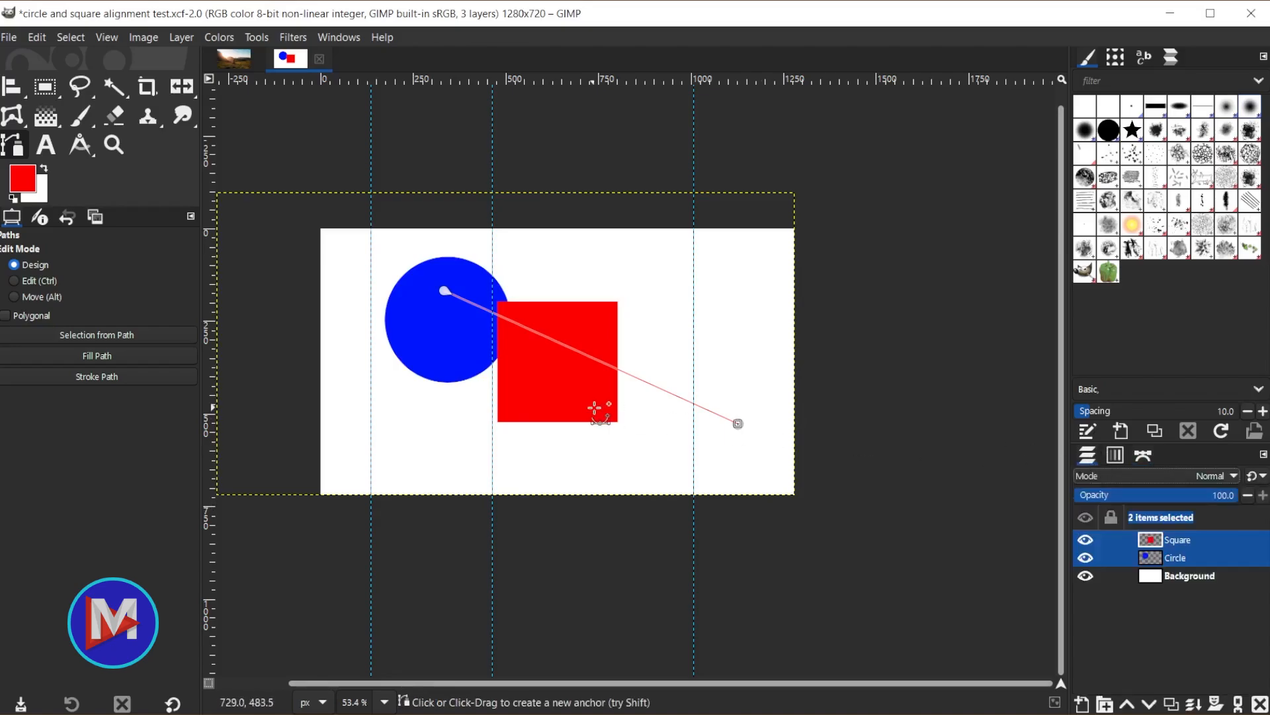
Pick the path as the alignment reference object, switch the reference to the Circle layer, and back to the path
key("q")
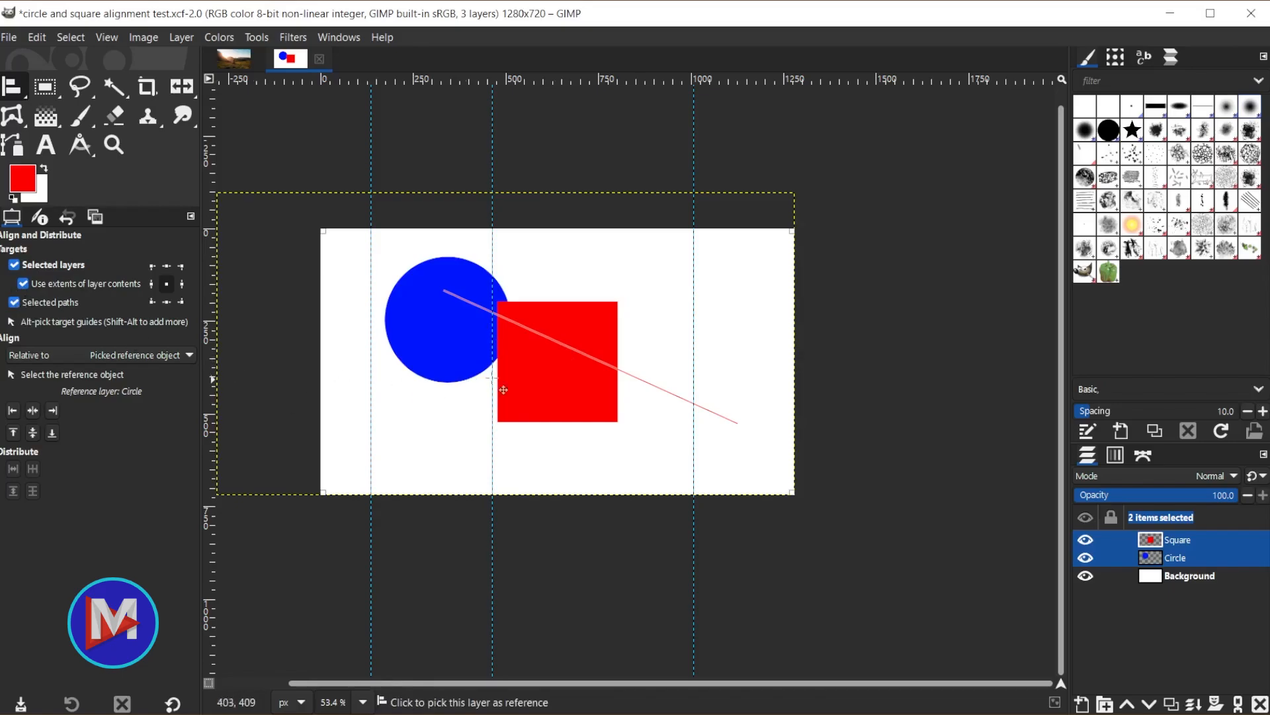
left_click(567, 347)
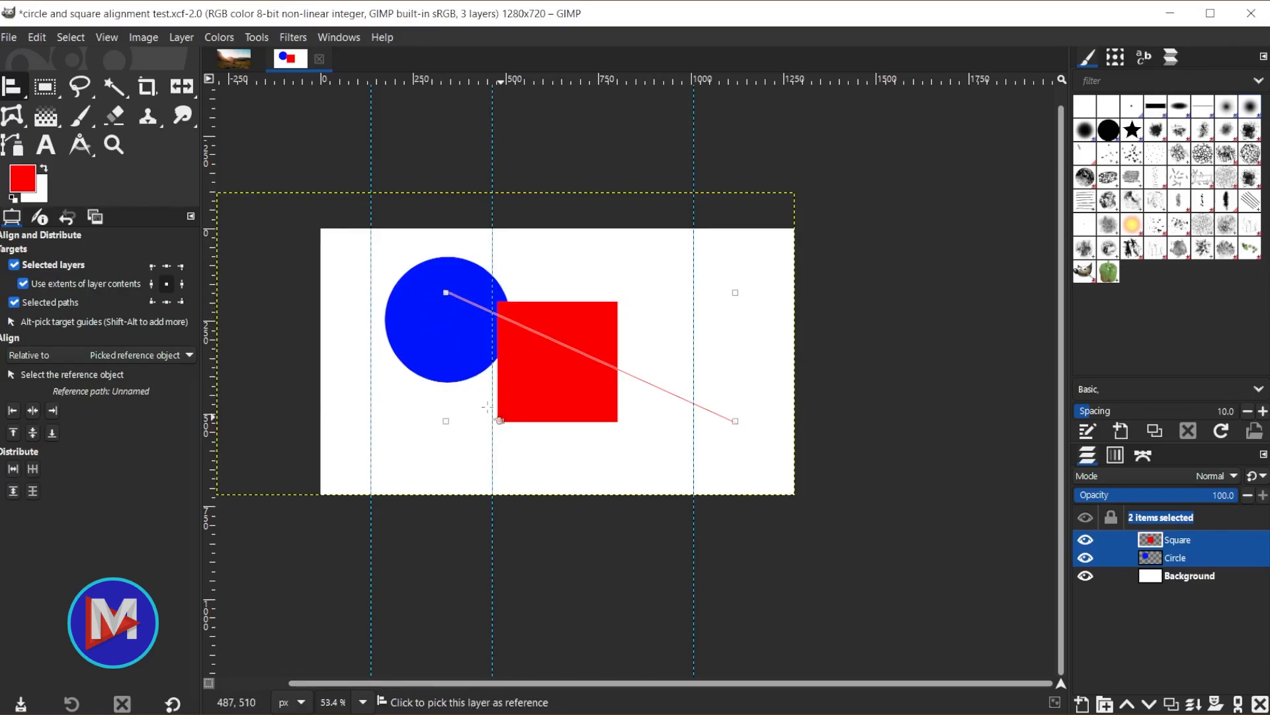
left_click(407, 301)
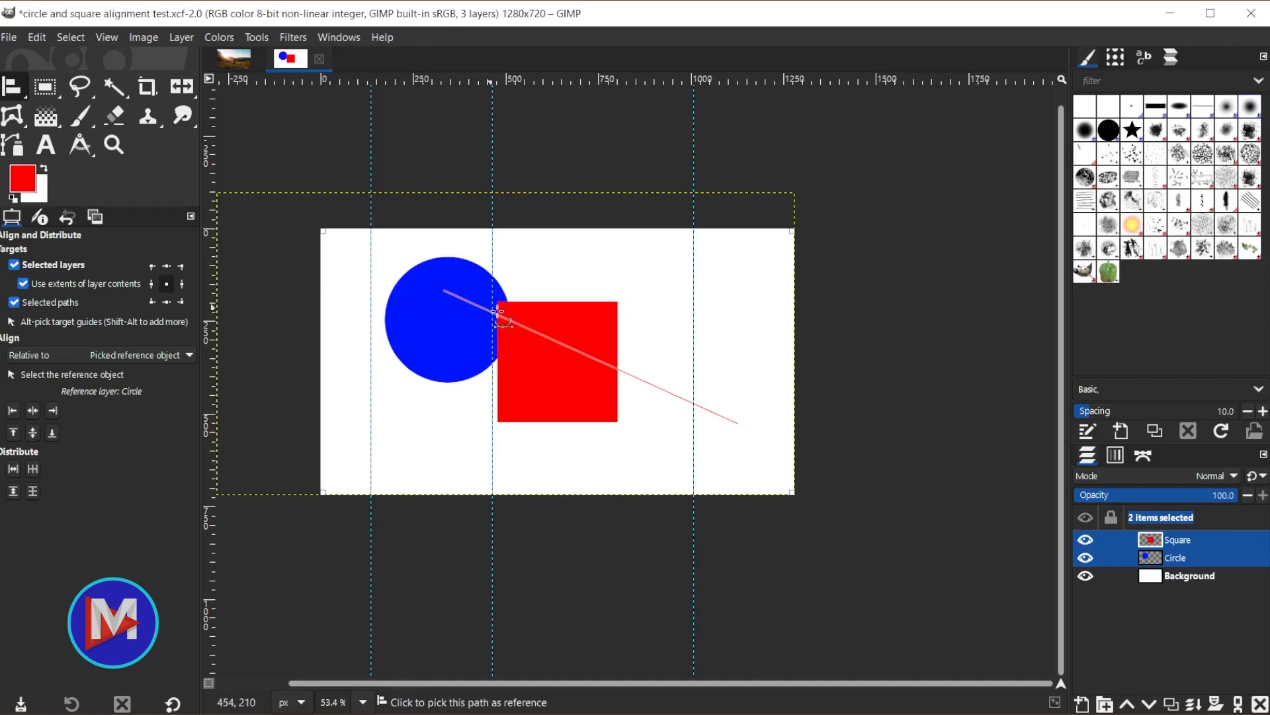
left_click(555, 340)
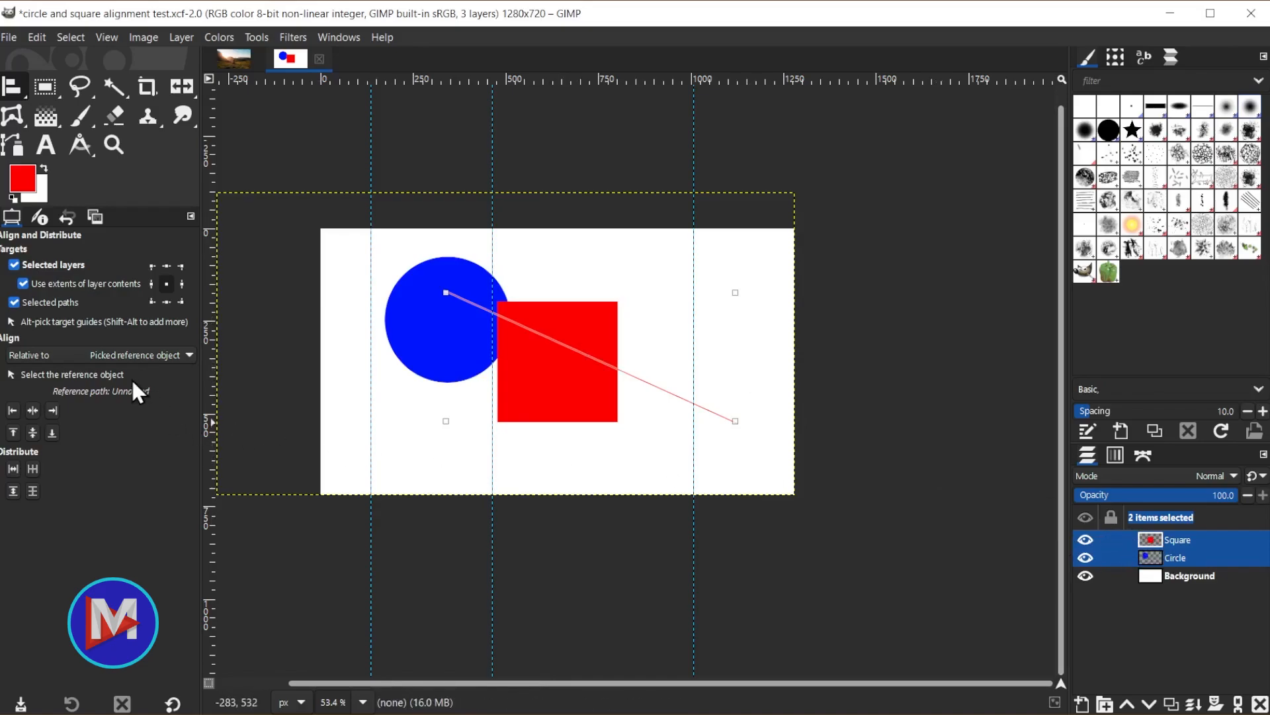
Set alignment relative to Image and align the selected layers and path on its vertical and horizontal middle
left_click(126, 354)
left_click(125, 320)
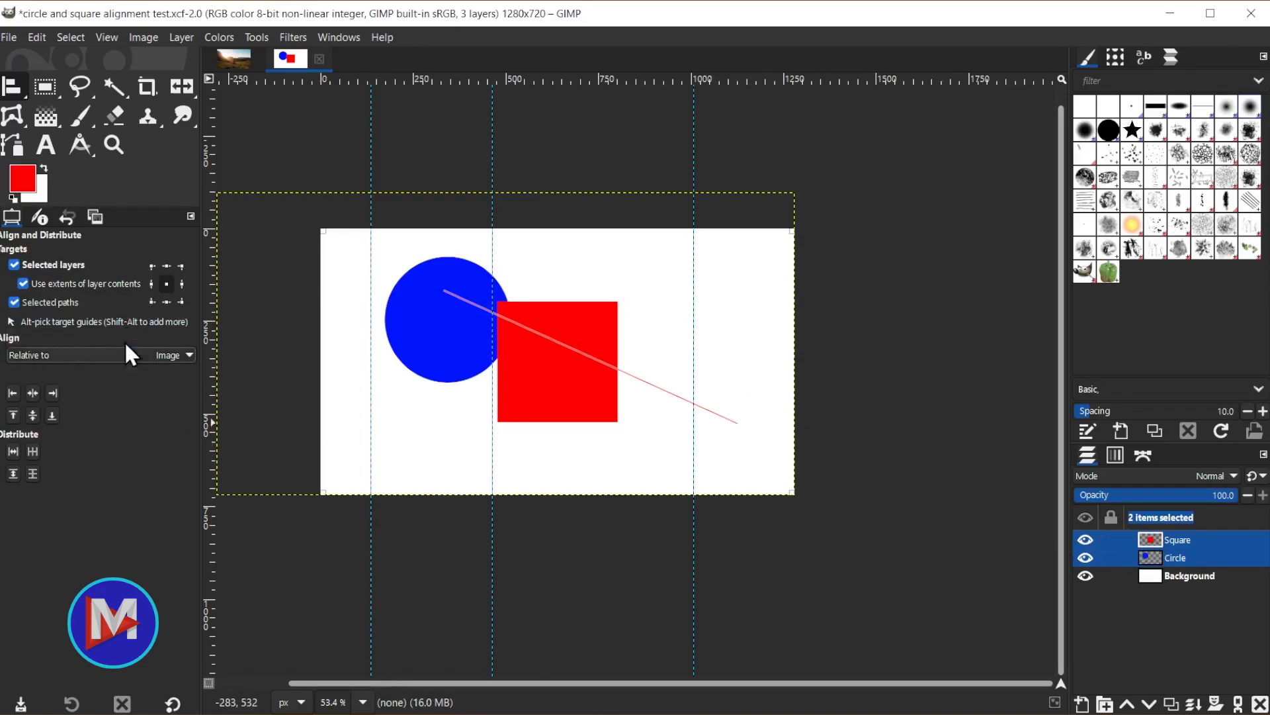
left_click(31, 390)
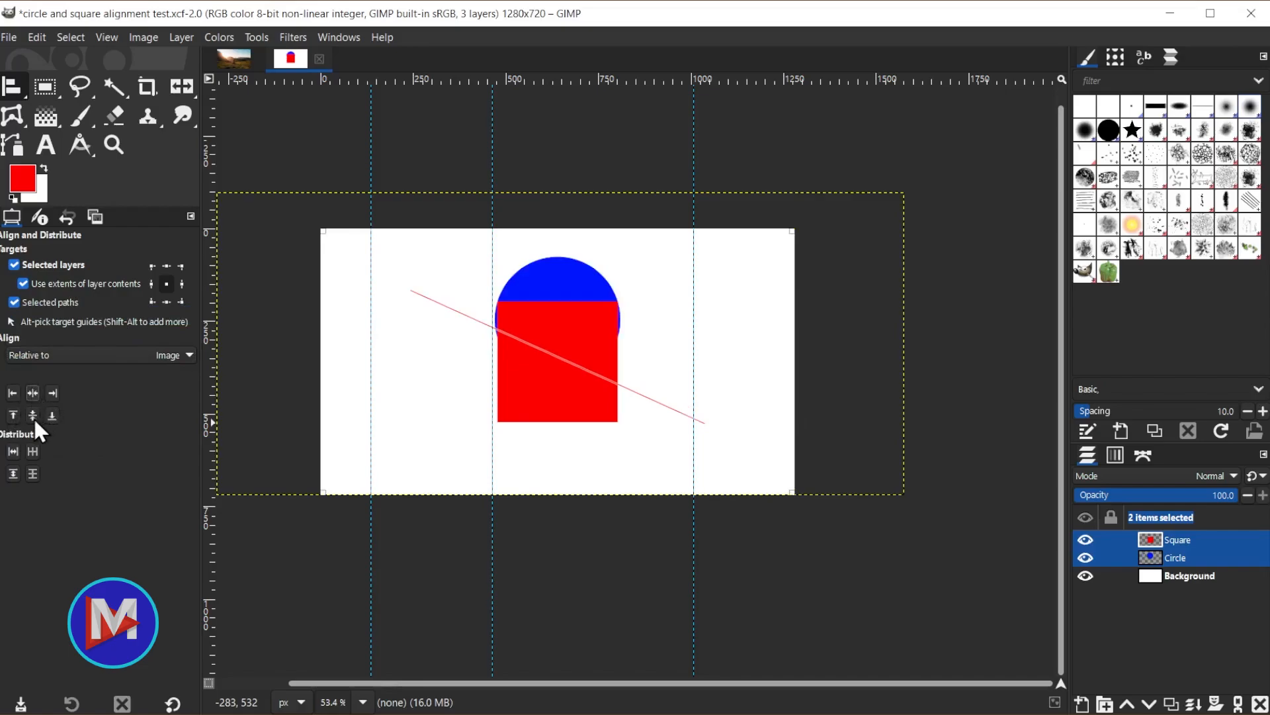
left_click(32, 415)
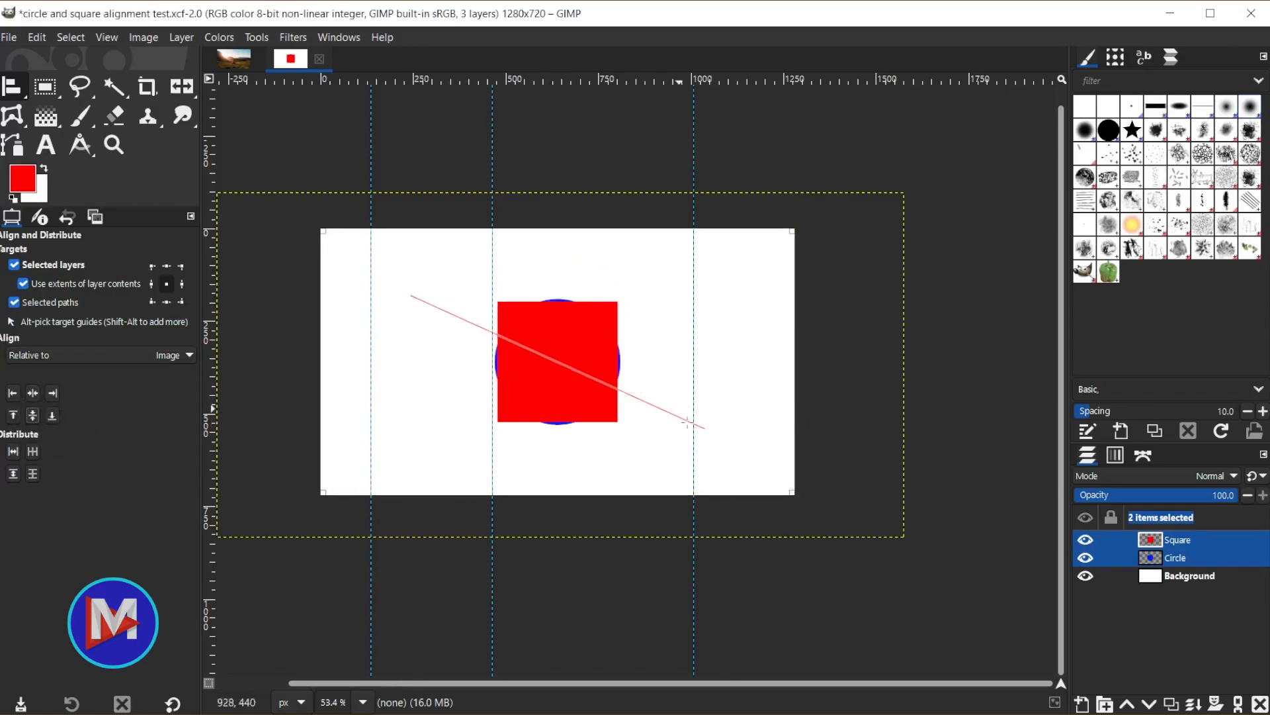
Exclude selected paths from the targets and pick the two leftmost vertical guides as additional alignment targets
left_click(25, 299)
left_click(14, 300)
left_click(14, 302)
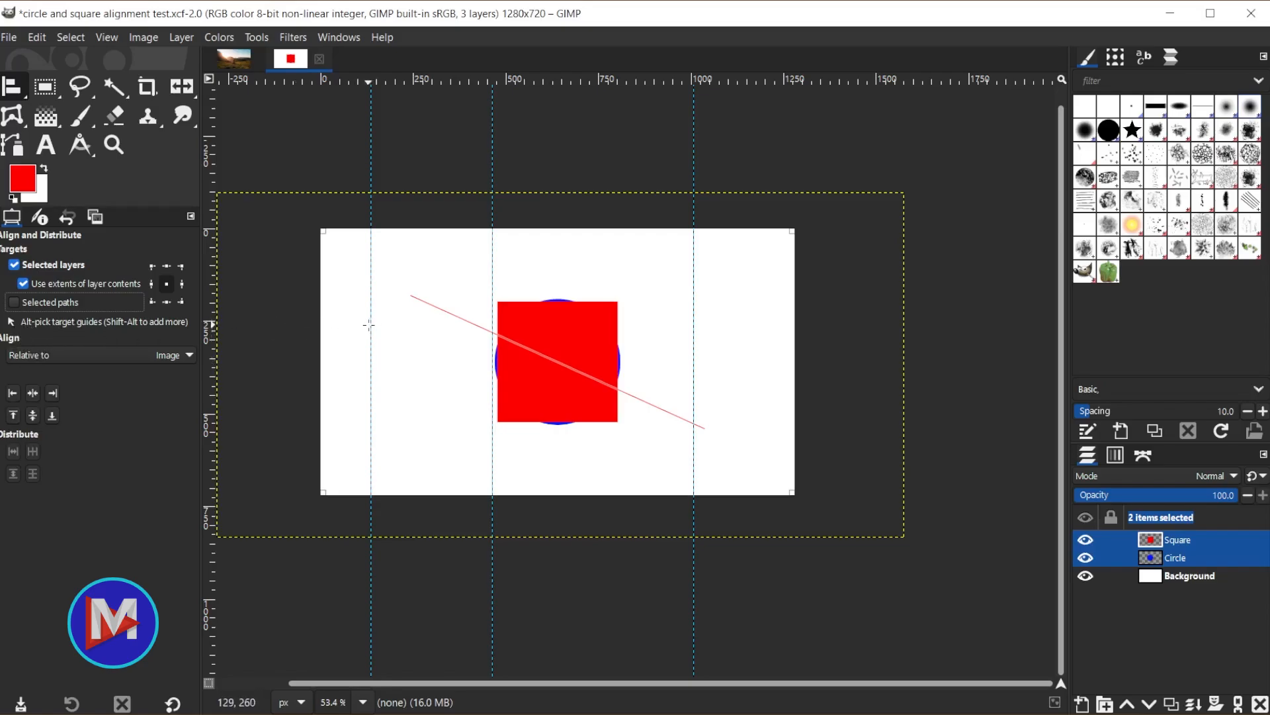
left_click(372, 265)
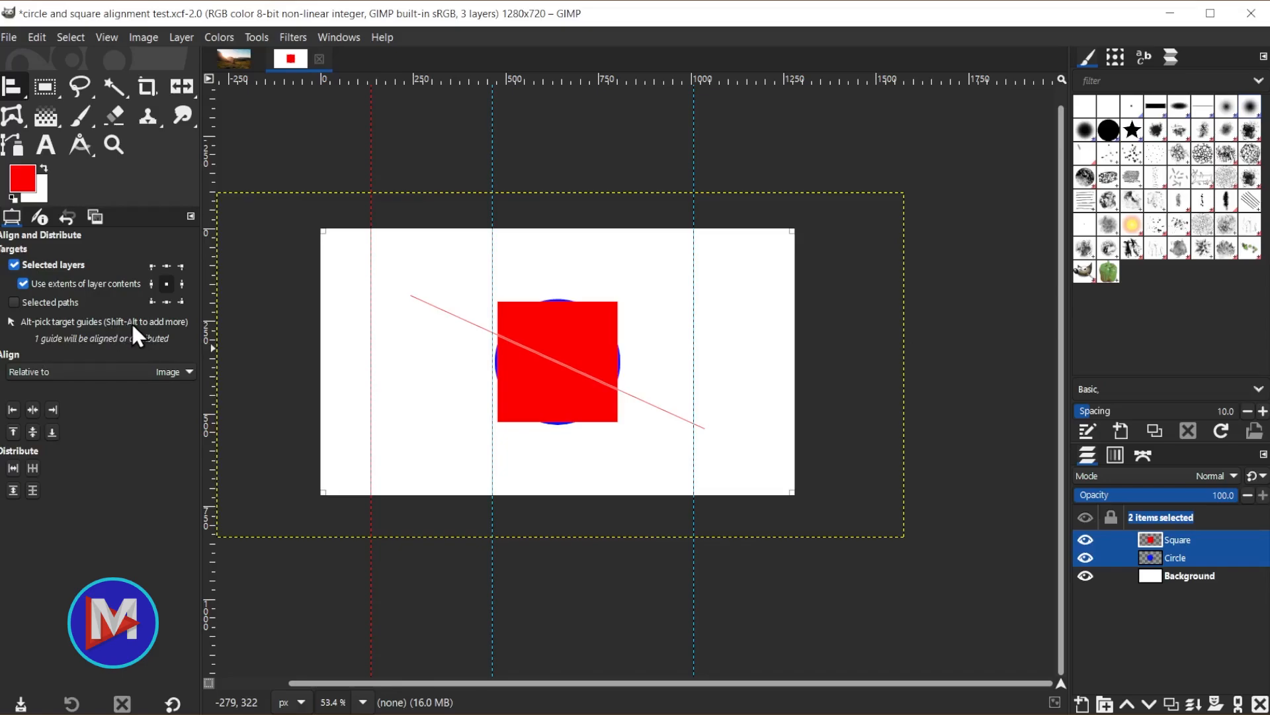
left_click(493, 252, "alt+shift")
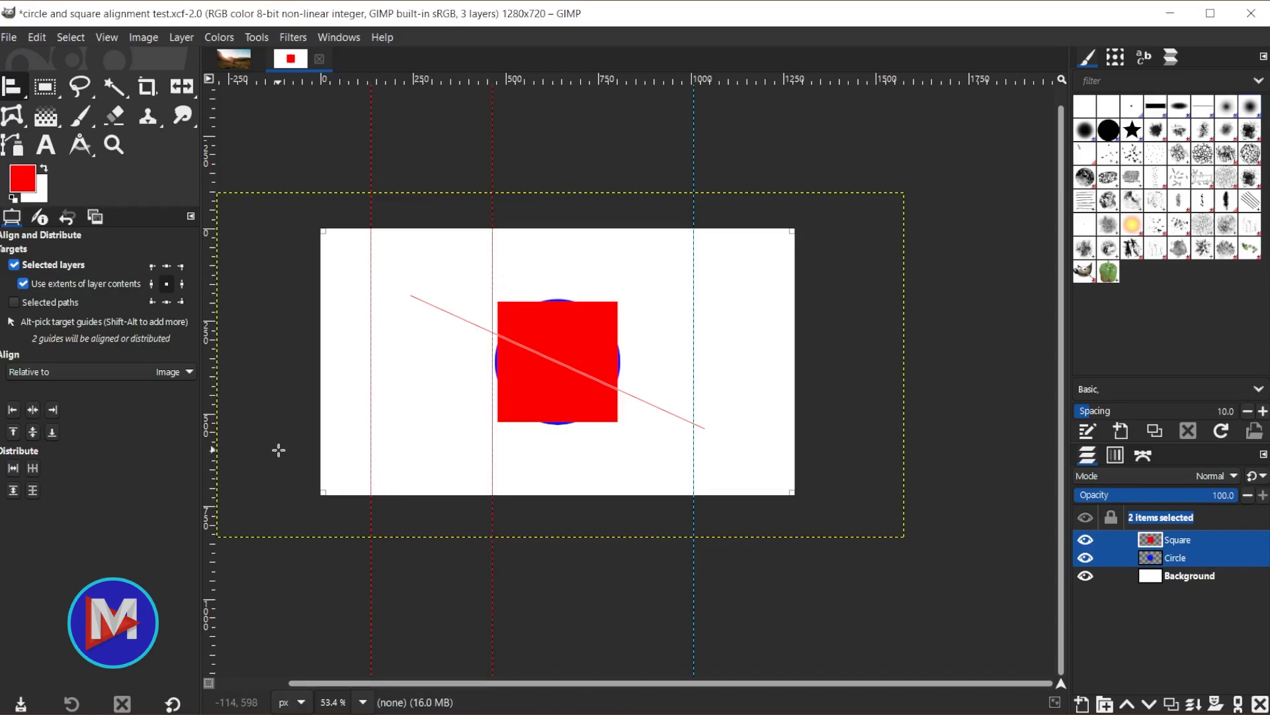
Align the layers and picked guides on the image's left and right edges, and align only the guides on its vertical middle
left_click(12, 409)
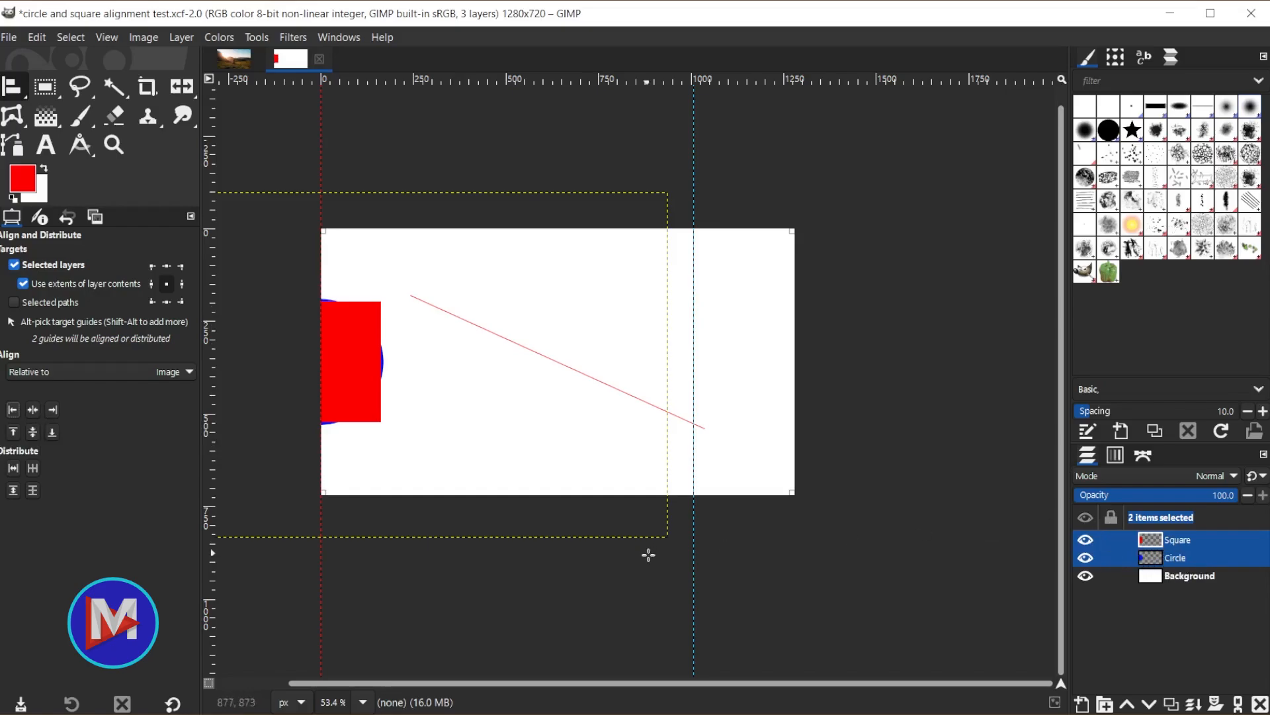
left_click(53, 410)
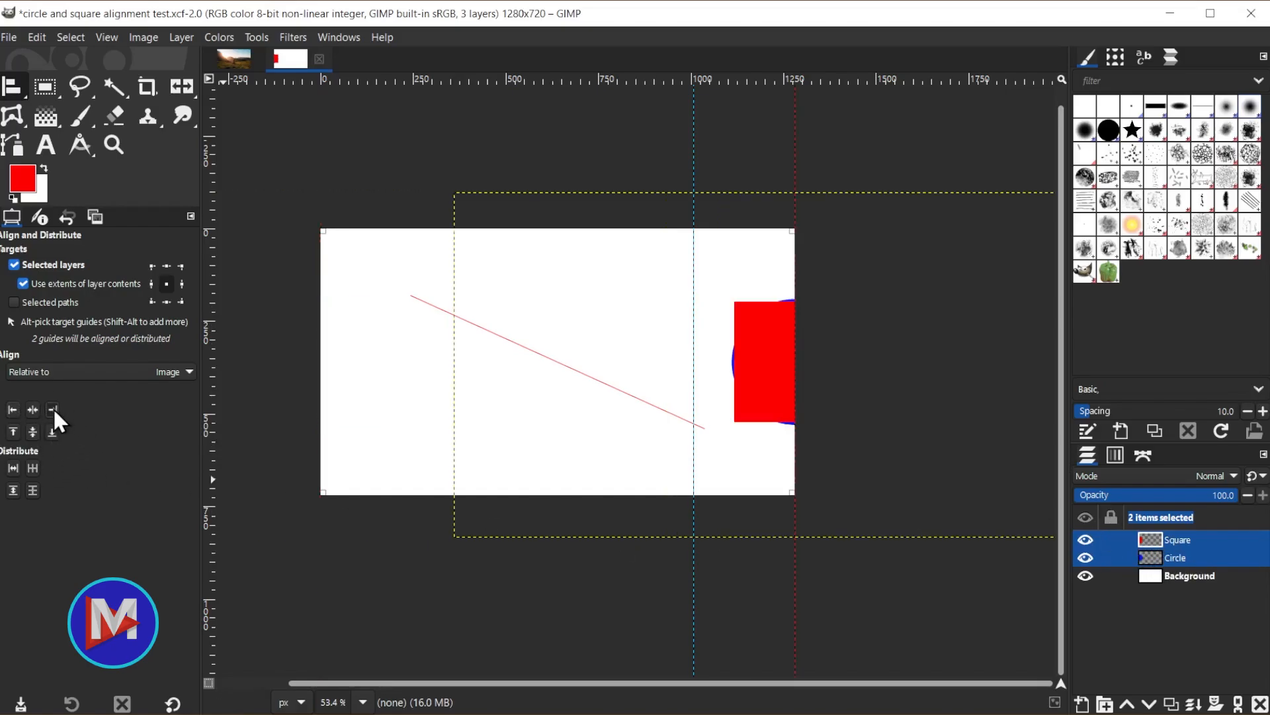
left_click(14, 264)
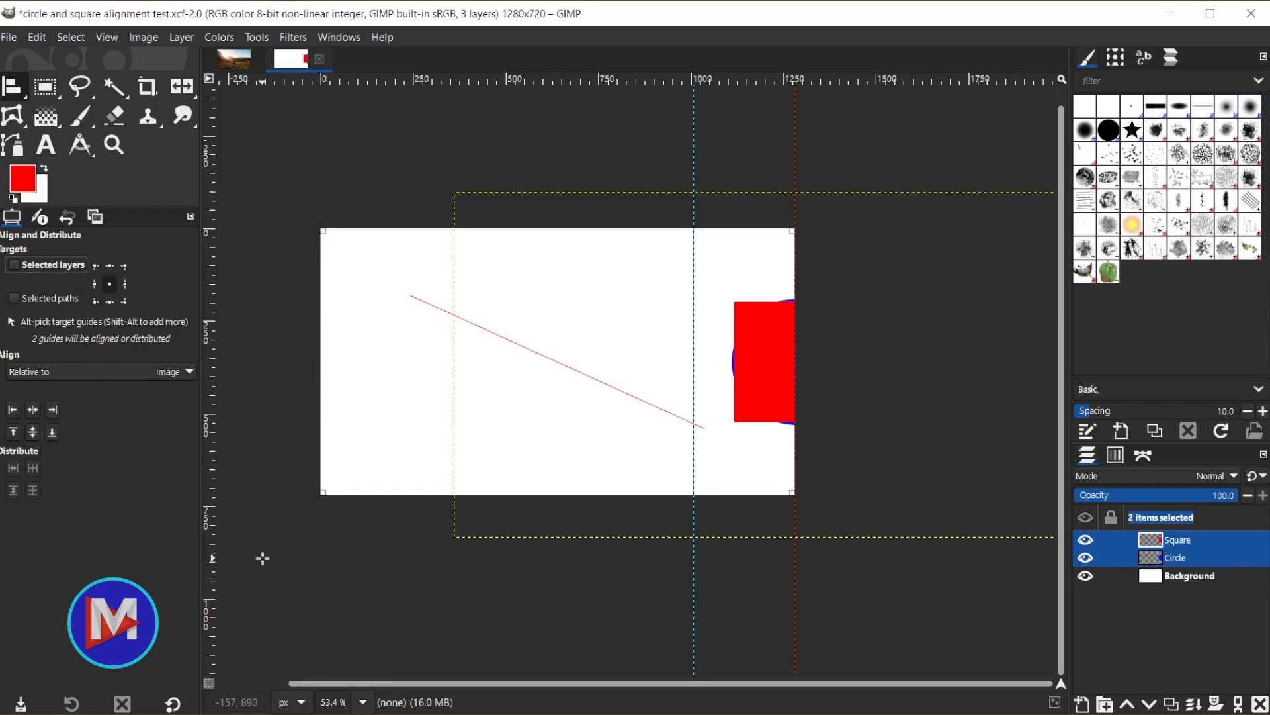
left_click(32, 409)
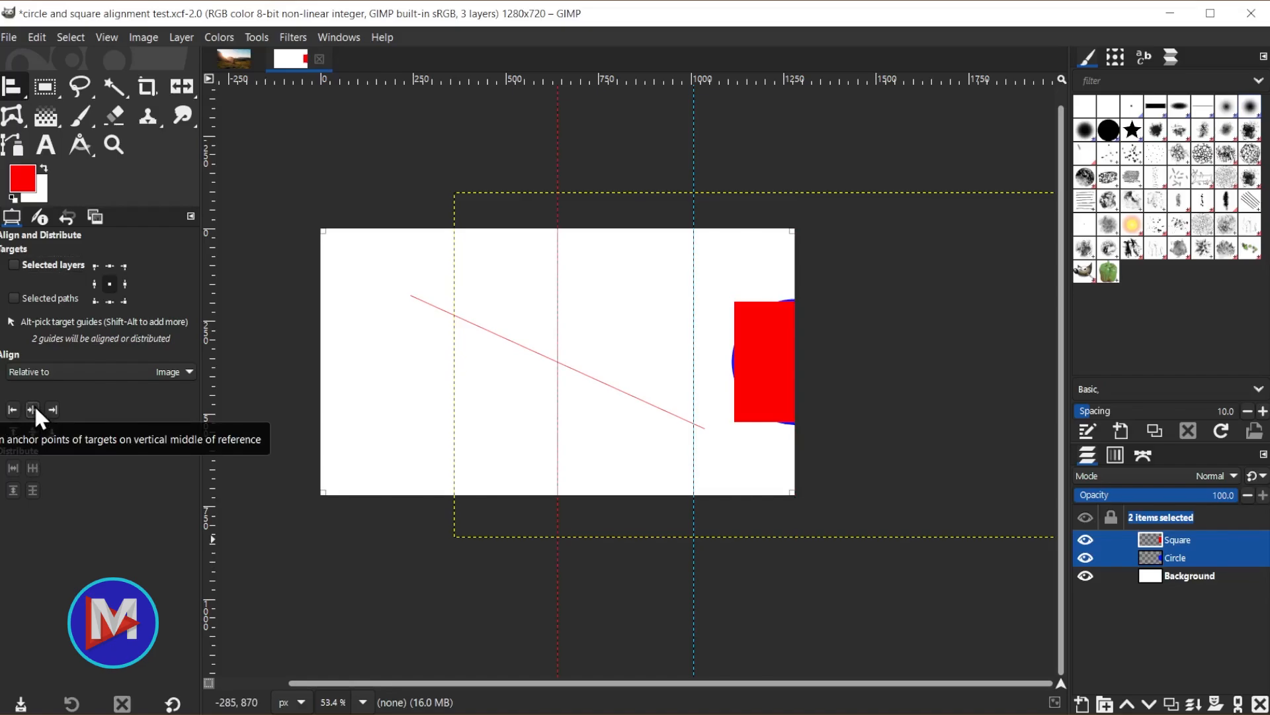
Re-include selected layers and paths, and align all targets on the image's left edge, right edge and finally its vertical middle
left_click(20, 263)
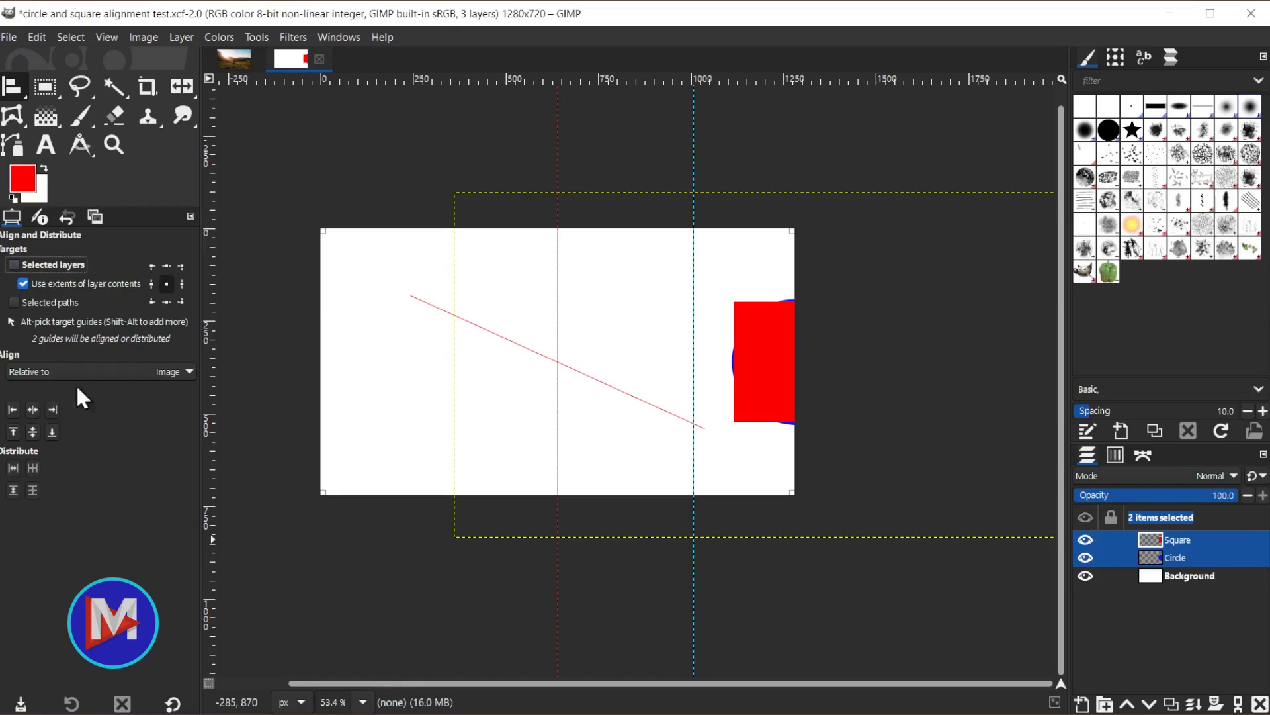
left_click(13, 301)
left_click(12, 409)
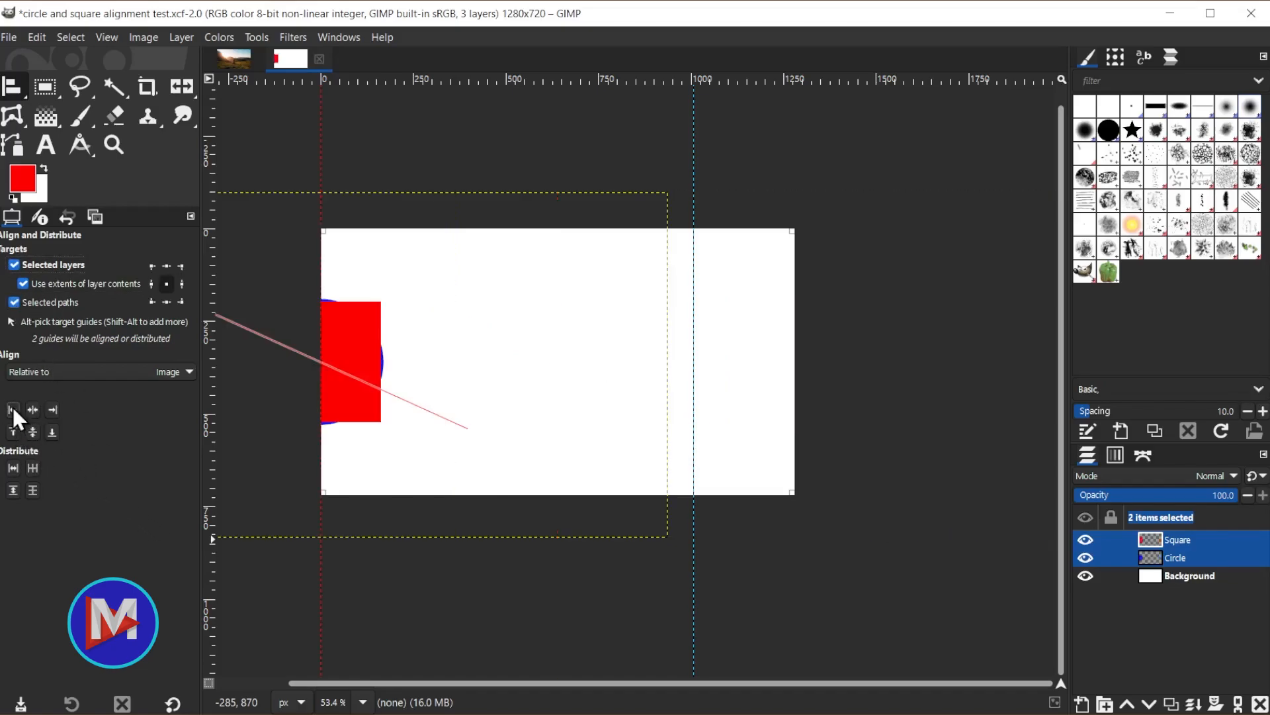
left_click(53, 409)
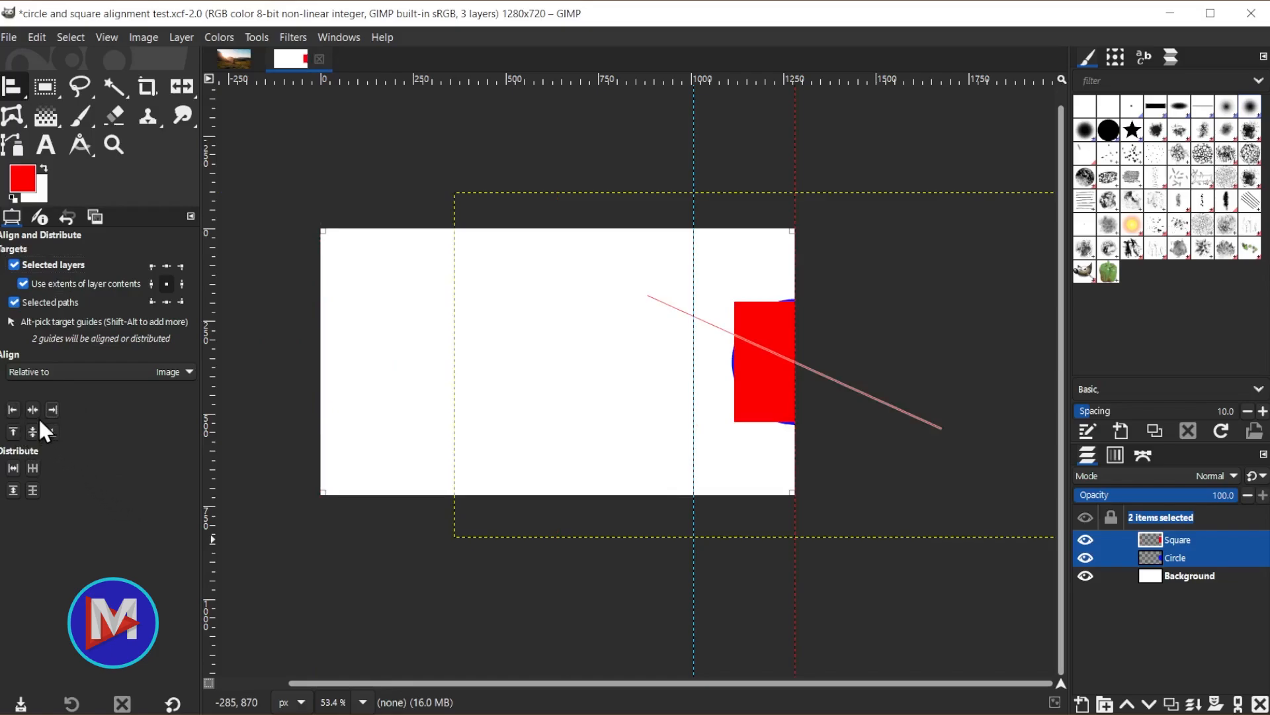
left_click(33, 410)
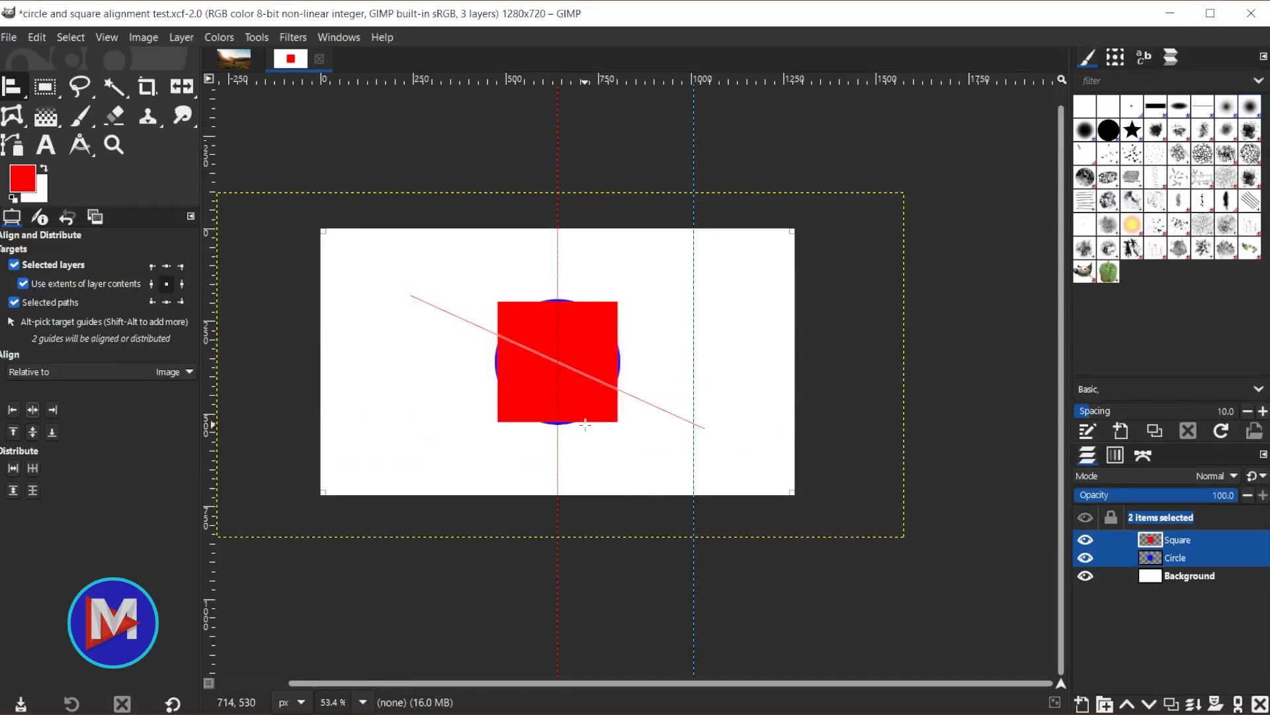
Switch to the landscape photo, make white the foreground colour, and add the text "GIMP" in 600 px Segoe UI Heavy over the central hills
left_click(236, 58)
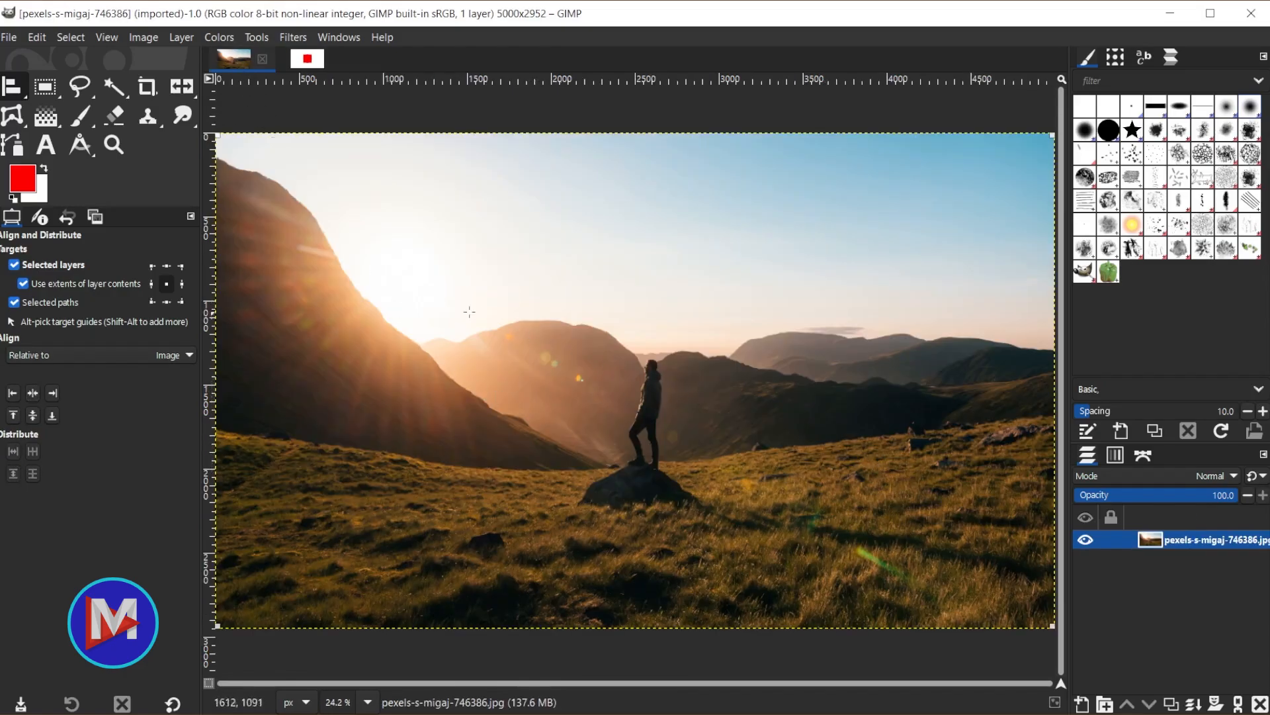
left_click(46, 141)
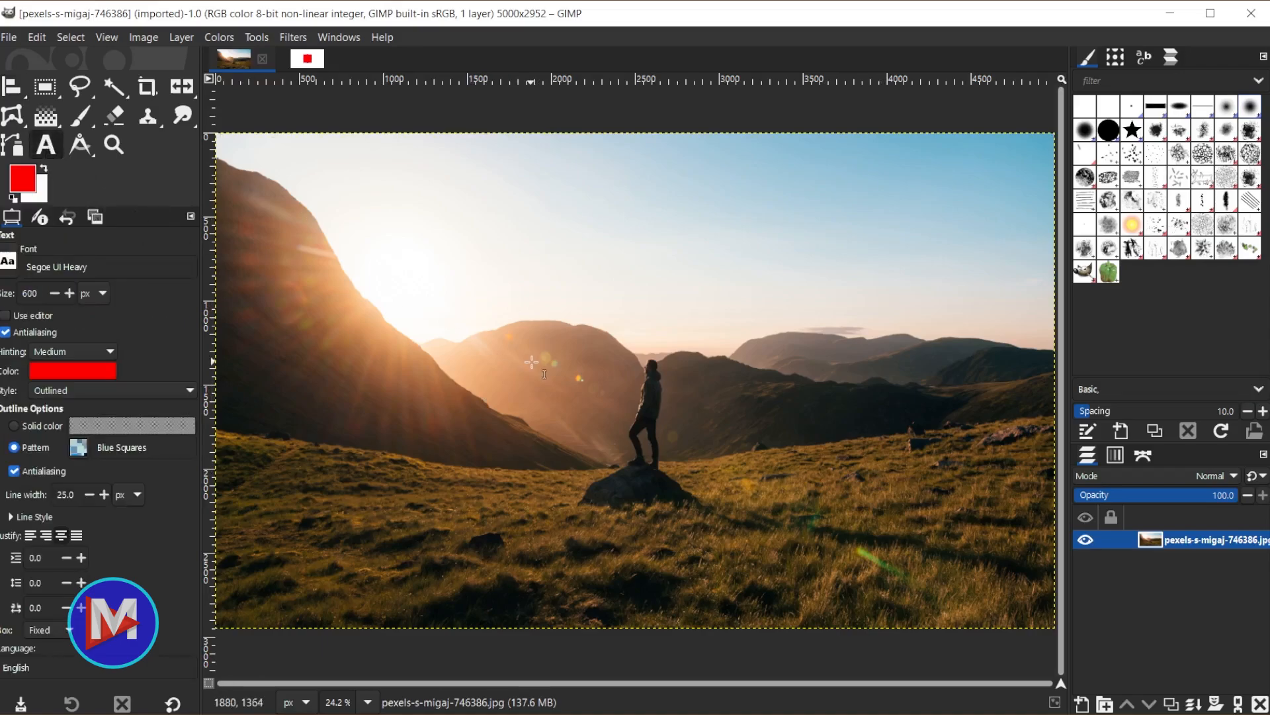
left_click(44, 170)
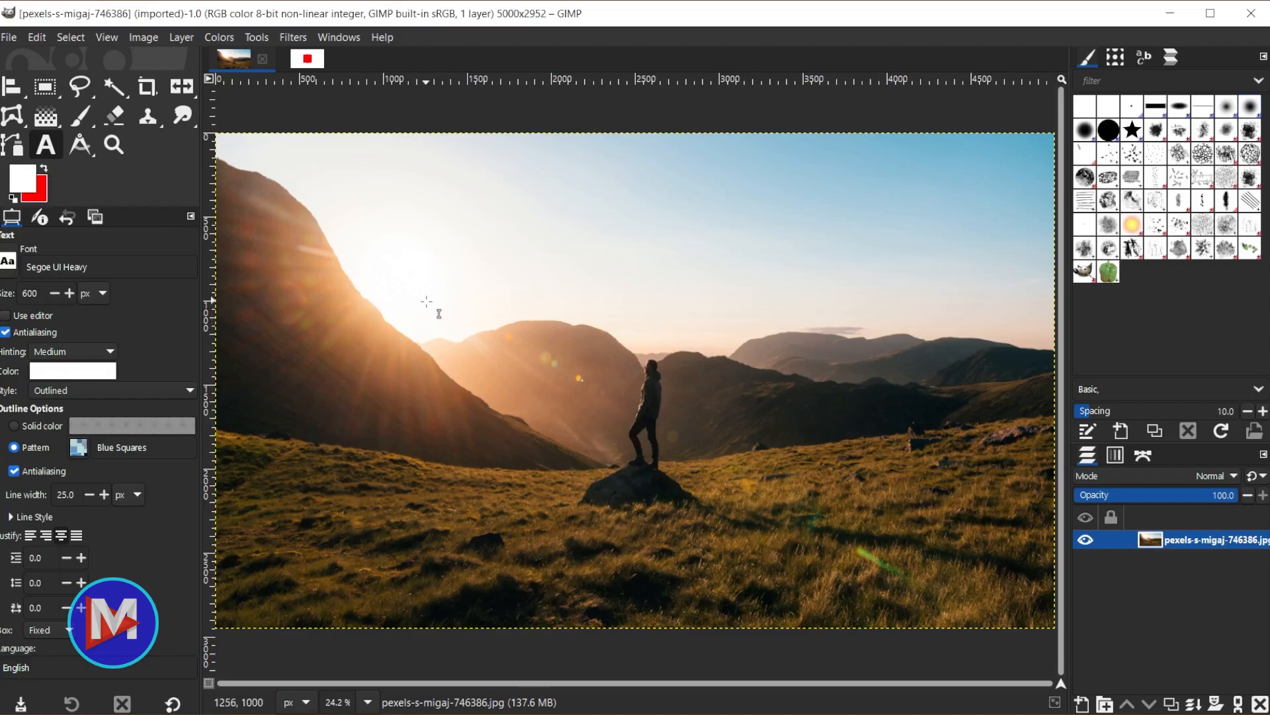
left_click(417, 283)
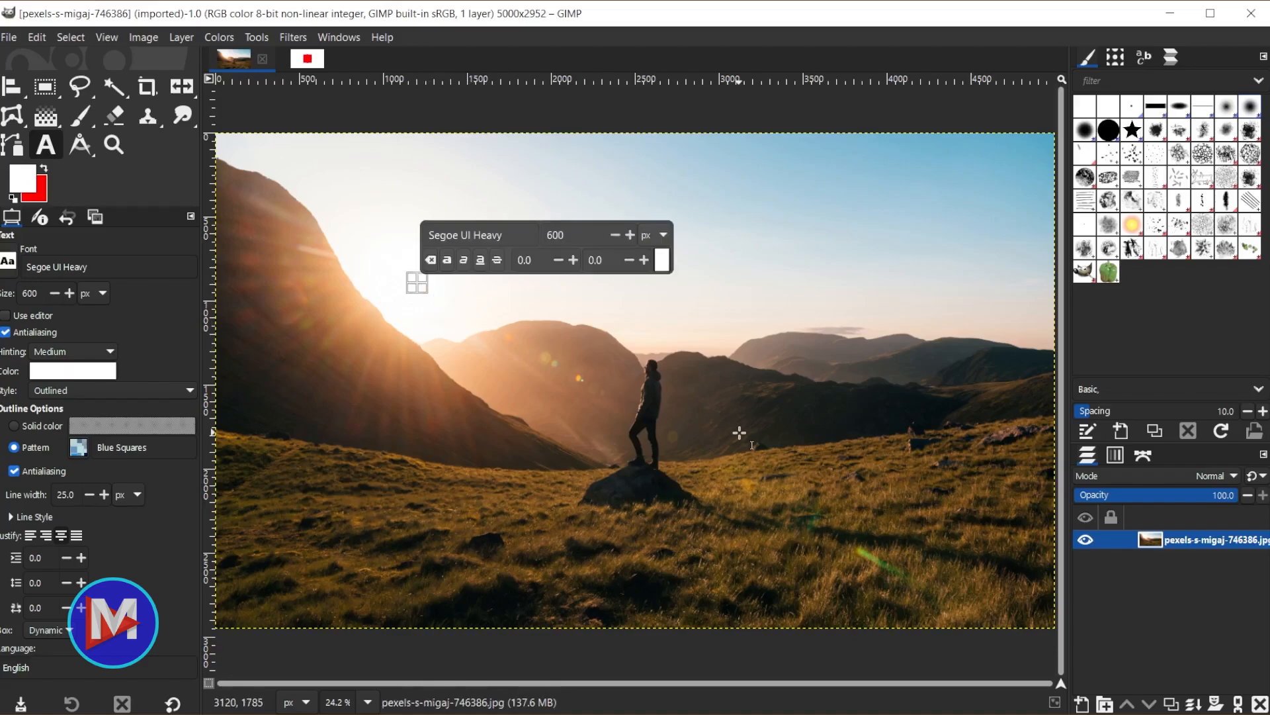
type("GIMP")
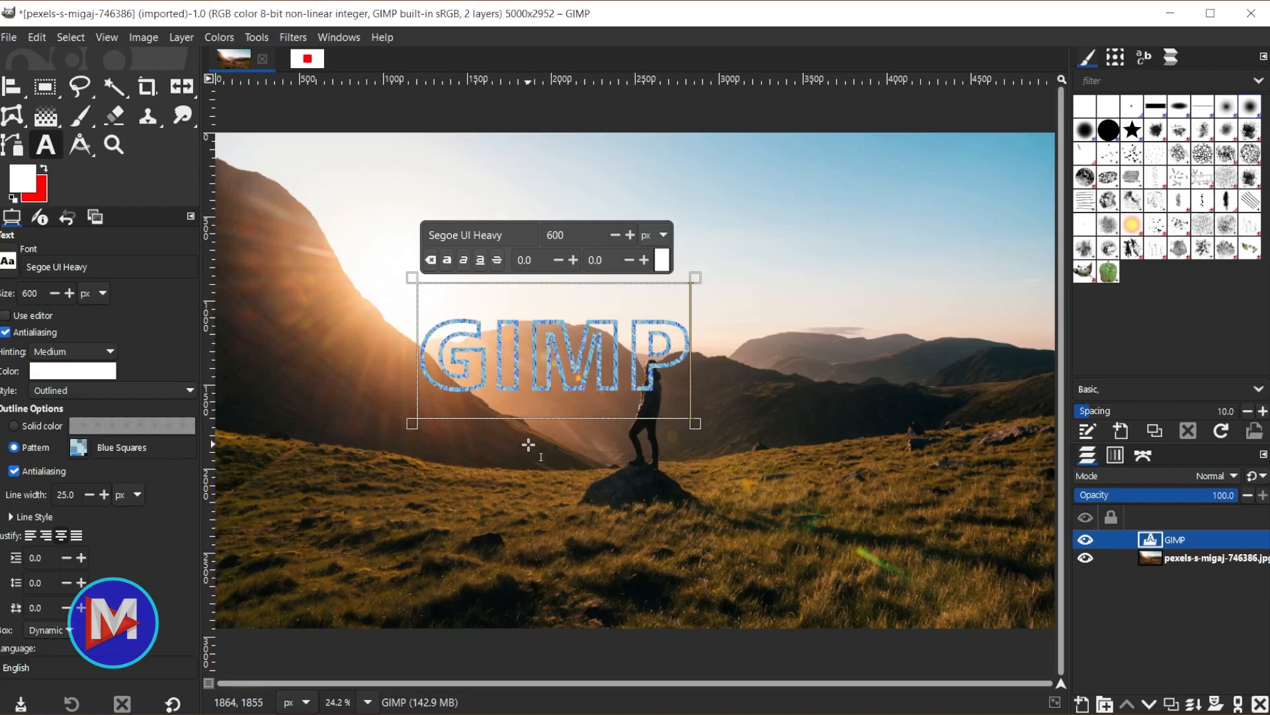
Select the whole GIMP text, try the Filled style on it, and return it to Outlined
key("ctrl+a")
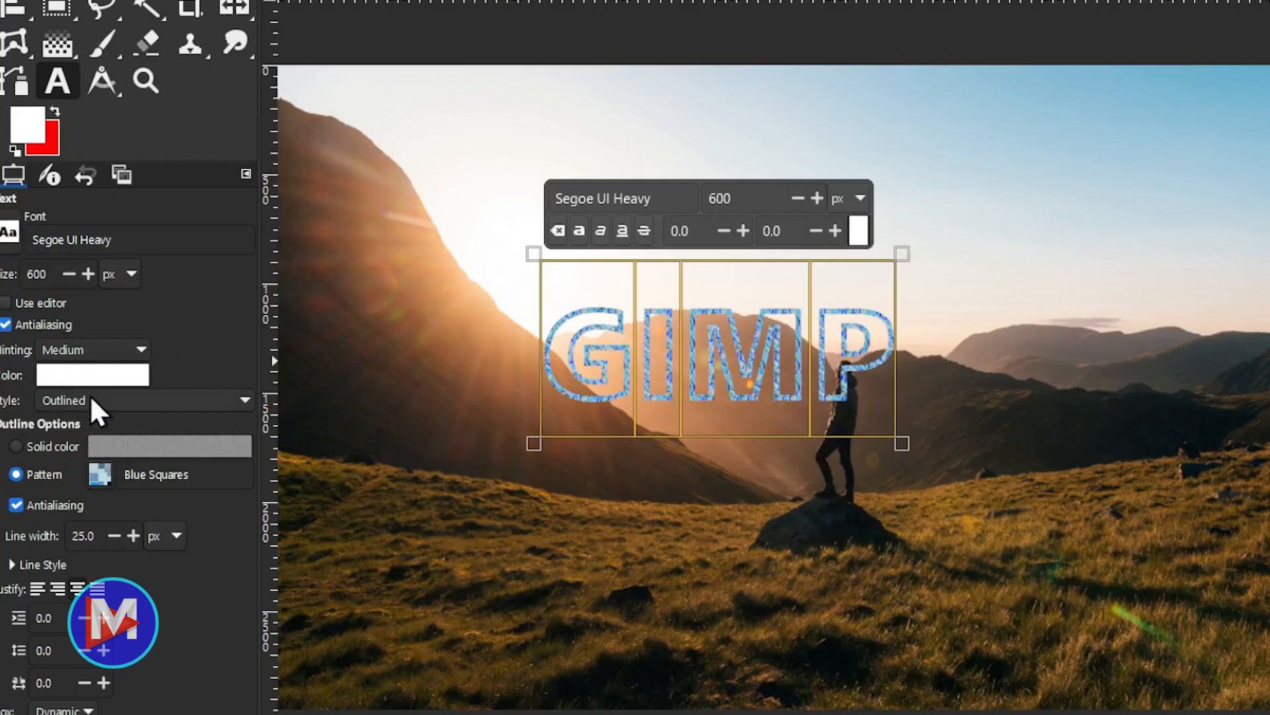
left_click(143, 399)
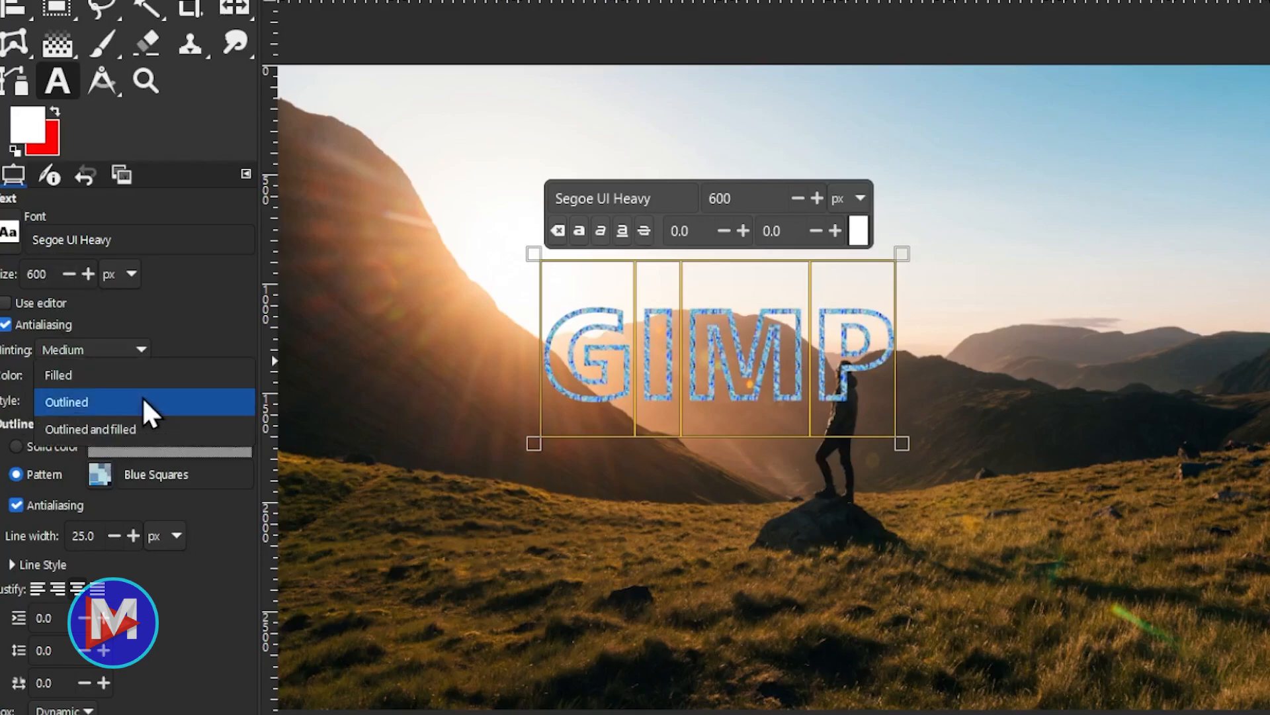
left_click(88, 378)
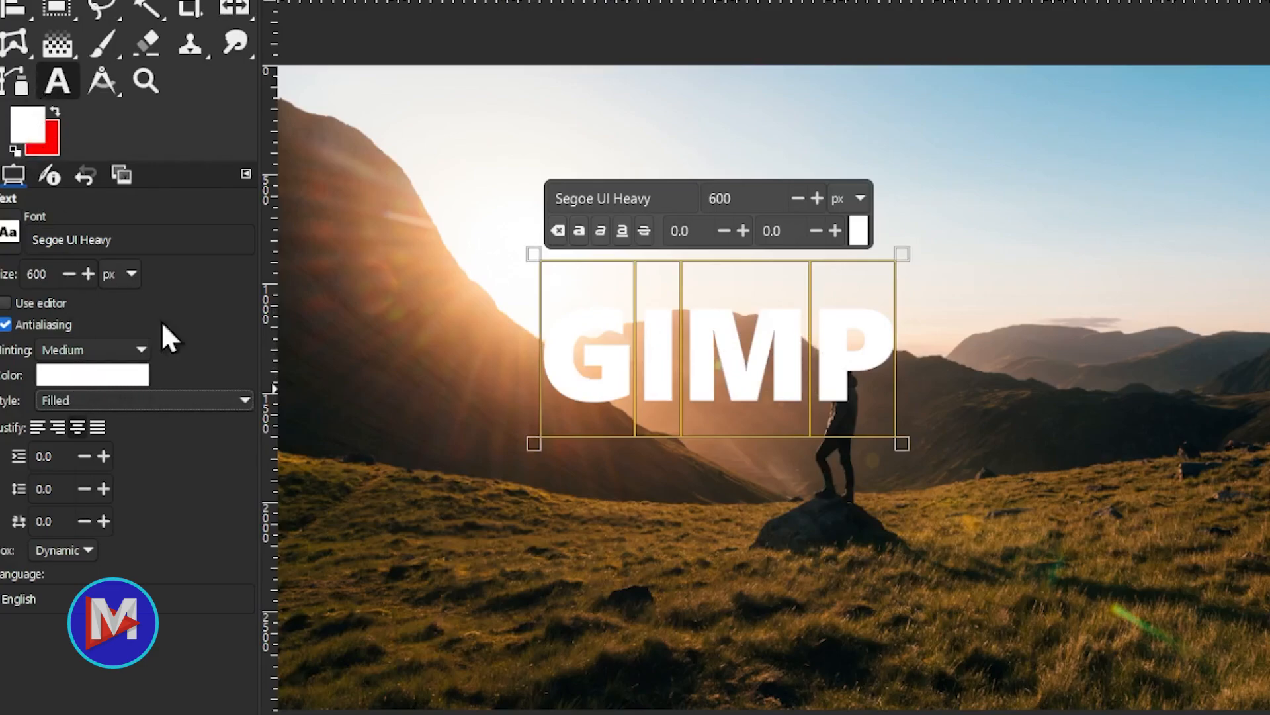
left_click(184, 401)
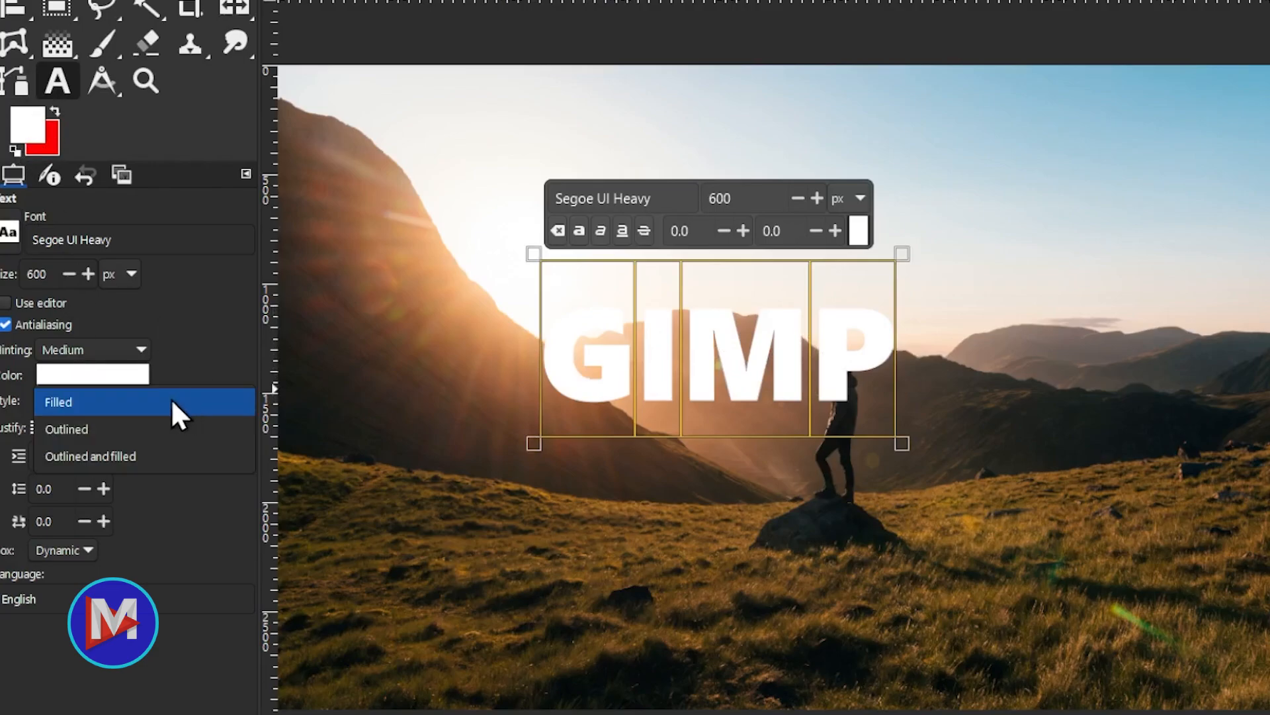
left_click(162, 427)
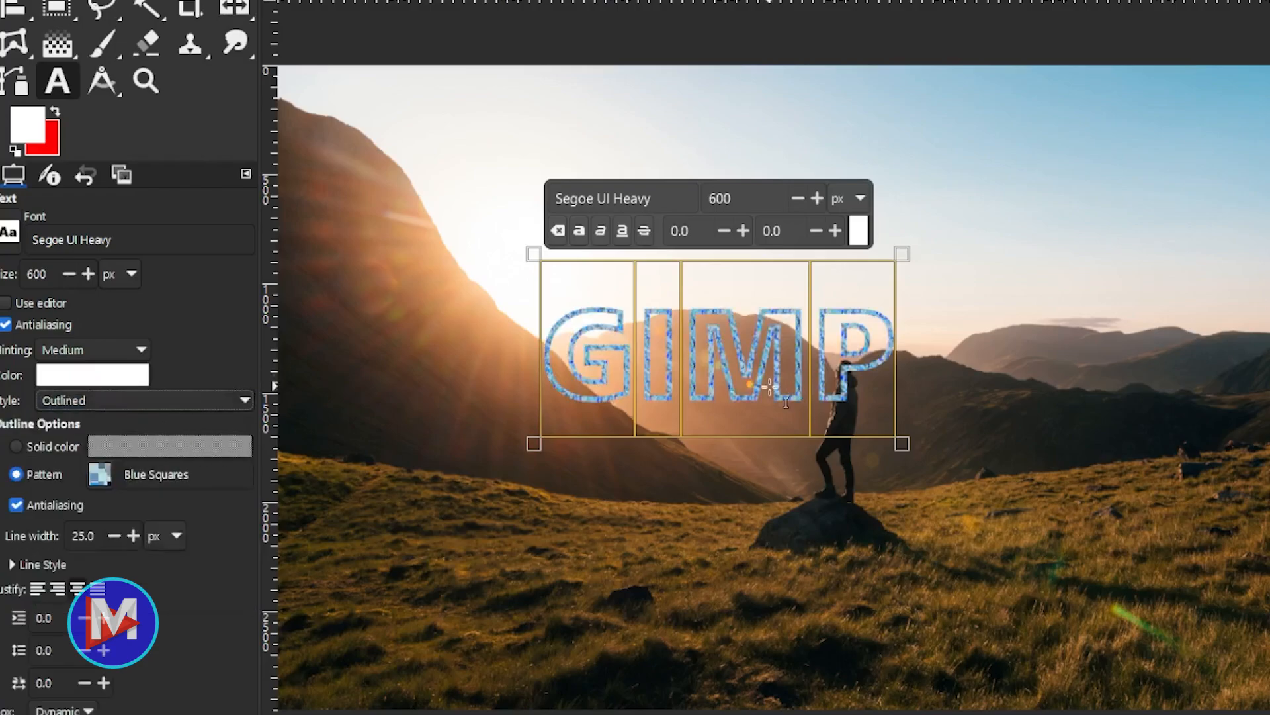
Set the style of the GIMP text to Outlined and filled
left_click(200, 402)
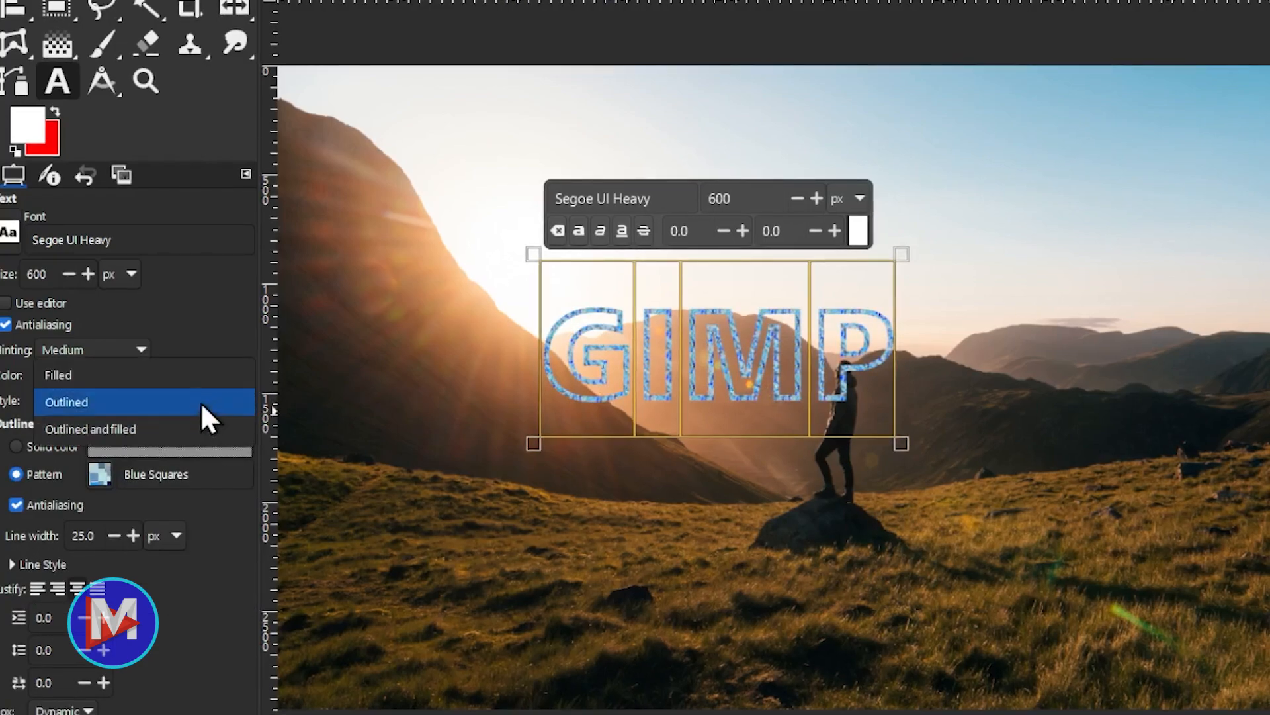
left_click(189, 434)
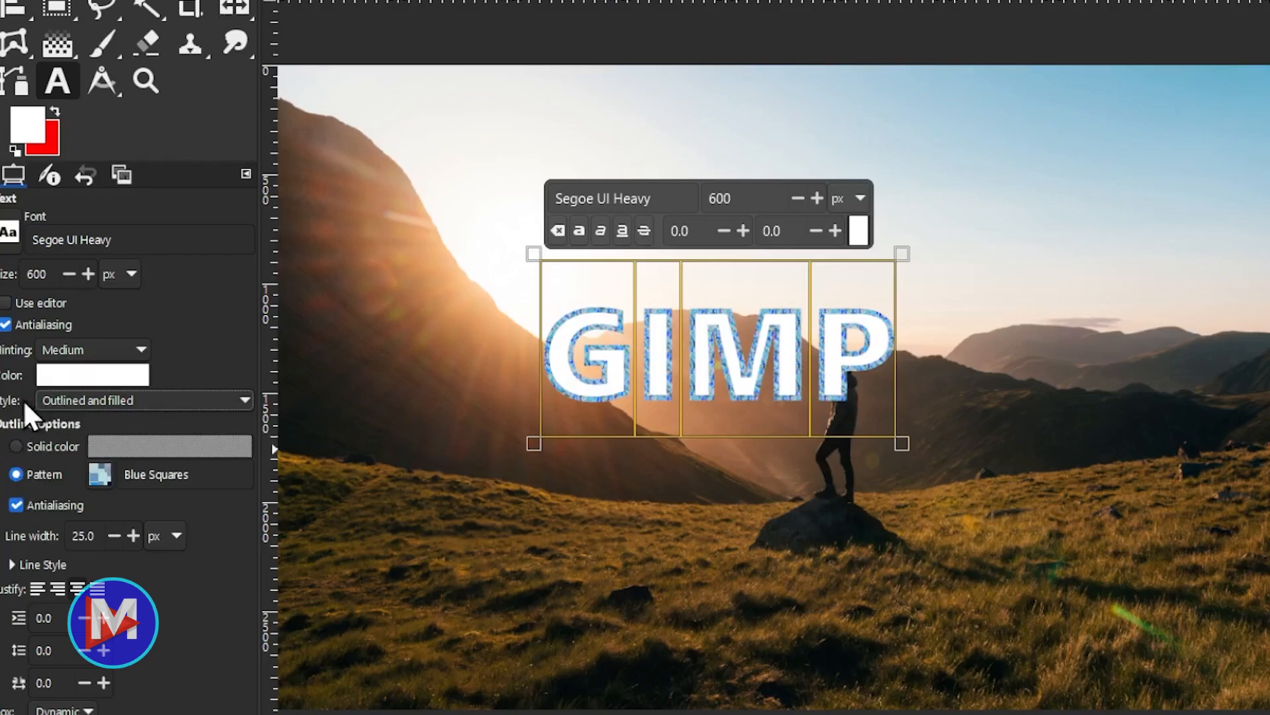
left_click(96, 402)
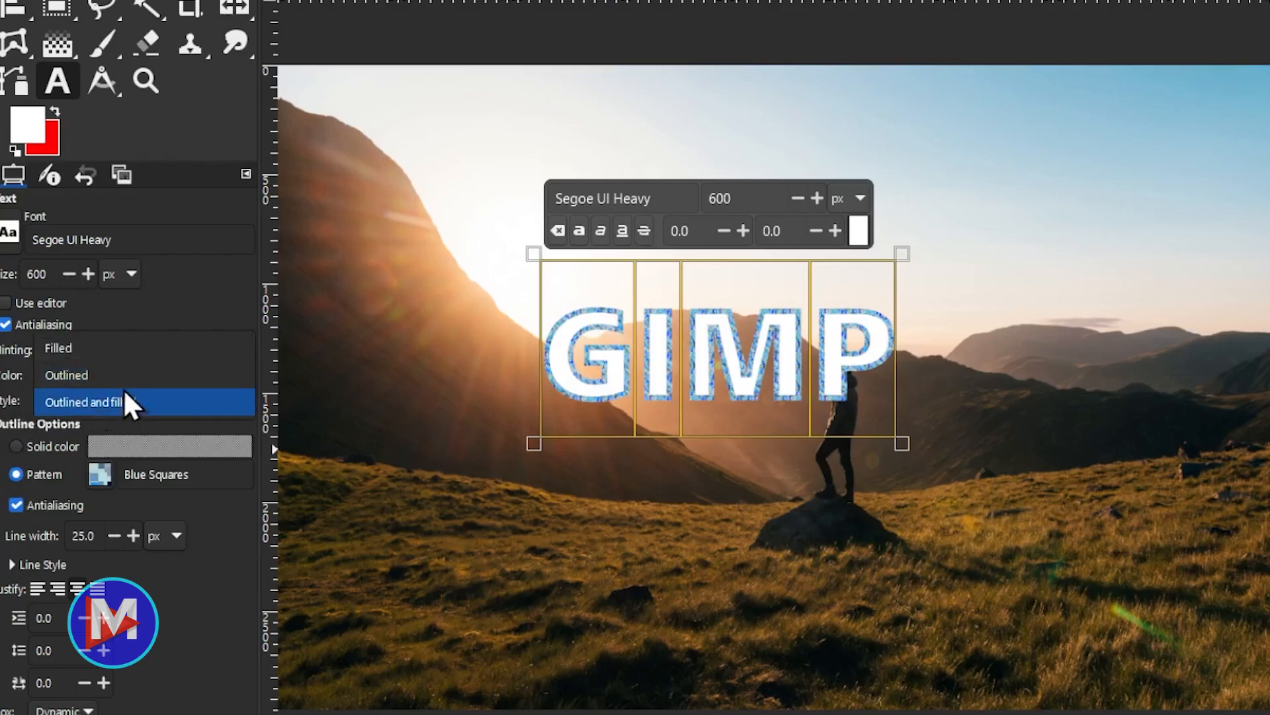
left_click(19, 424)
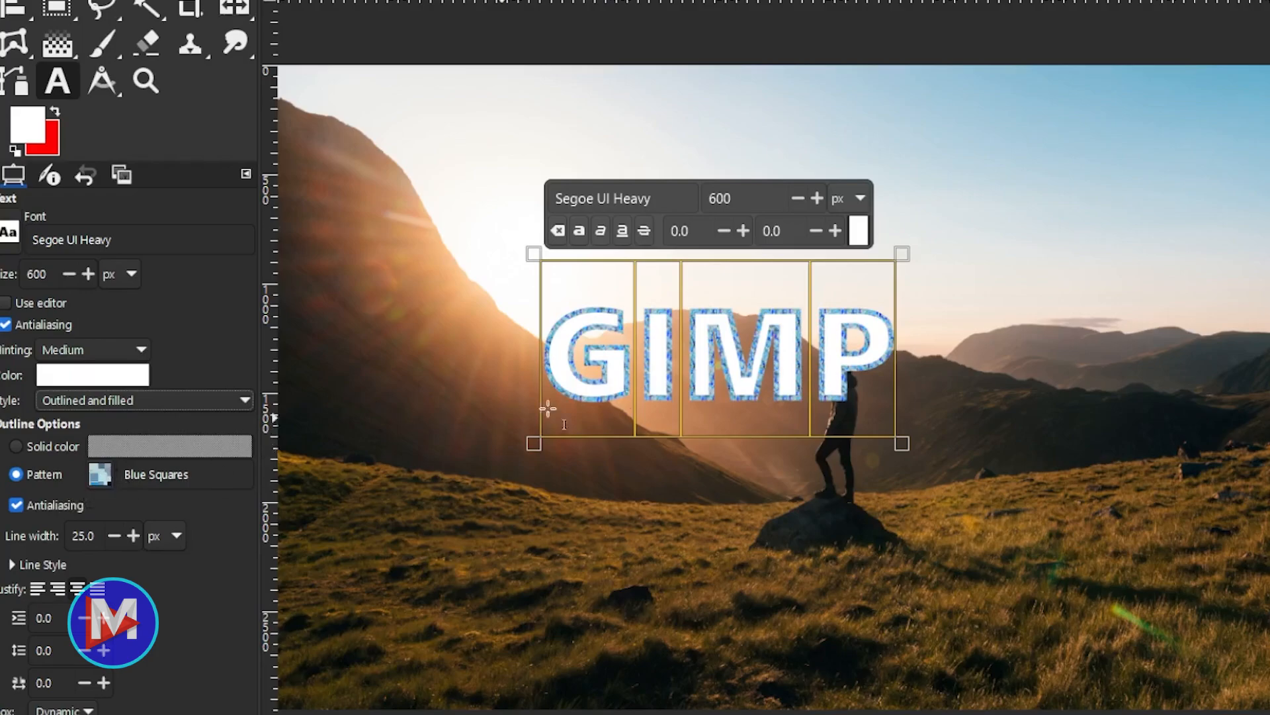
Try the Warning! pattern on the text outline, and replace it with a bright blue solid colour
left_click(96, 477)
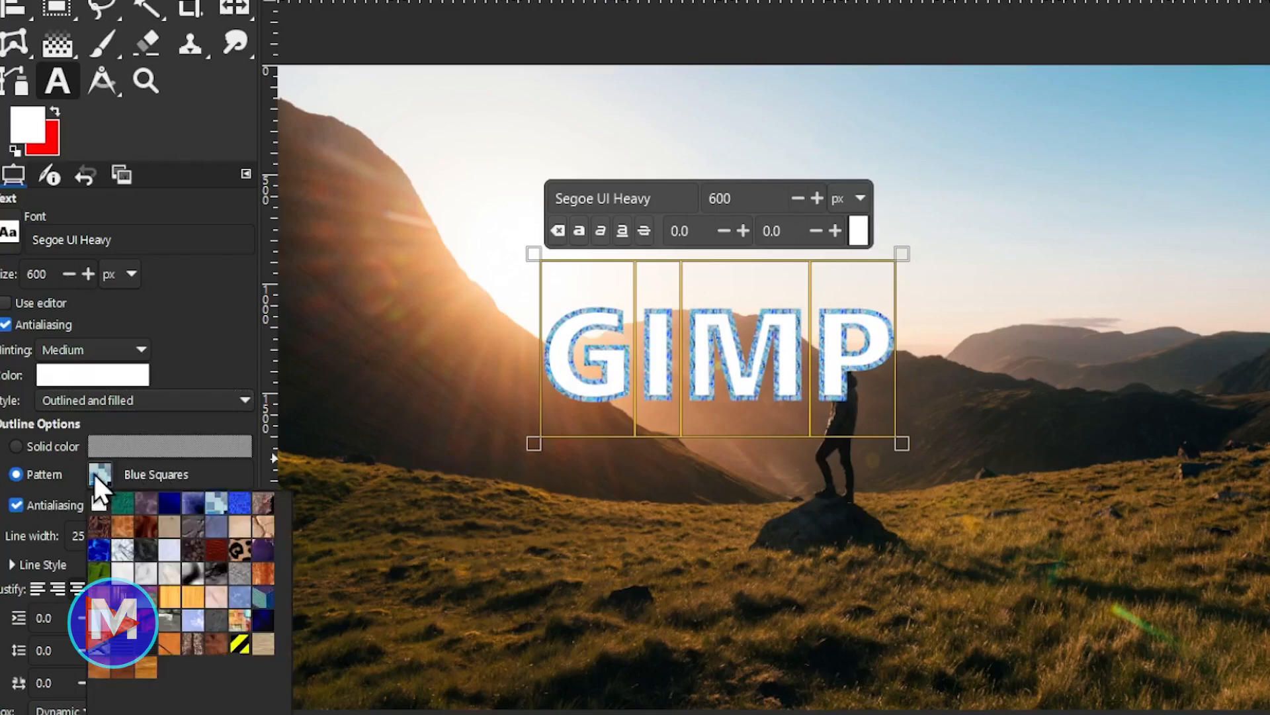
left_click(240, 643)
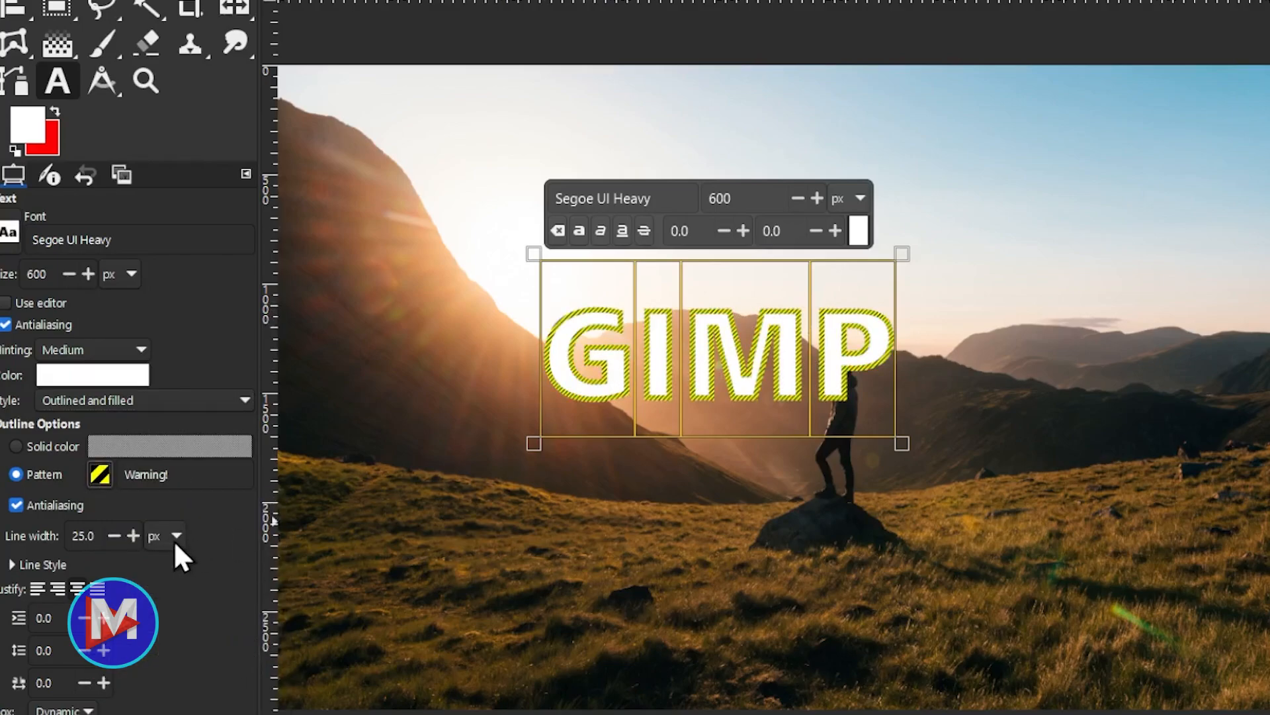
left_click(18, 447)
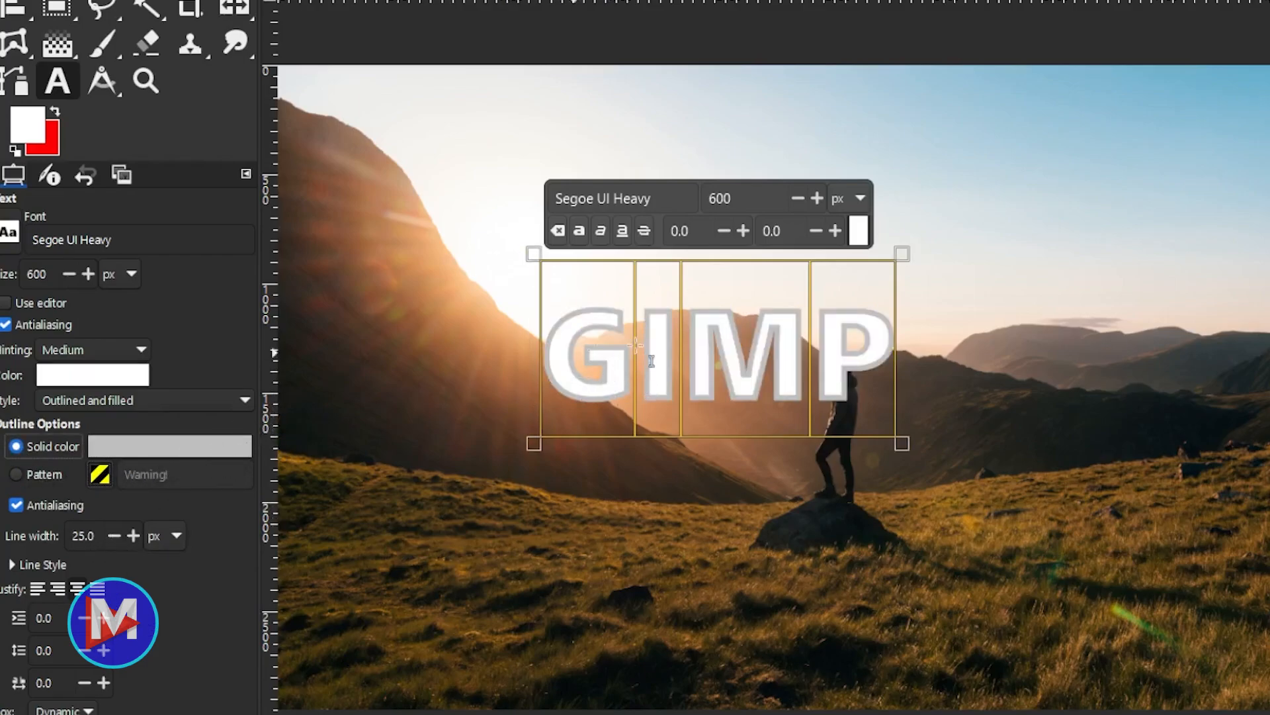
left_click(212, 452)
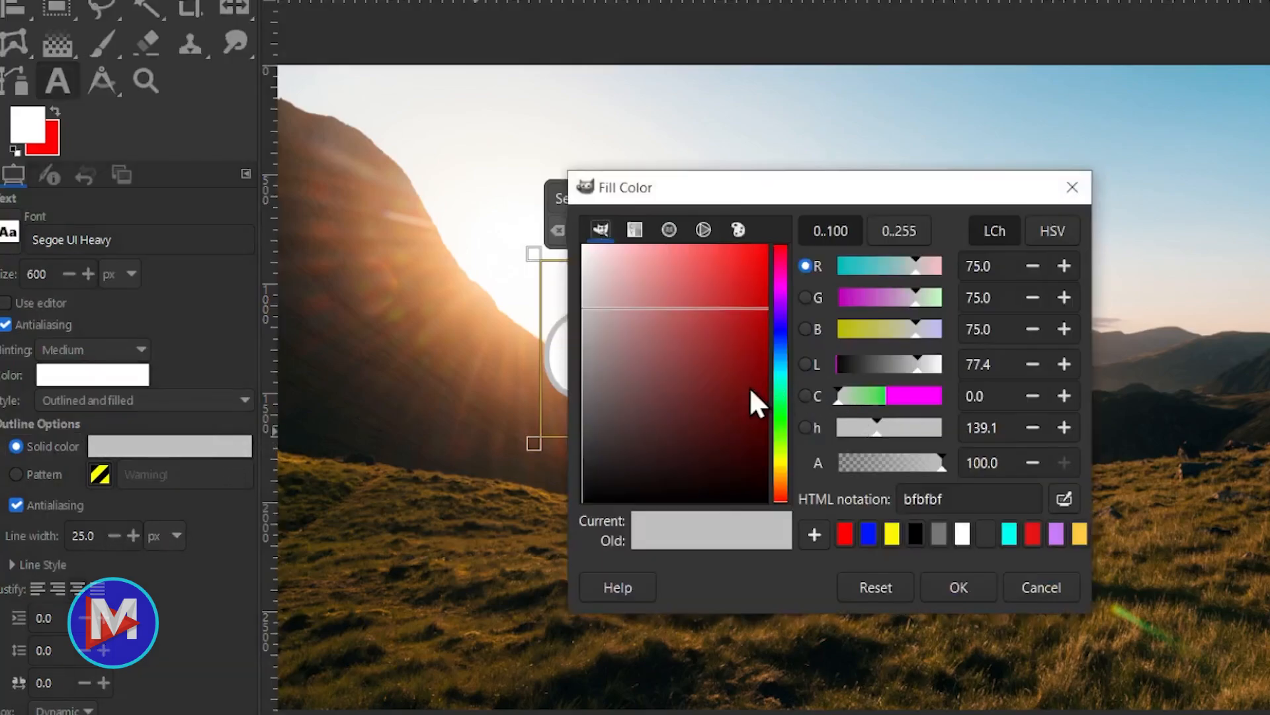
left_click(781, 345)
left_click(780, 333)
left_click(741, 280)
left_click_drag(746, 280, 792, 249)
left_click(957, 583)
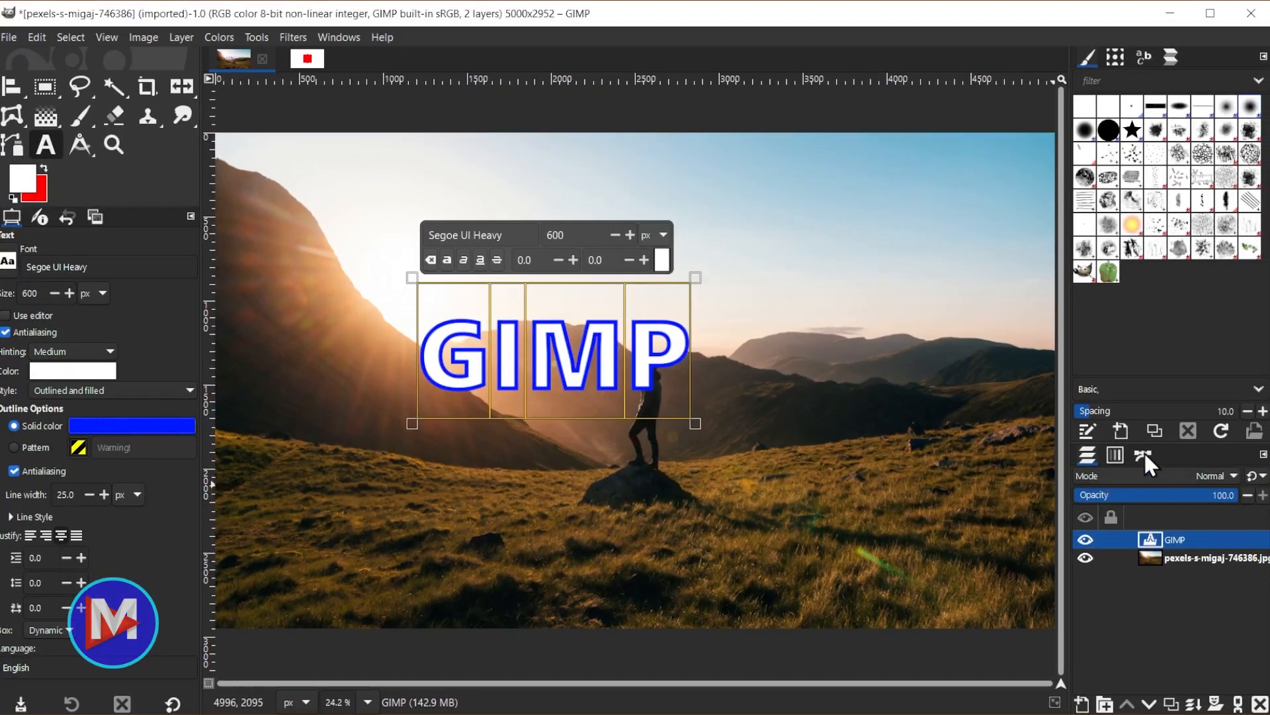
Create a new empty path in the landscape photo
left_click(1201, 443)
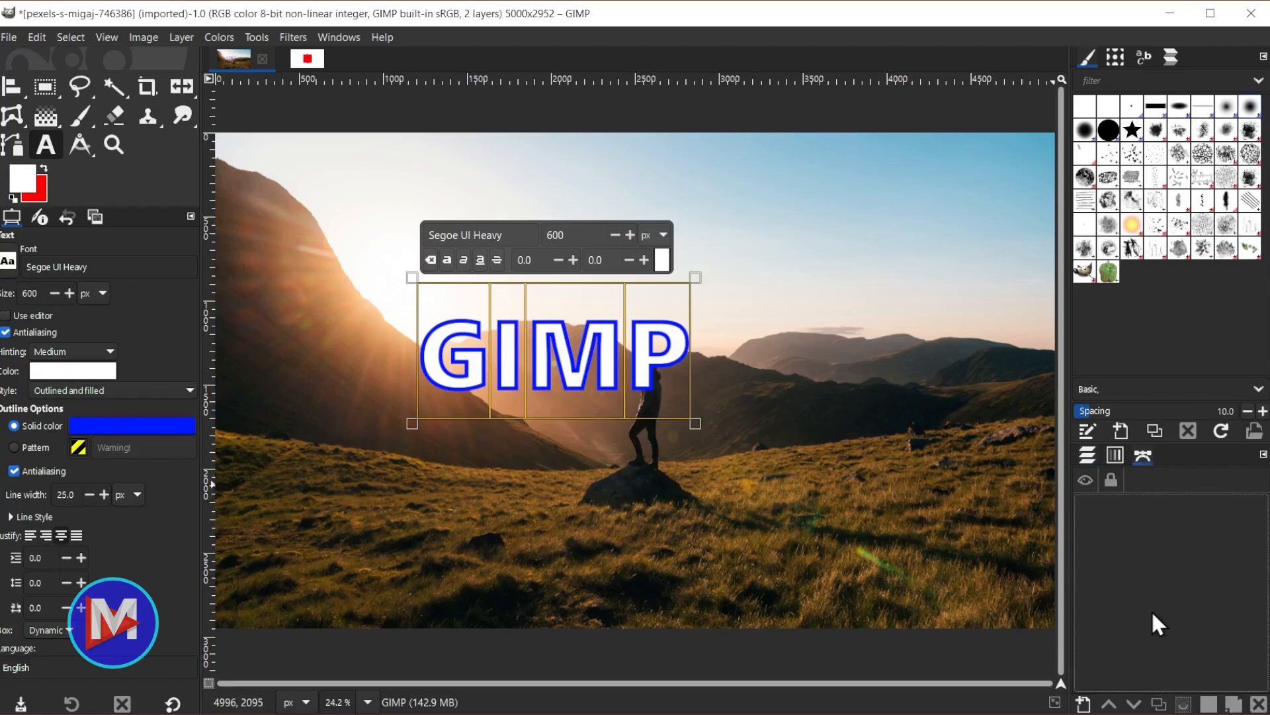
left_click(1084, 702)
left_click(1198, 688)
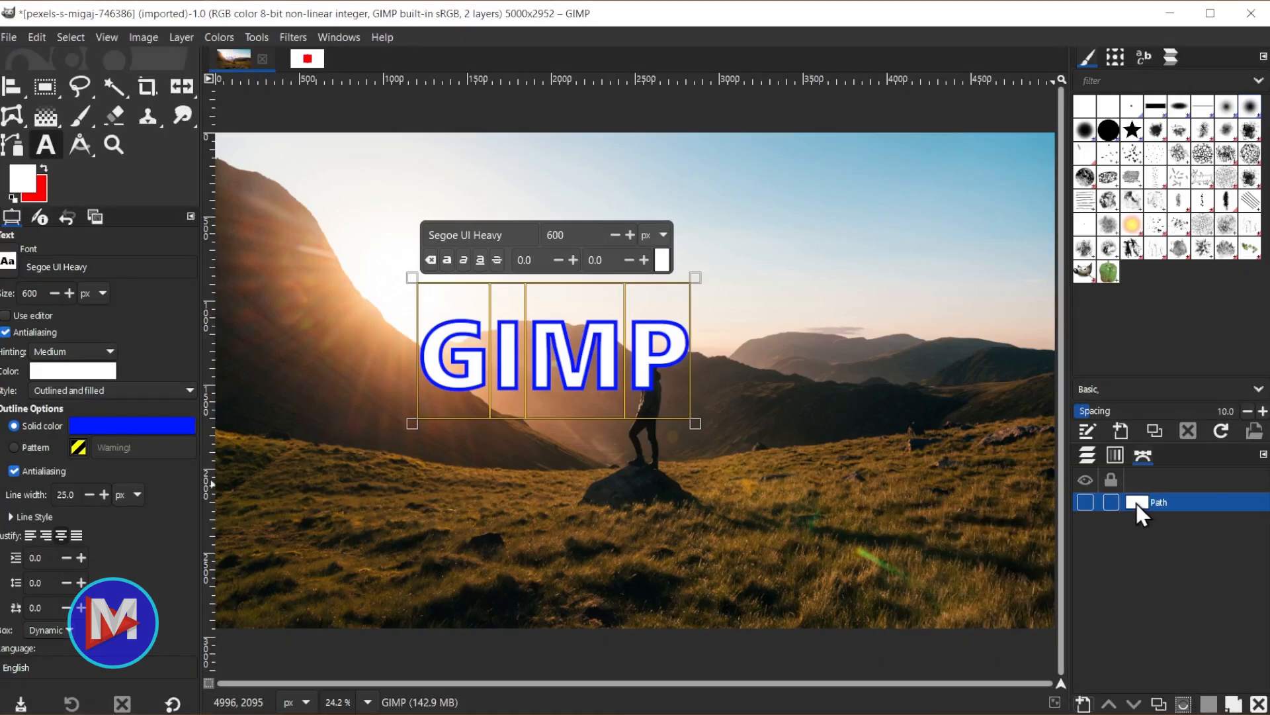
Open the stroke settings for the new path, examine the line style options, and return to the layer list without stroking
left_click(1233, 704)
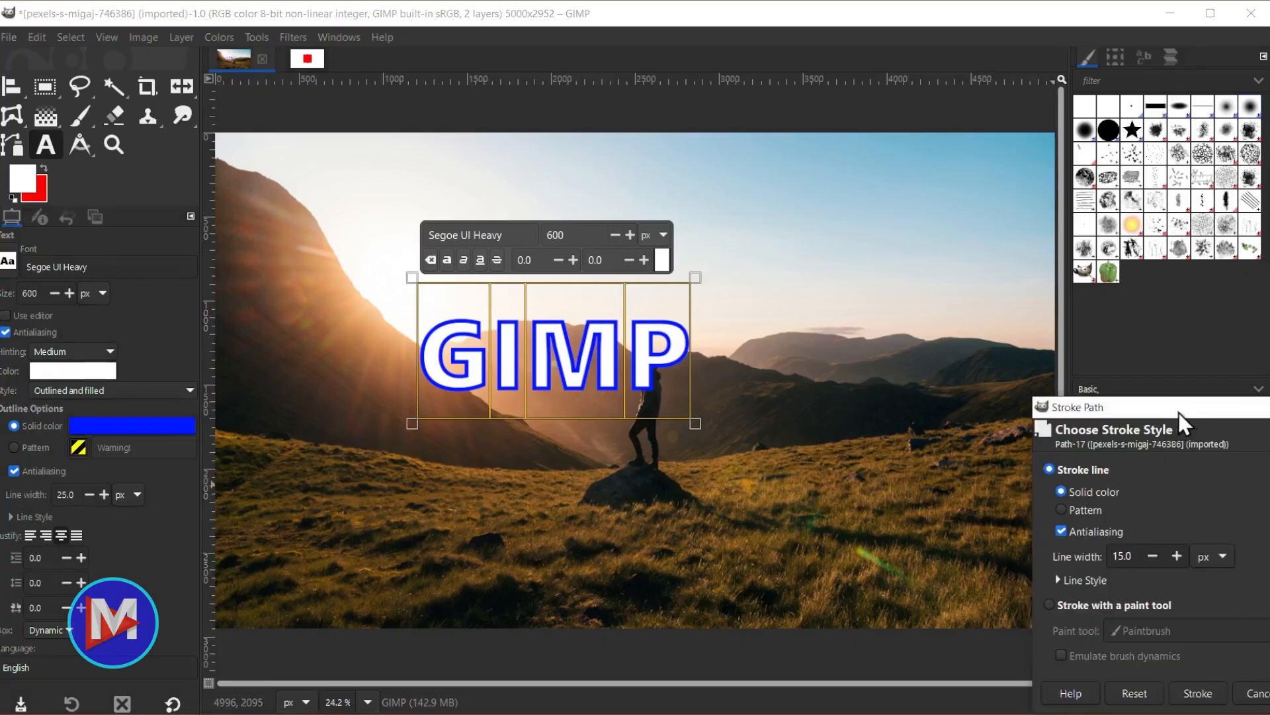
left_click_drag(1180, 412, 1011, 280)
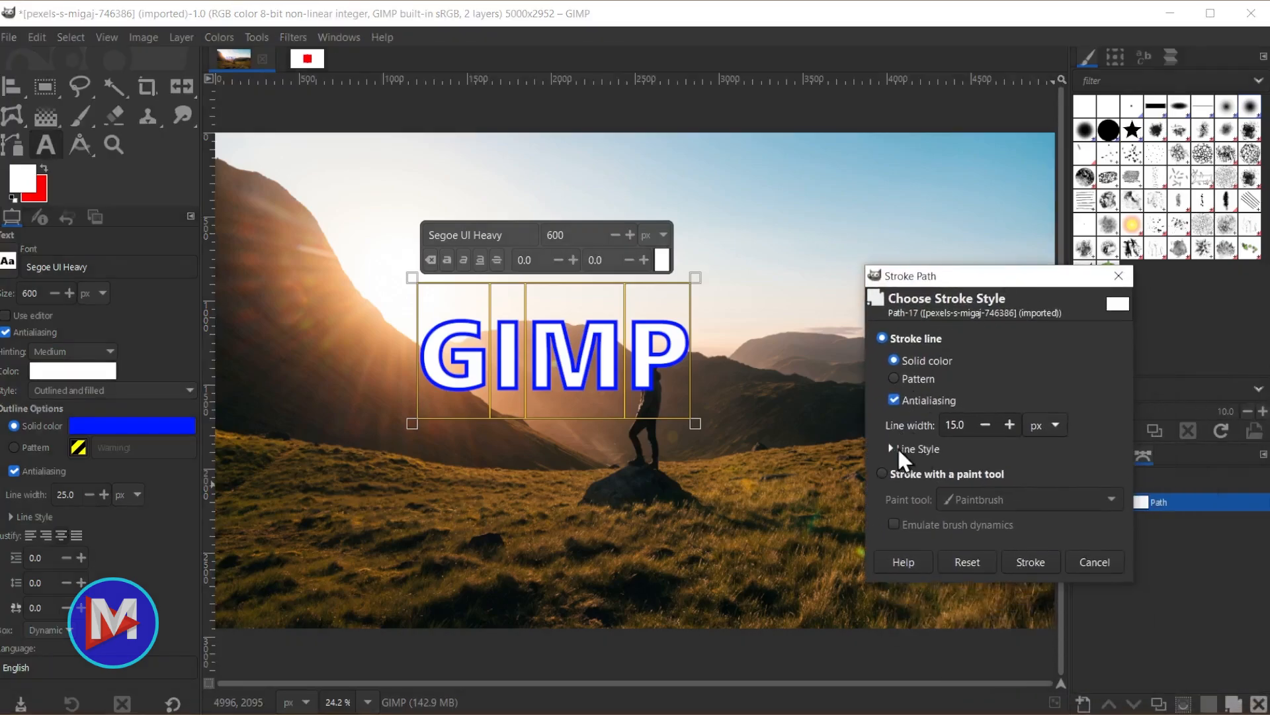
left_click(891, 449)
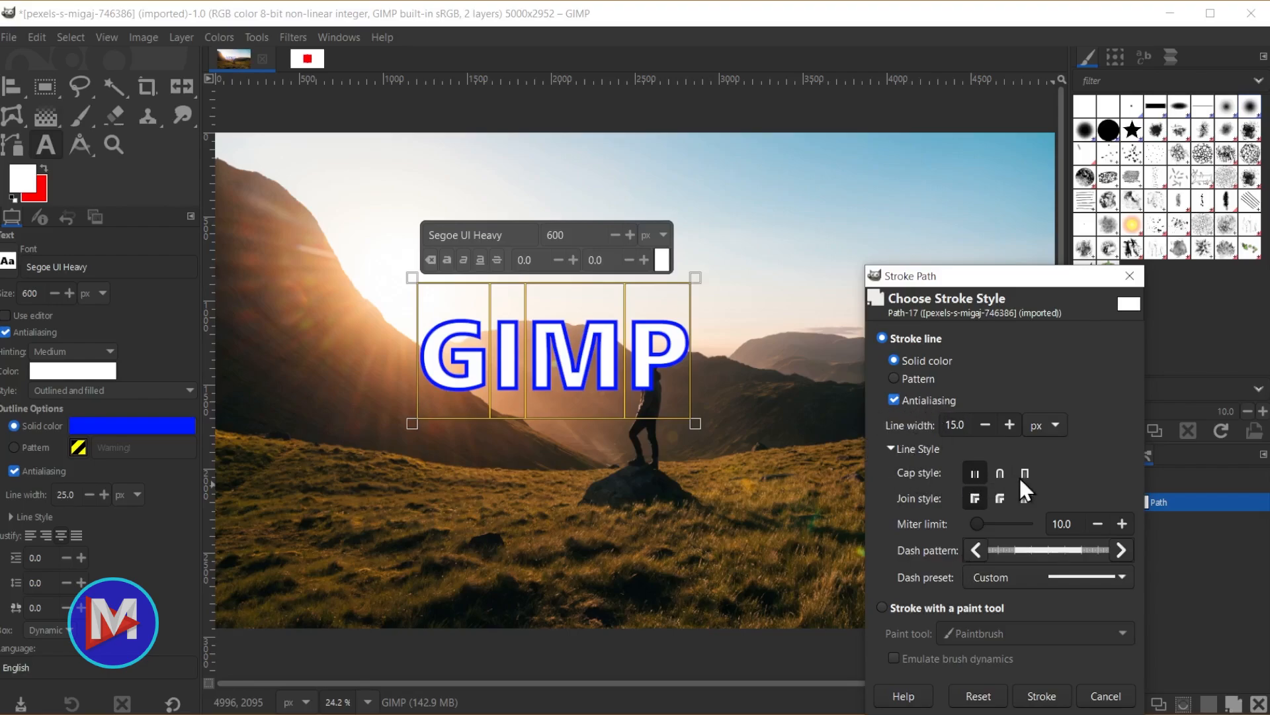
left_click(1130, 277)
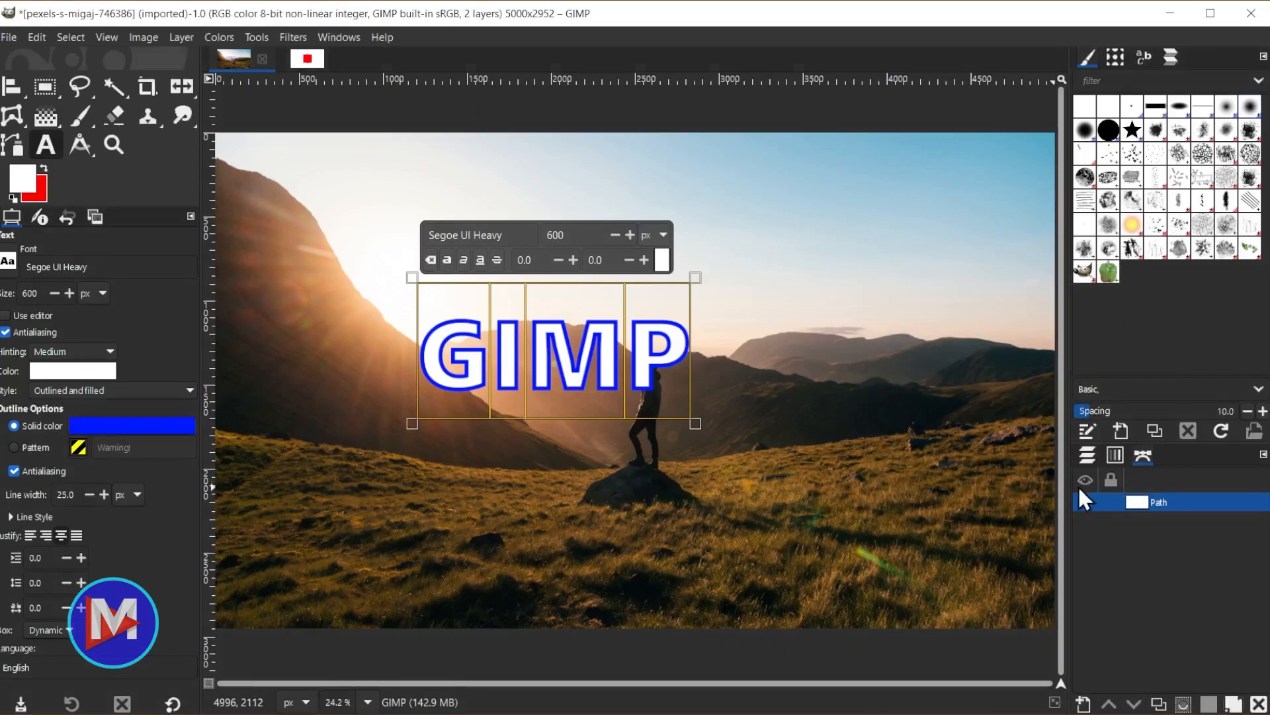
left_click(1088, 455)
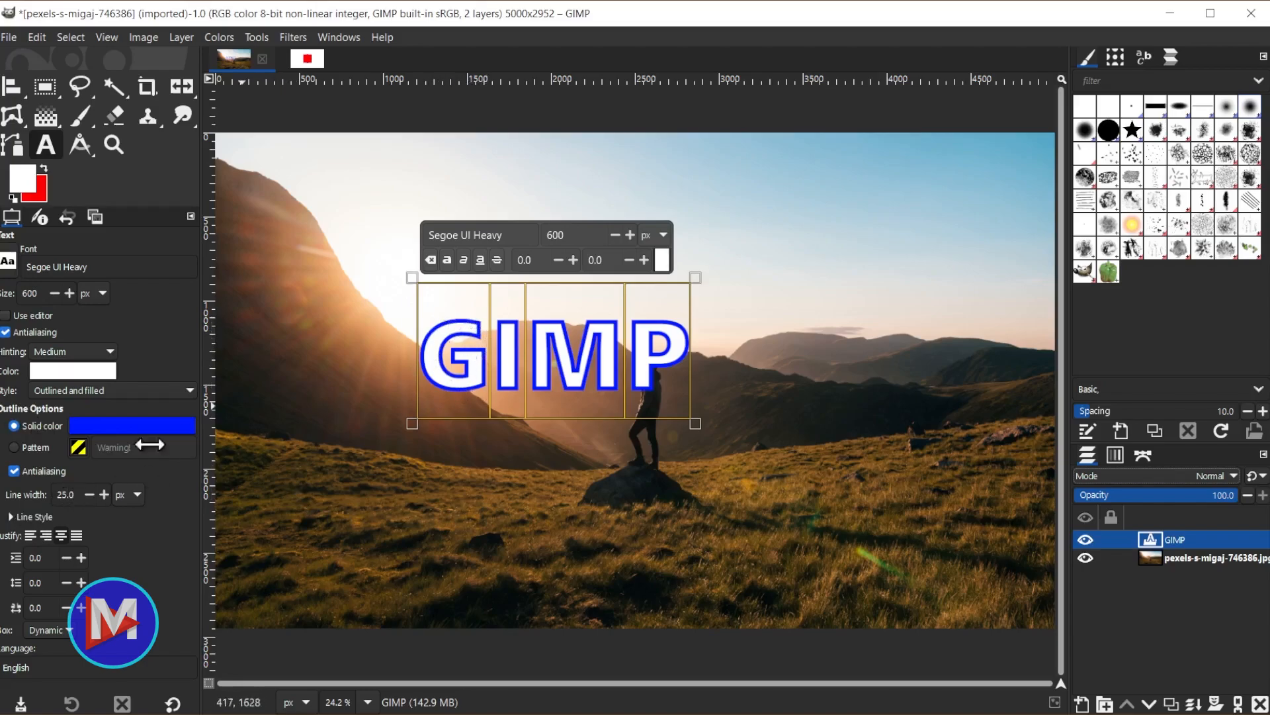
Try outline widths of 50 px and 10 px on the GIMP text, and restore the width to 25 px
double_click(47, 493)
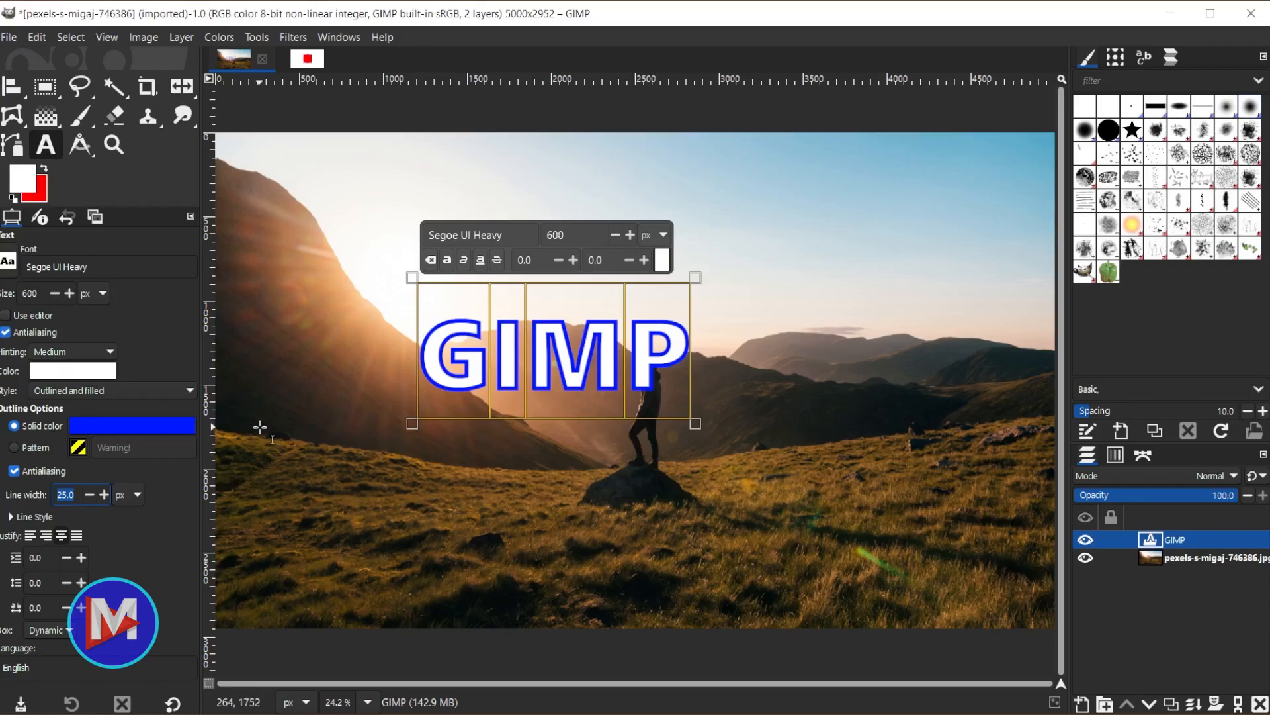
type("50.0")
key("Return")
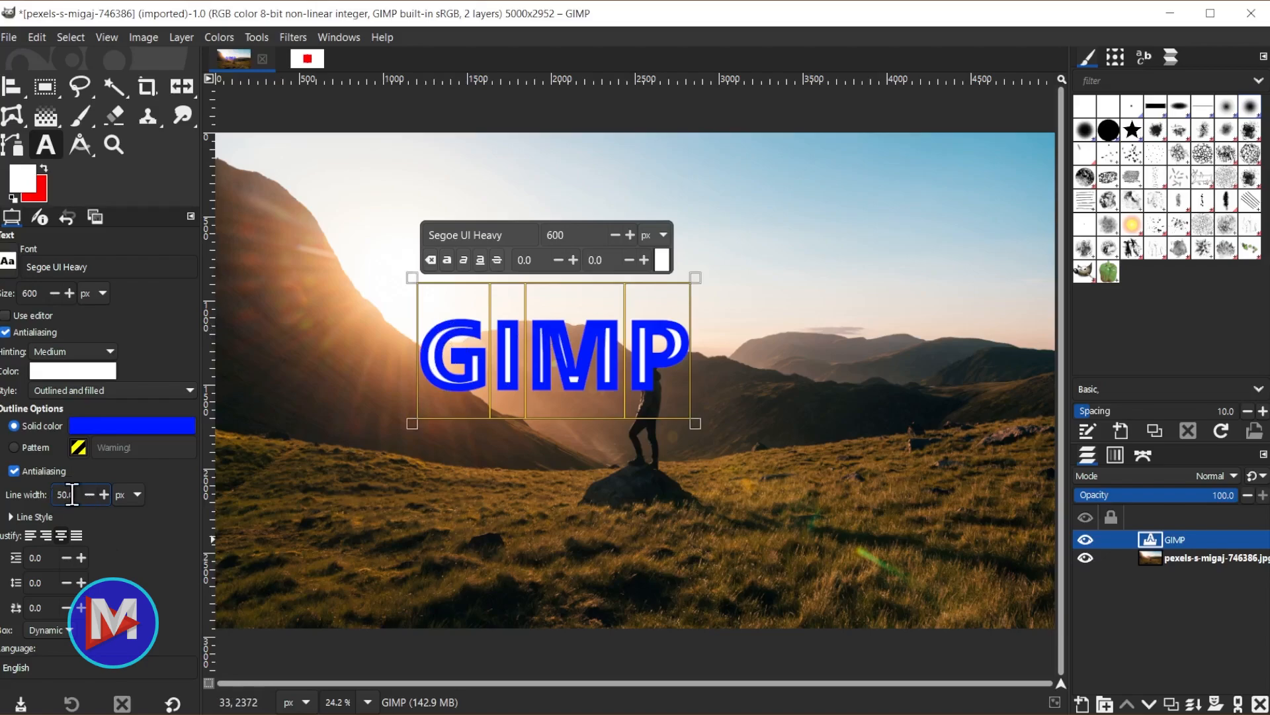
key("BackSpace")
key("BackSpace")
key("BackSpace")
key("BackSpace")
type("10")
key("Return")
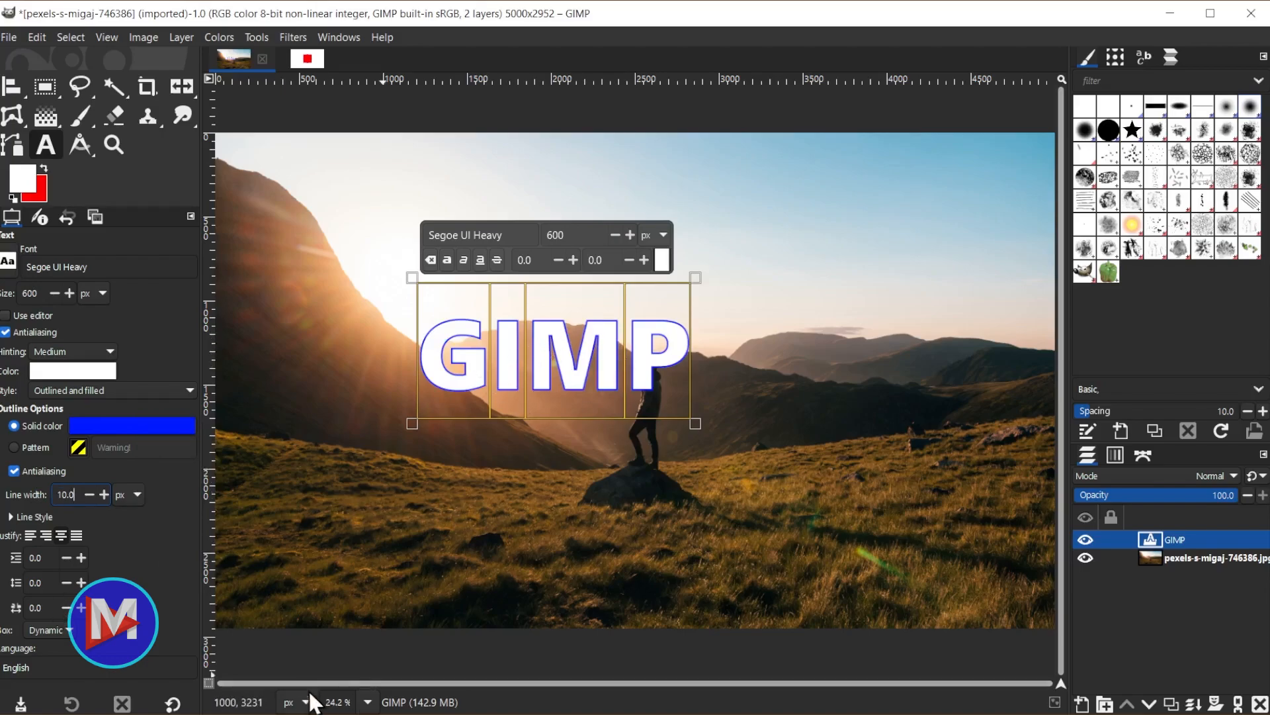
double_click(77, 488)
type("25.0")
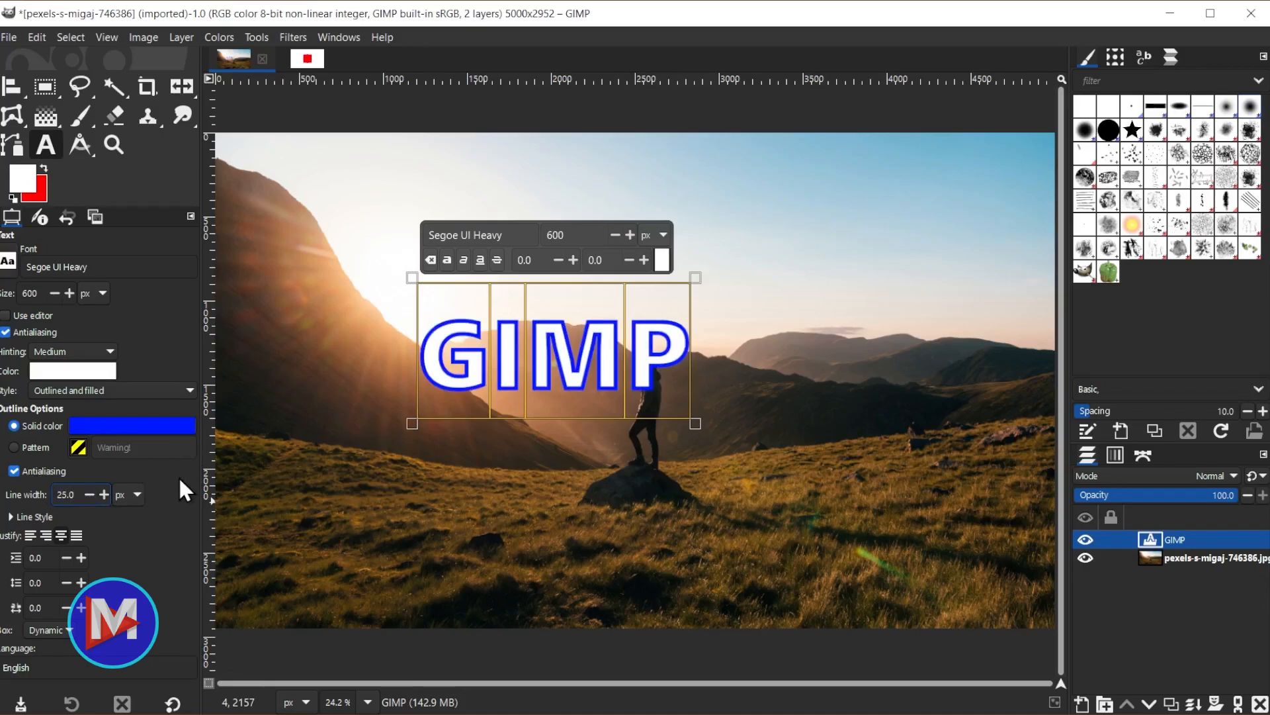
Expand the text outline's line style options and set the join style to rounded corners
left_click(10, 517)
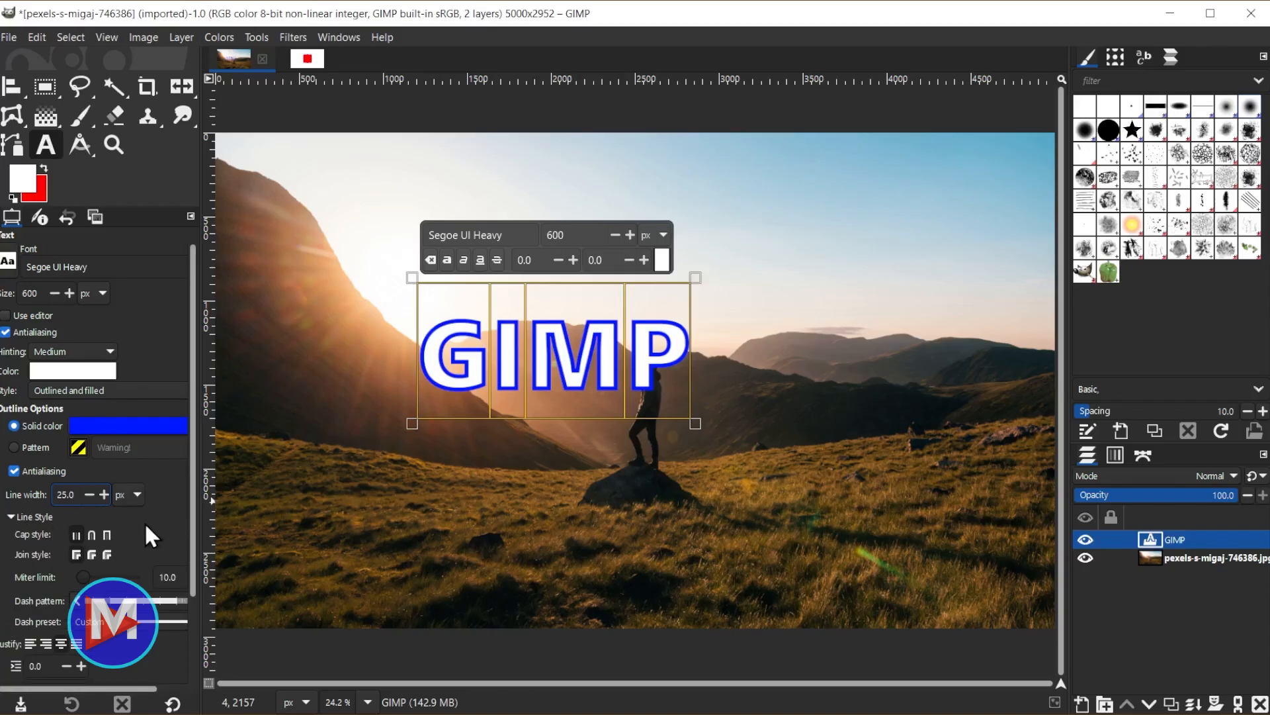
scroll(145, 521, "down", 2)
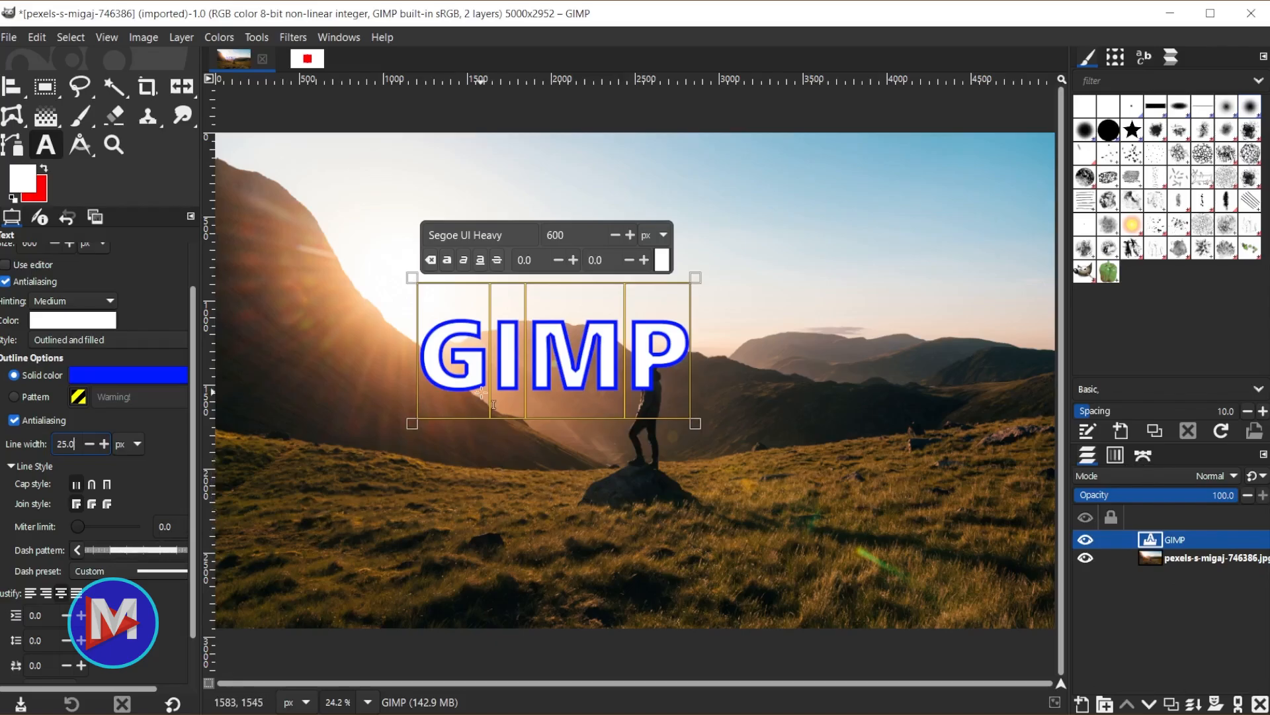
scroll(481, 393, "up", 8)
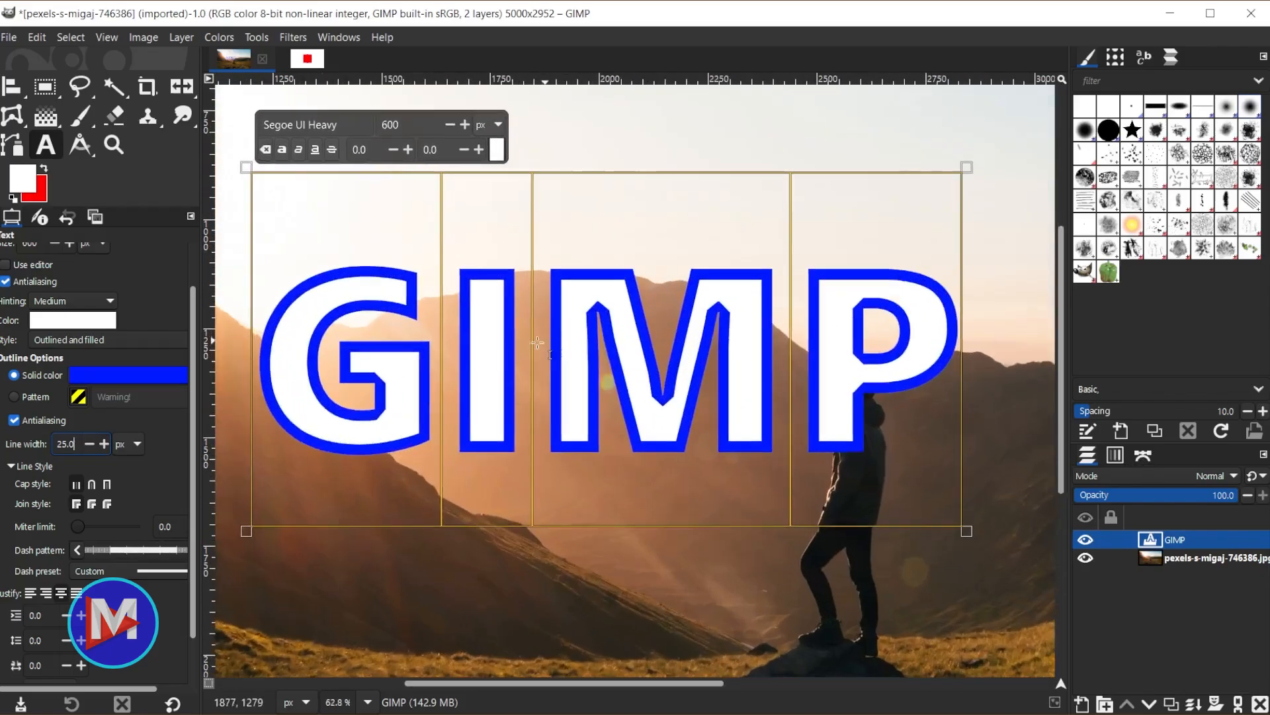
scroll(437, 351, "up", 1)
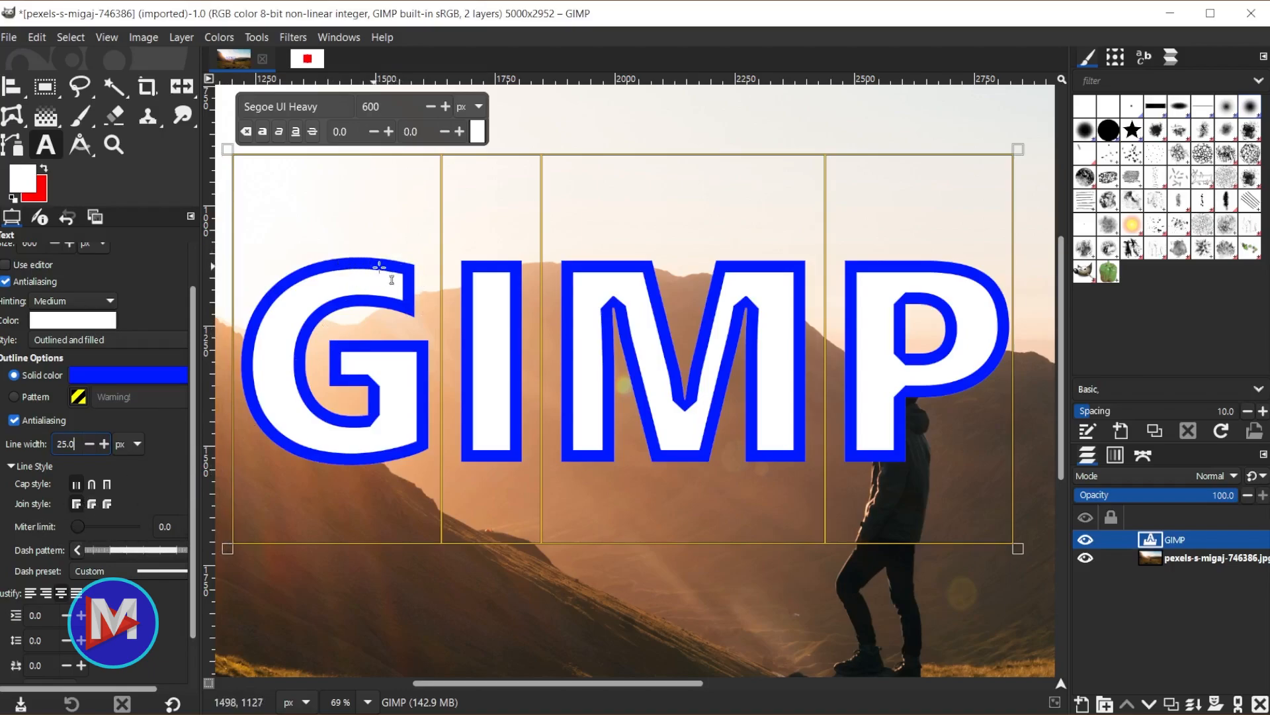
left_click(91, 503)
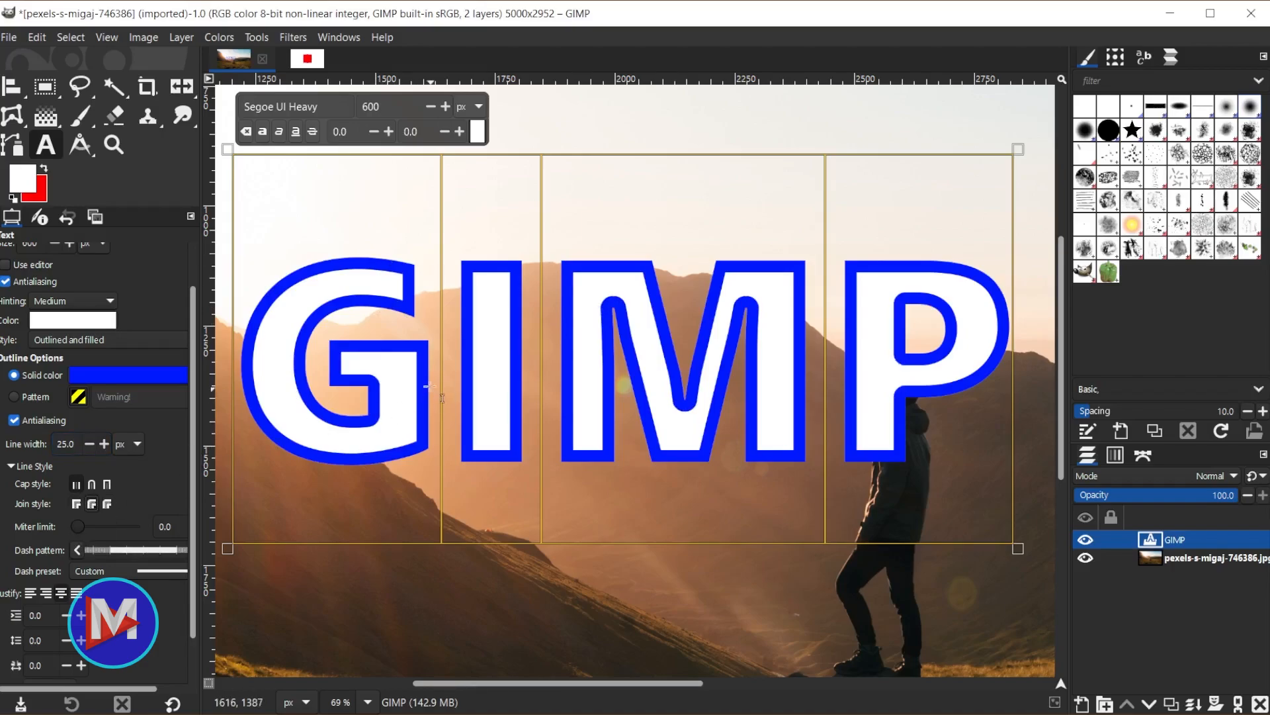
Try the bevel and rounded join styles on the GIMP text outline, ending with the miter join
left_click(107, 504)
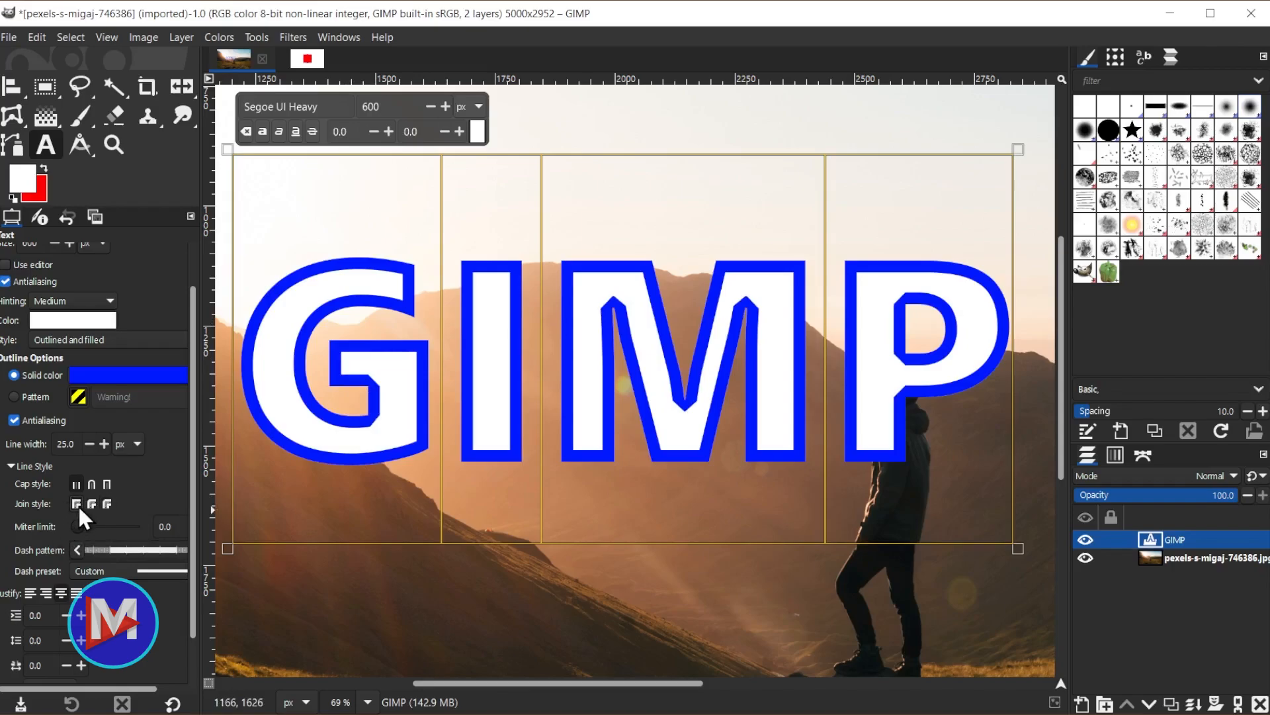
left_click(92, 504)
left_click(75, 503)
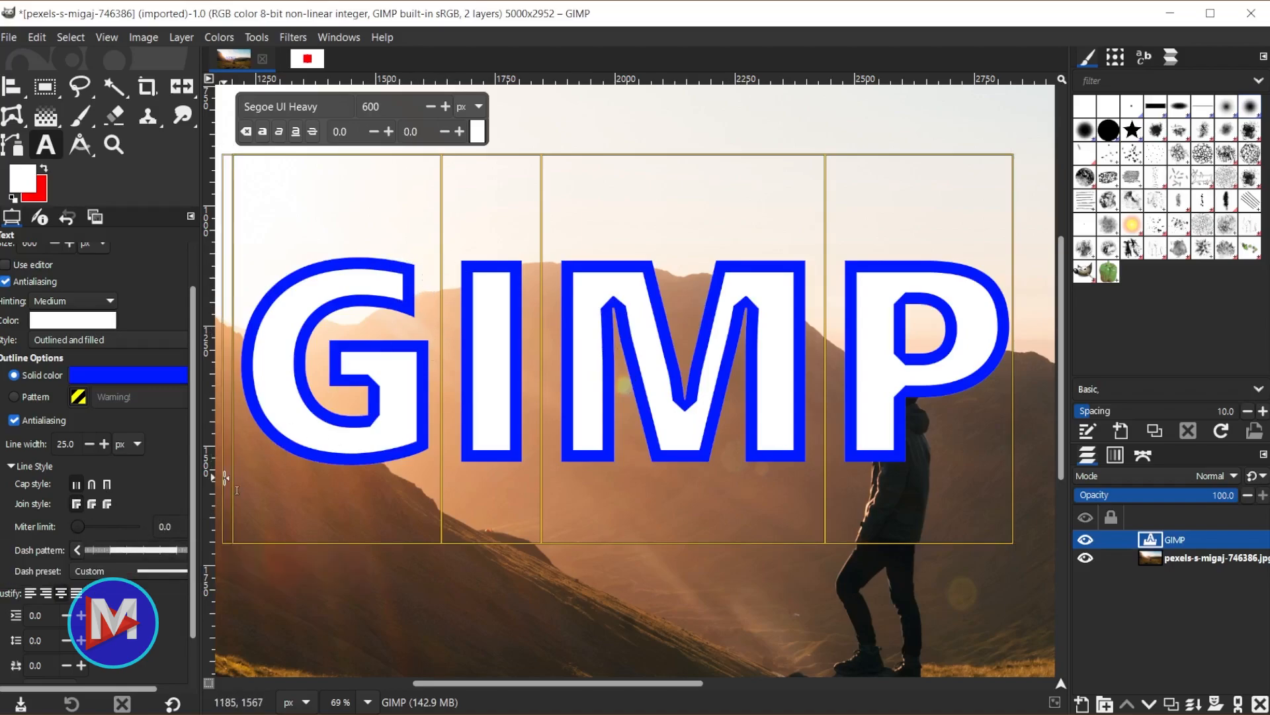
Try a miter limit of 47.1 with the miter, rounded and bevel joins, and return the limit to 0 with the bevel join selected
left_click_drag(77, 526, 105, 530)
left_click(77, 503)
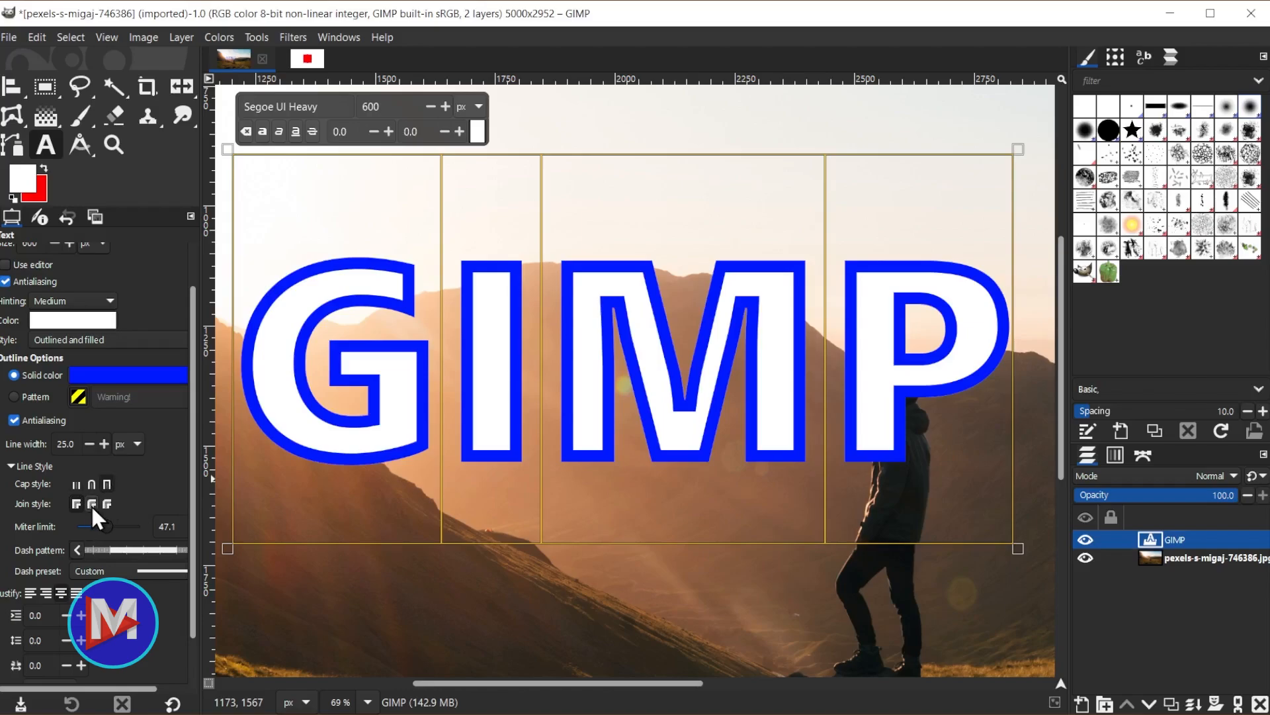
left_click(91, 502)
left_click(108, 505)
left_click_drag(105, 522, 60, 522)
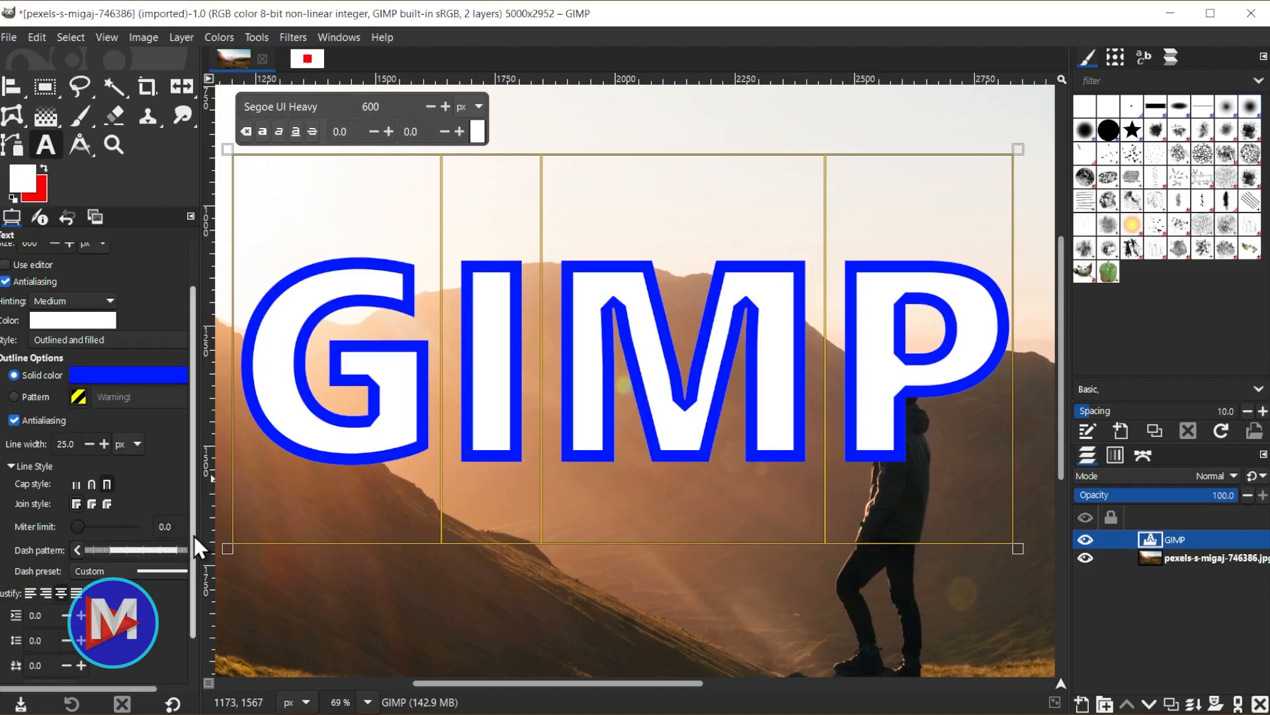
Add a gap to the outline's custom dash pattern and replace the pattern with the Line dash preset
left_click_drag(193, 535, 192, 544)
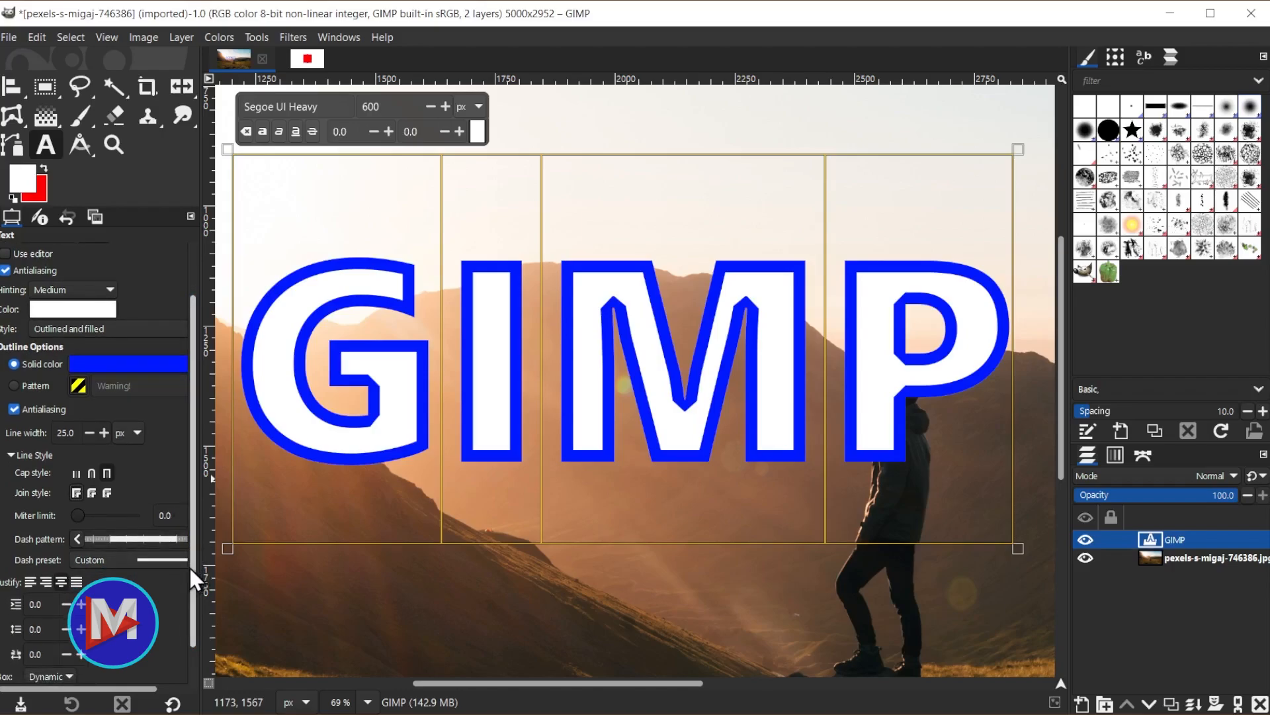
scroll(193, 565, "down", 1)
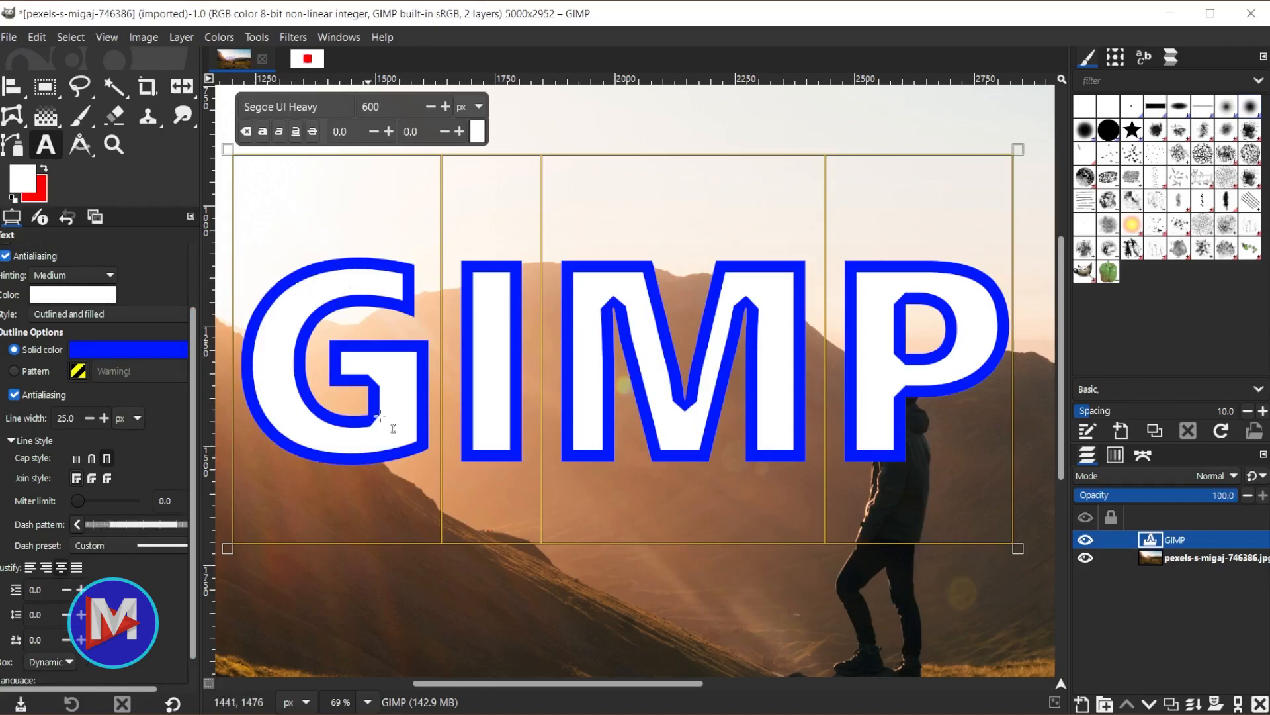
left_click_drag(98, 523, 112, 522)
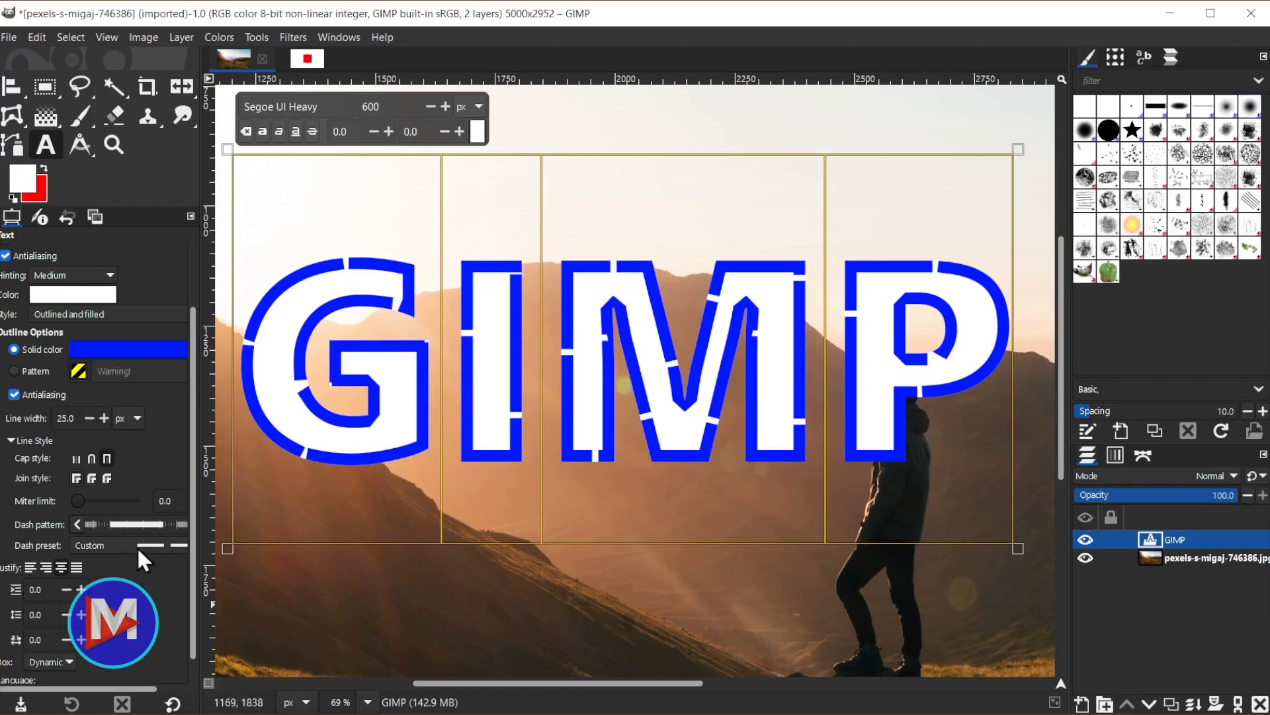
left_click(116, 545)
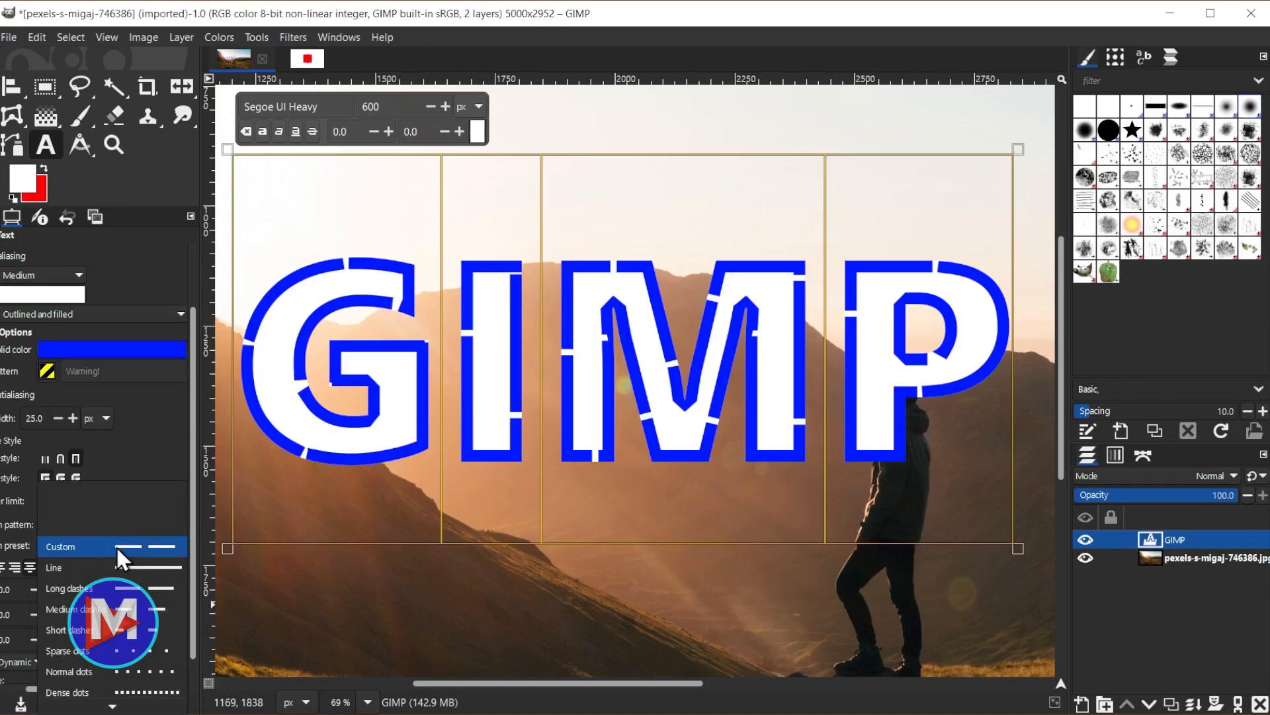
left_click(118, 570)
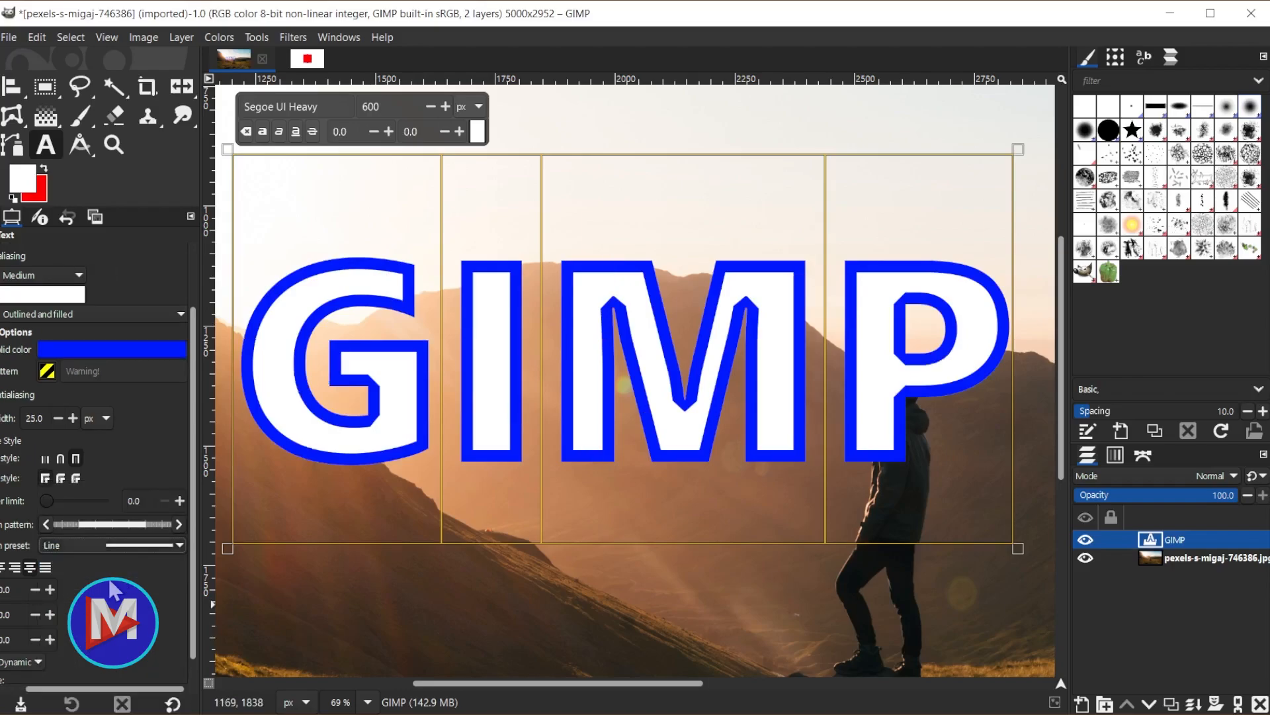
Try the Medium dashes, Dense dots and Stipples presets on the text outline, and restore the Line preset
left_click(140, 544)
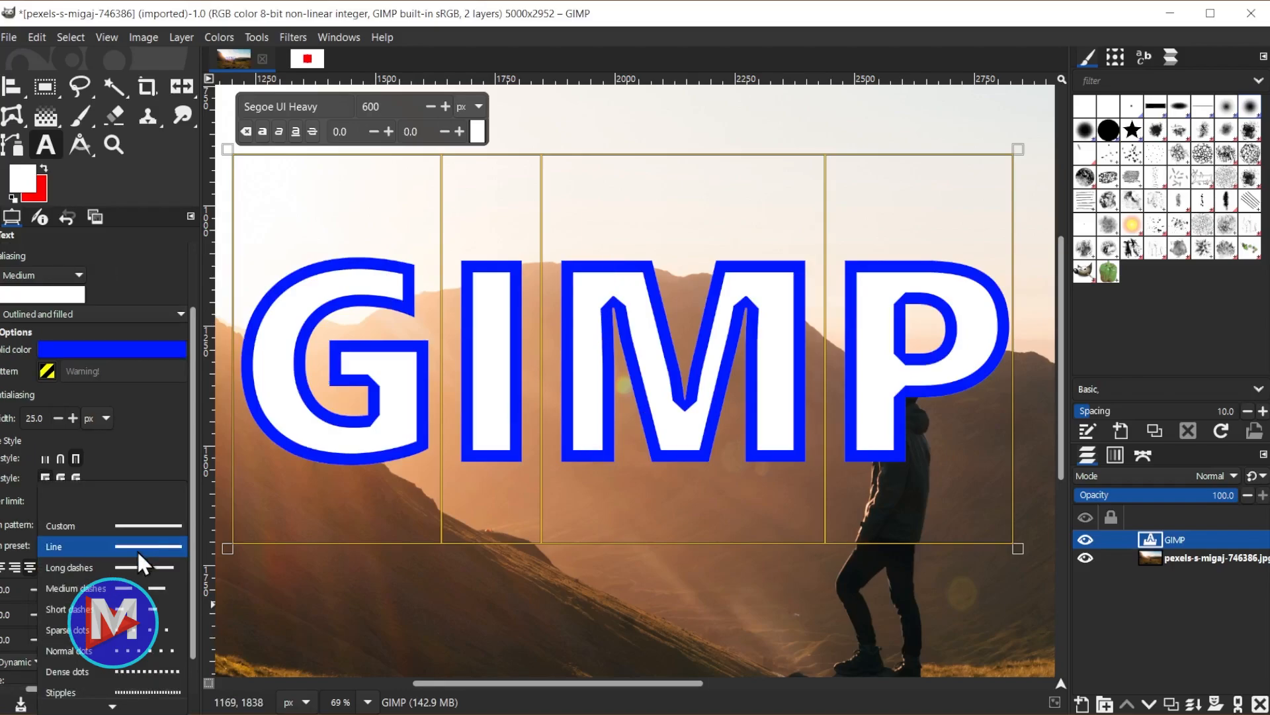
left_click(126, 587)
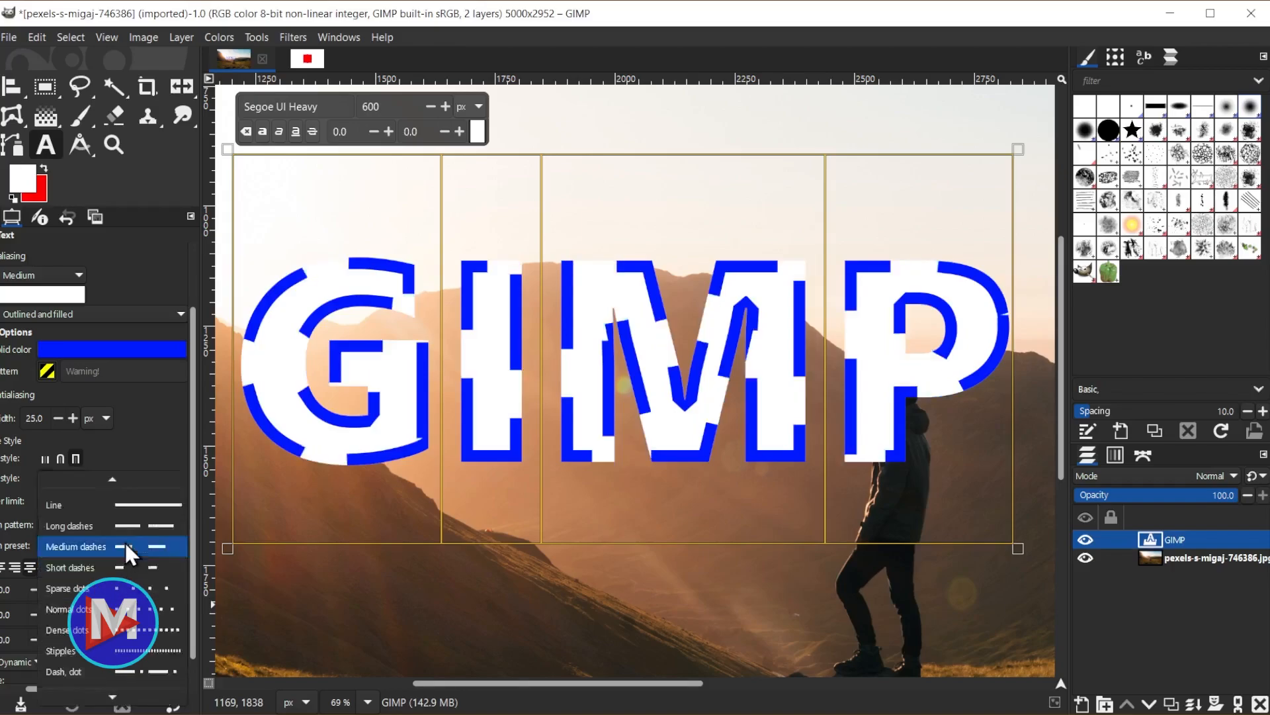
left_click(124, 542)
left_click(144, 630)
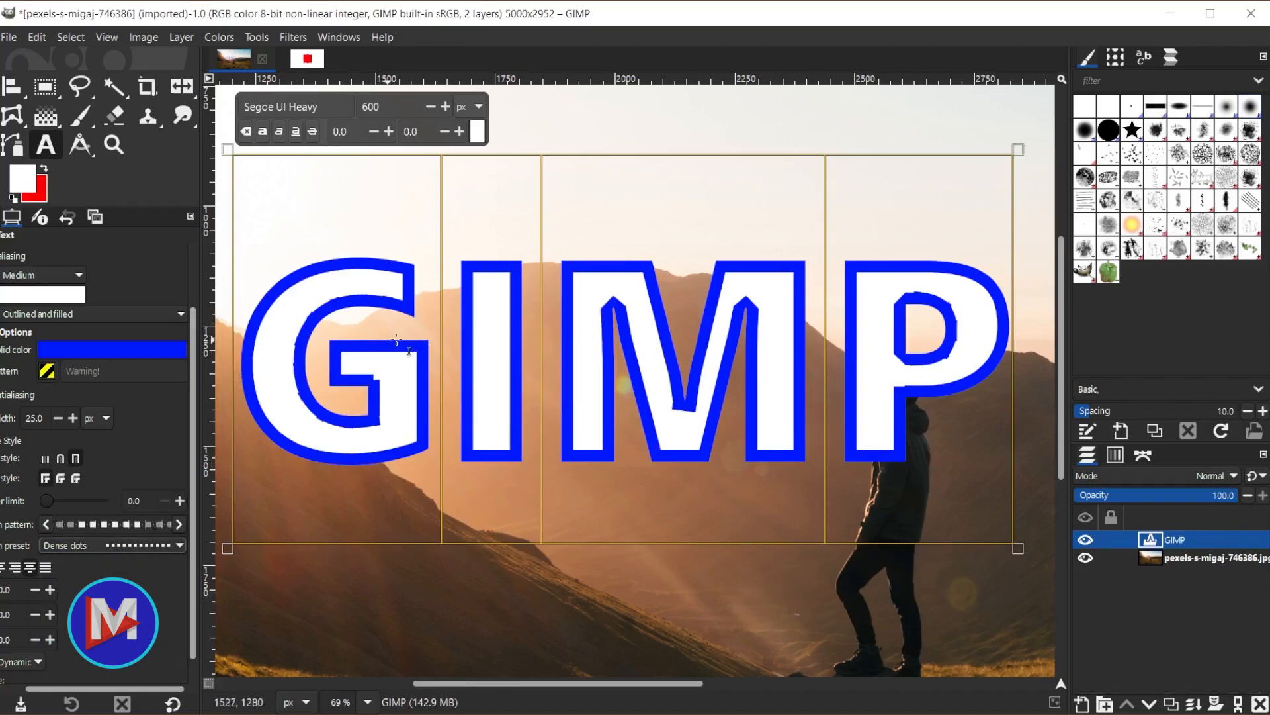
left_click(164, 544)
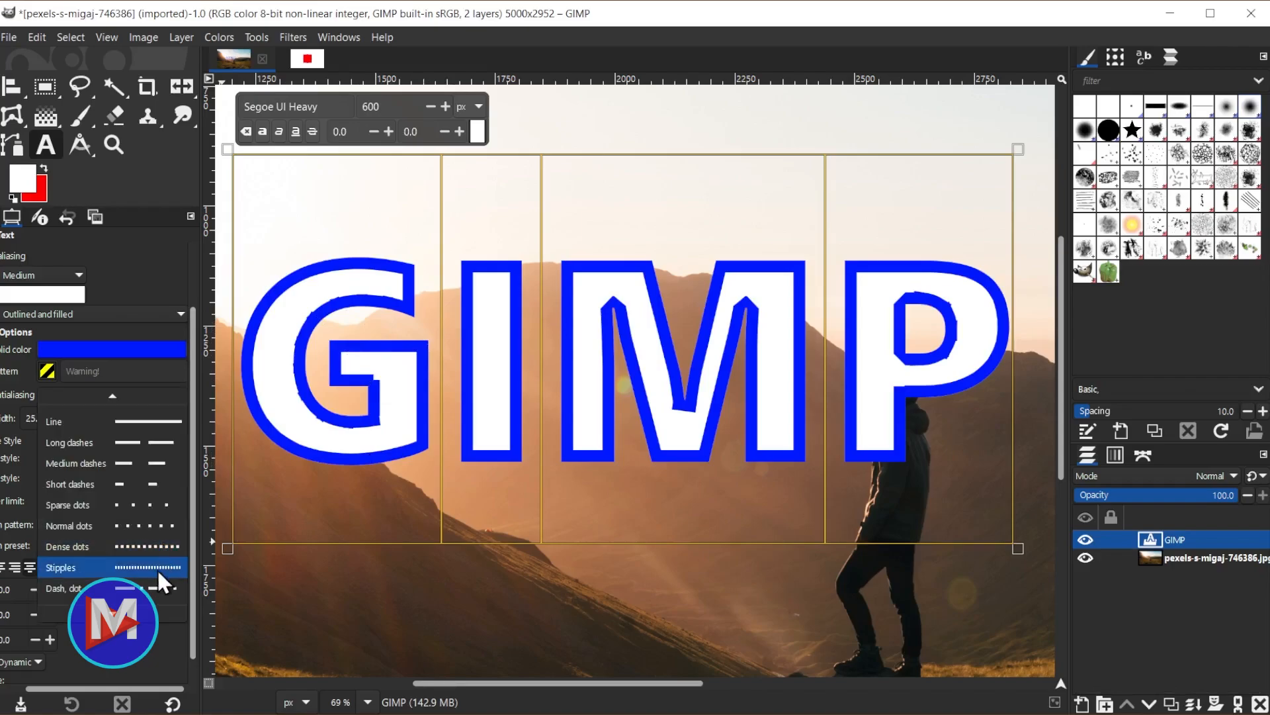
left_click(157, 569)
left_click(152, 541)
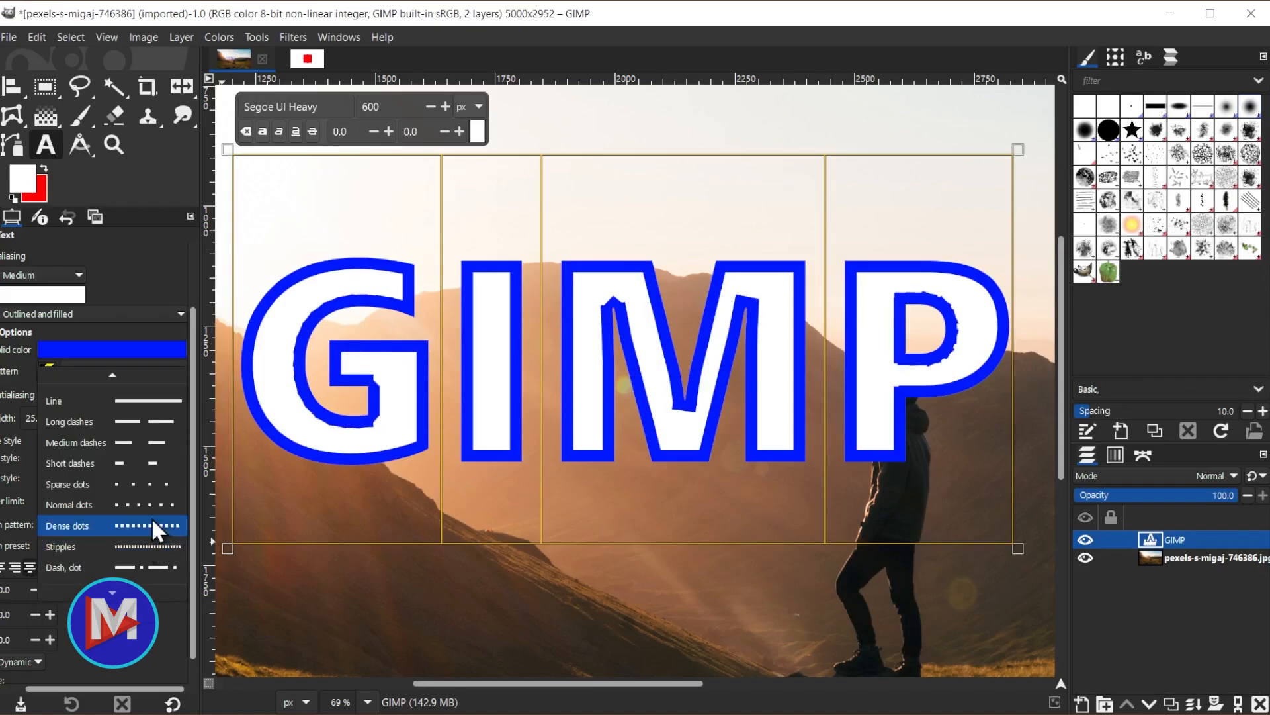
left_click(106, 401)
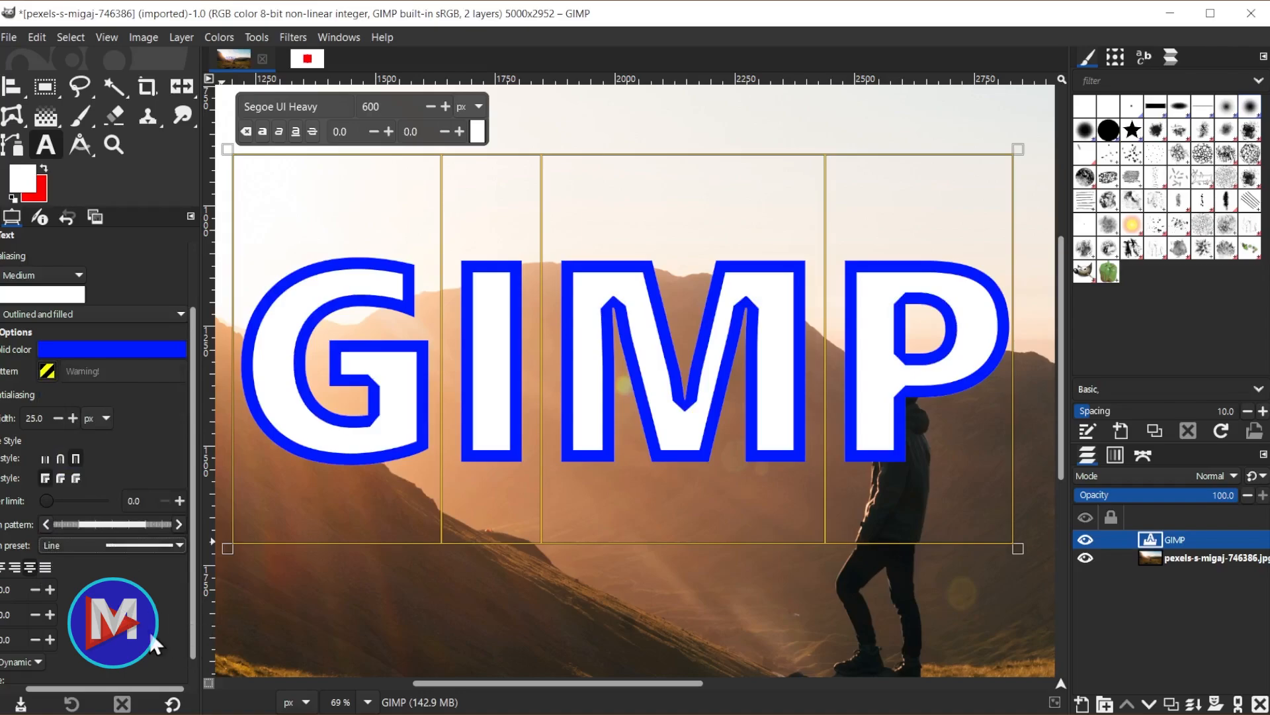
Try the rounded join style on the text outline and switch it to the miter join
left_click(58, 474)
left_click(49, 474)
left_click_drag(151, 689, 94, 685)
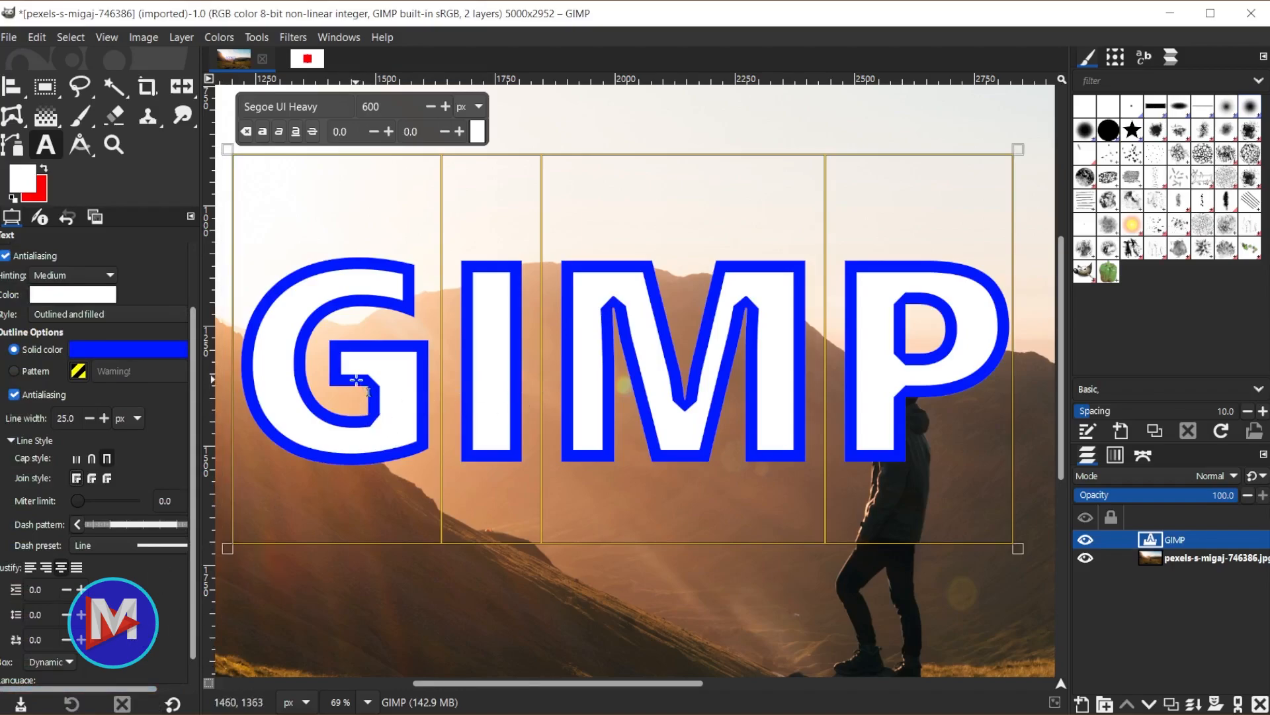
Delete the GIMP text layer and fit the whole landscape photo in the window
left_click_drag(196, 598, 182, 652)
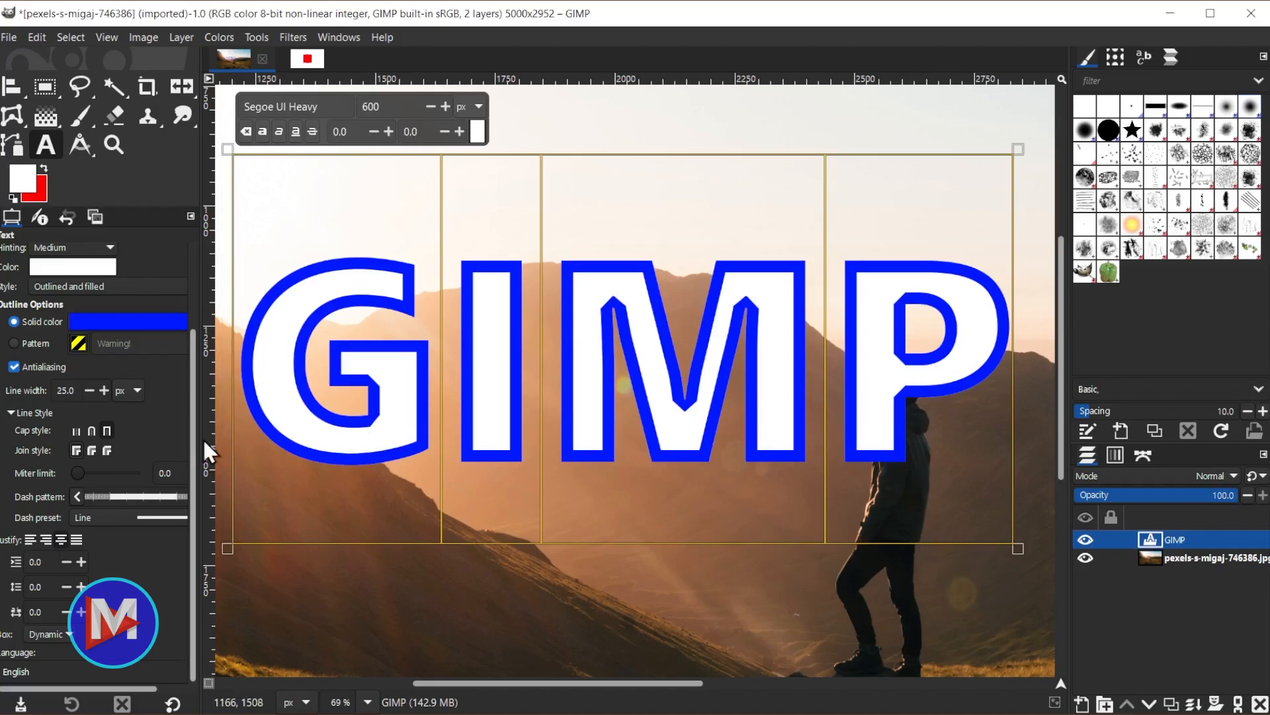
left_click_drag(193, 442, 201, 300)
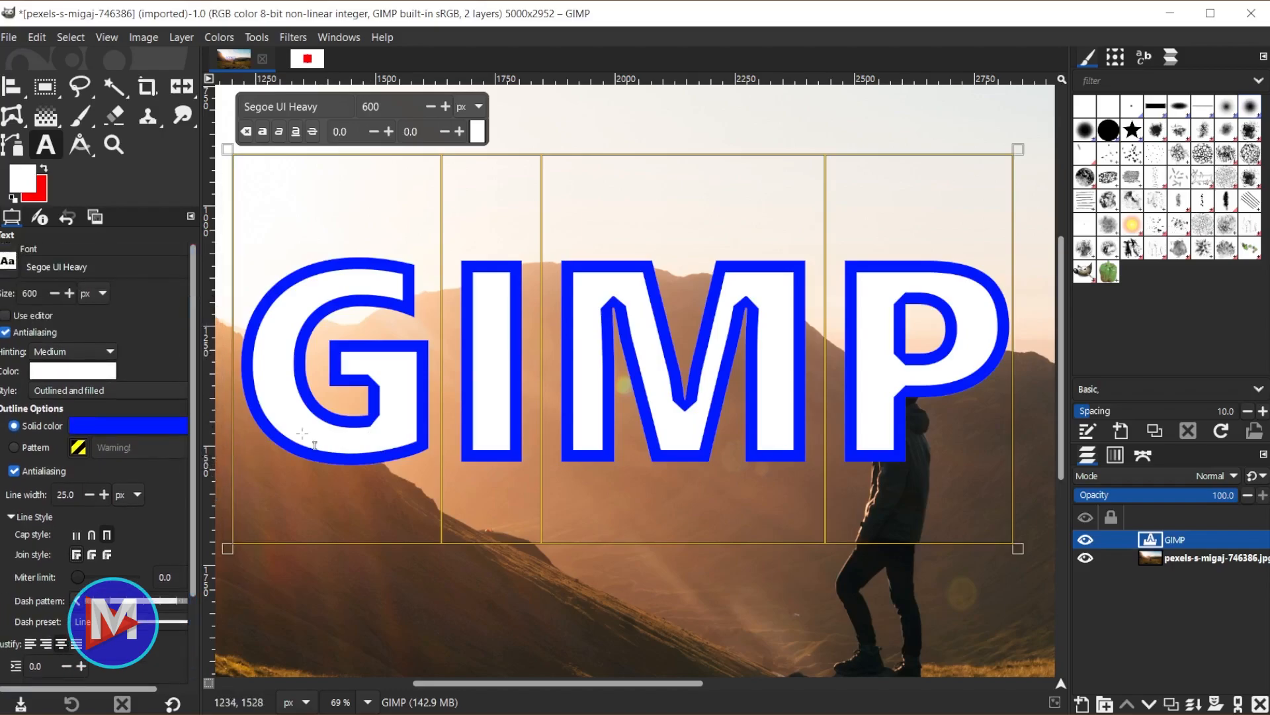
scroll(399, 500, "down", 5)
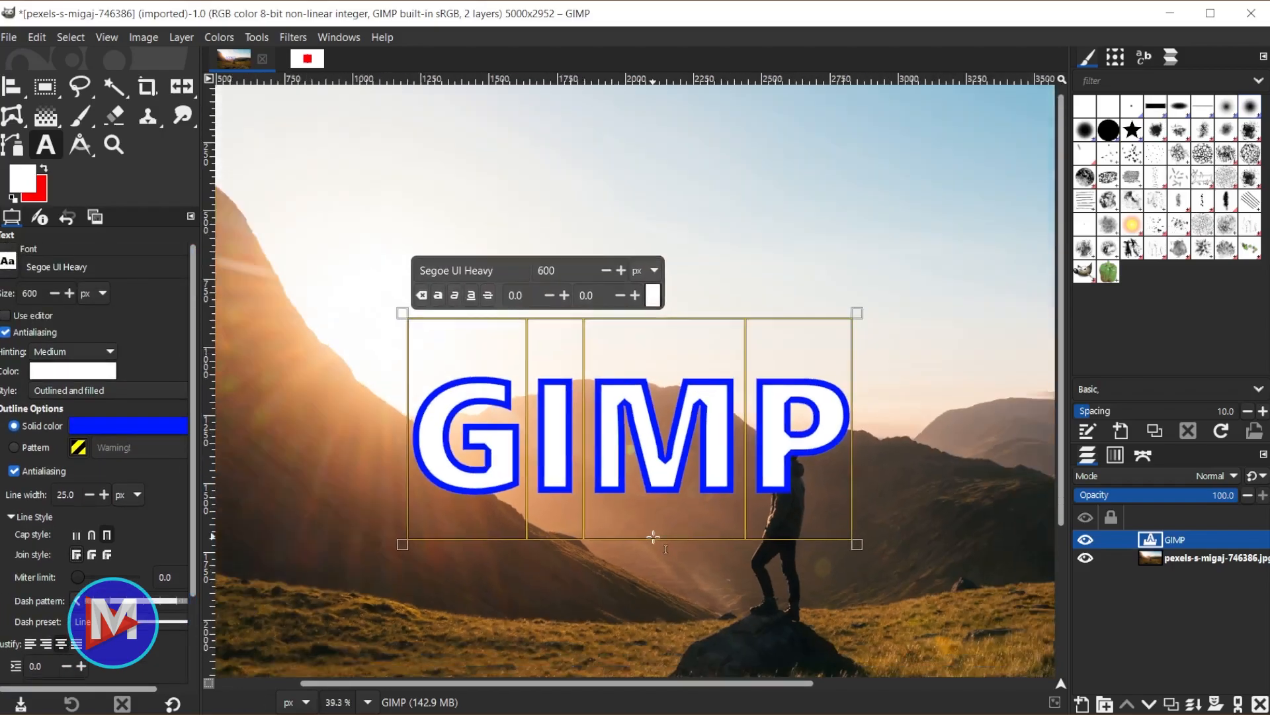
scroll(713, 545, "down", 3)
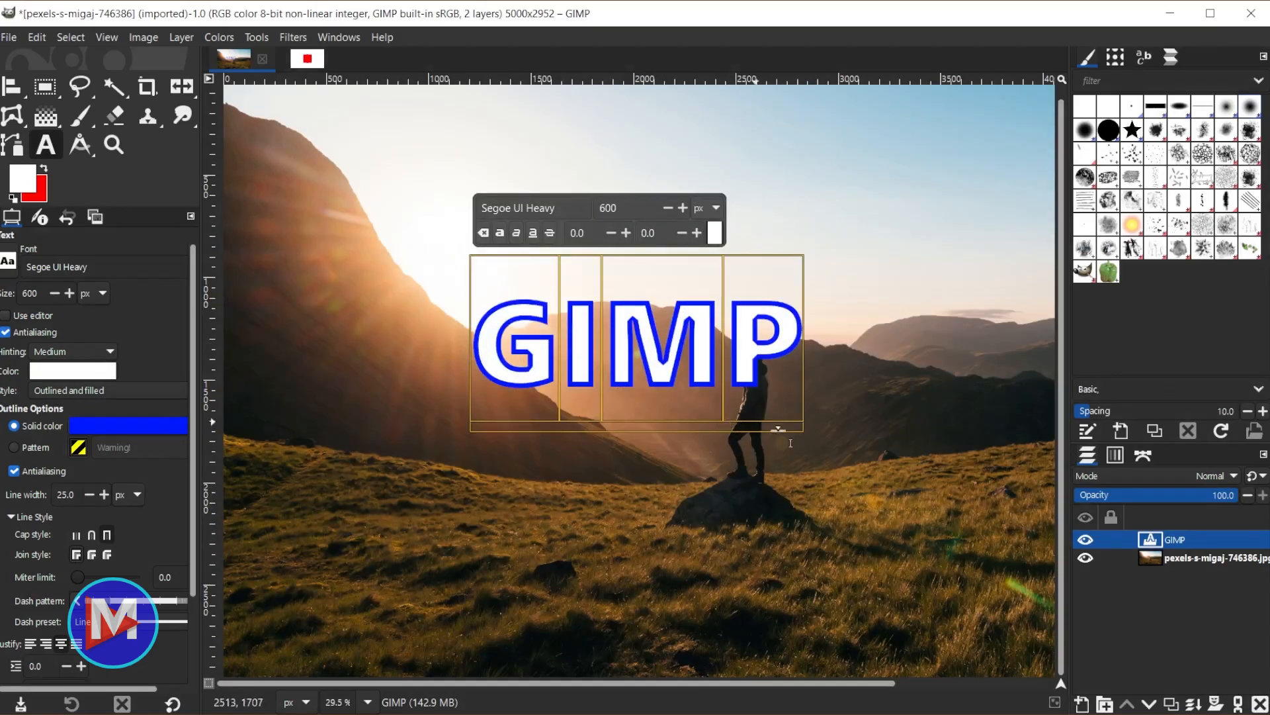
left_click(1261, 704)
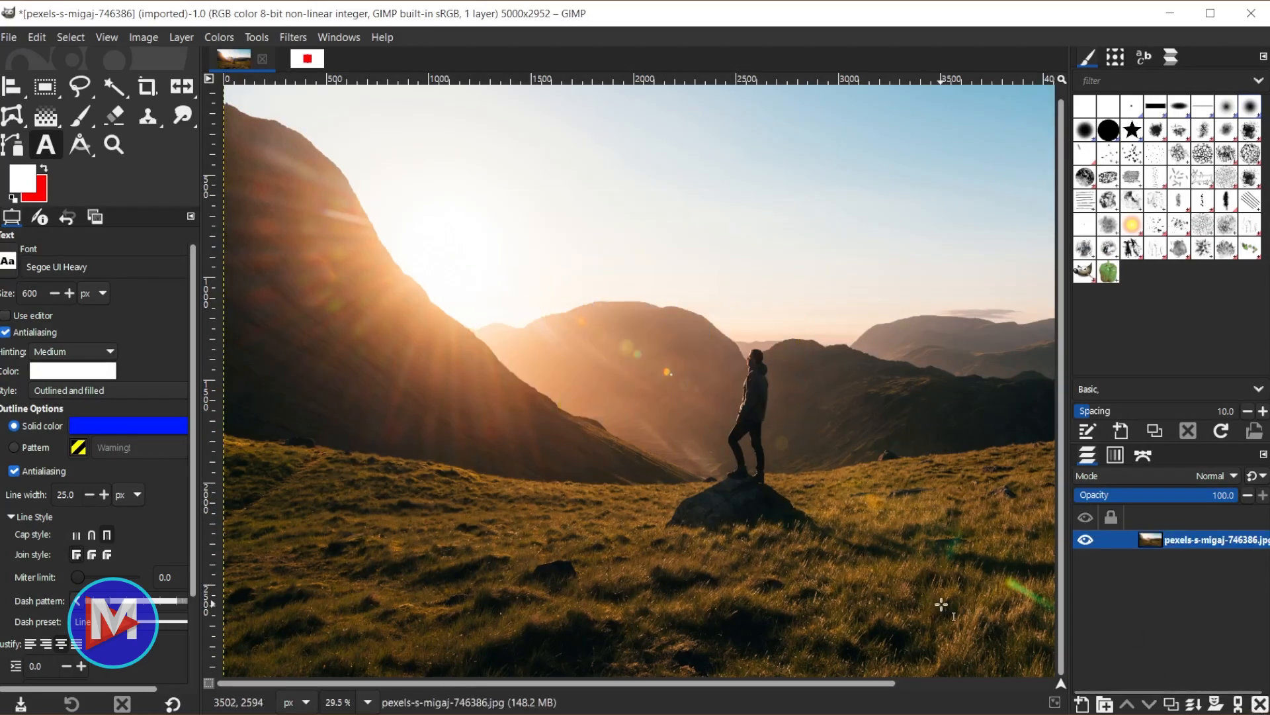
scroll(866, 599, "down", 1)
scroll(865, 598, "down", 1)
left_click_drag(896, 609, 781, 551)
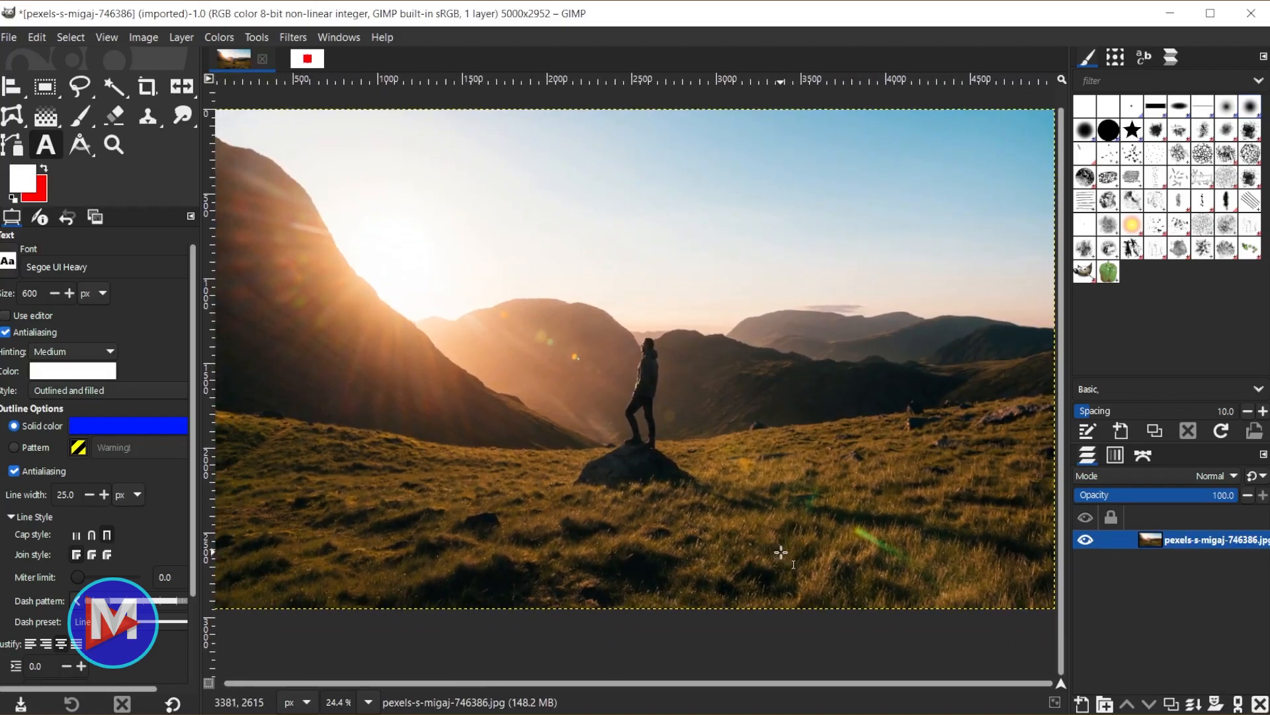
key("ctrl+shift+j")
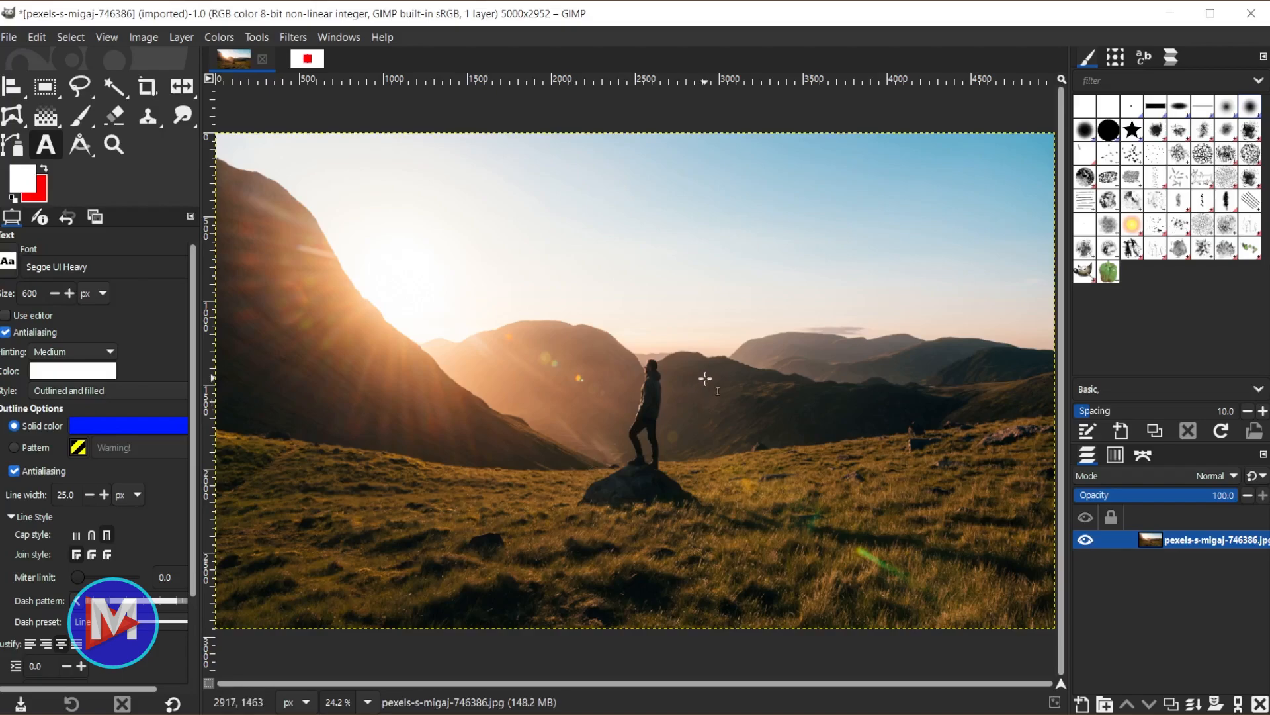
Try scaling the photo layer down to about 2414 × 1425 px with the Scale tool, and cancel the transform
key("shift+s")
left_click(402, 159)
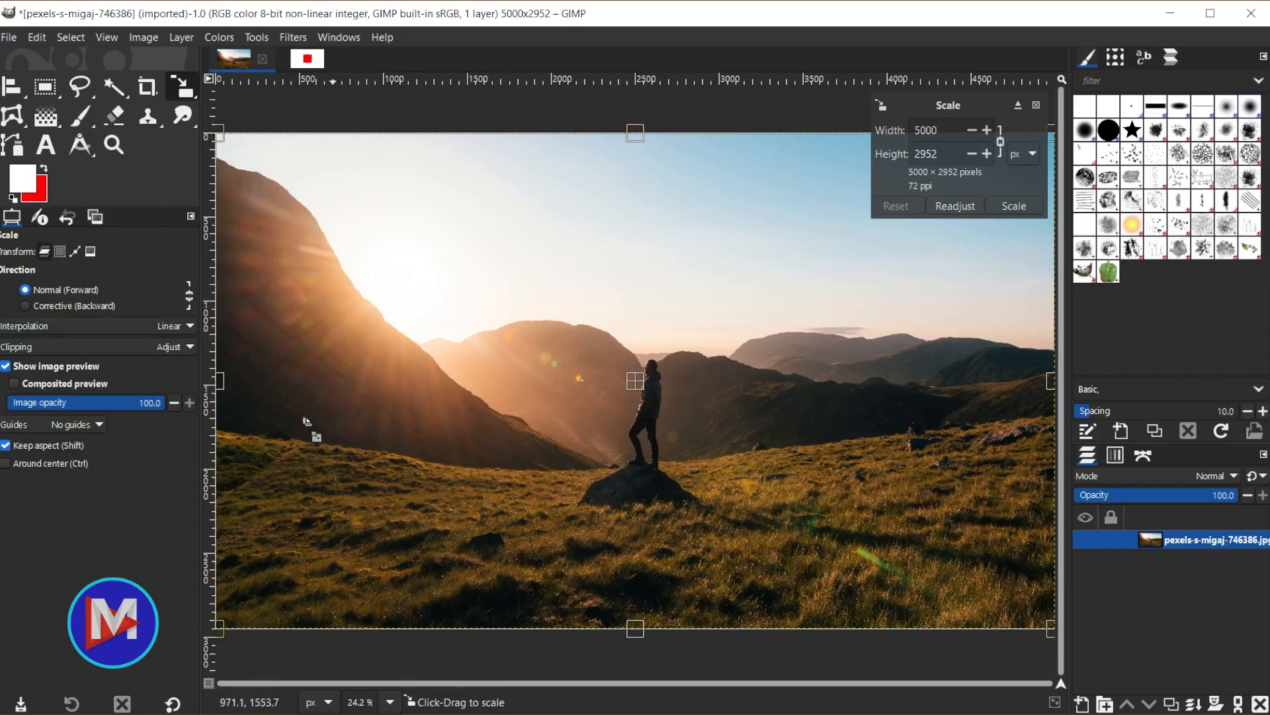
left_click_drag(220, 627, 350, 604)
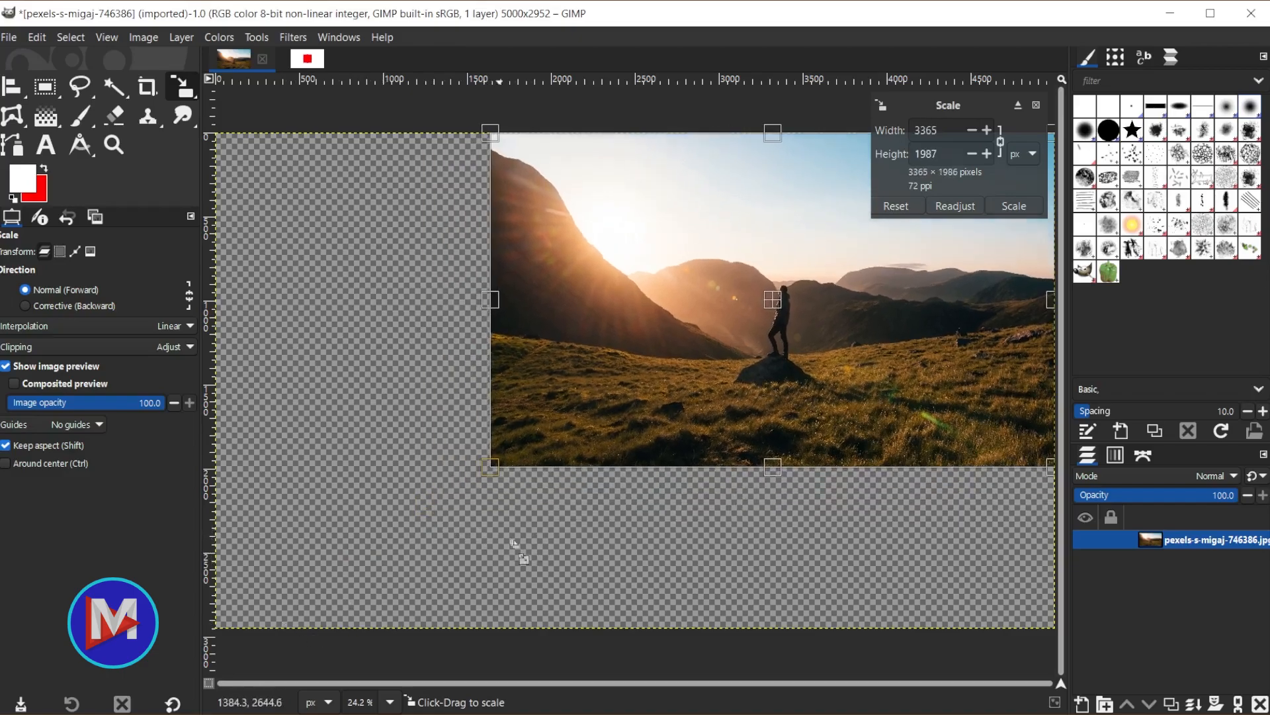
left_click_drag(777, 469, 774, 372)
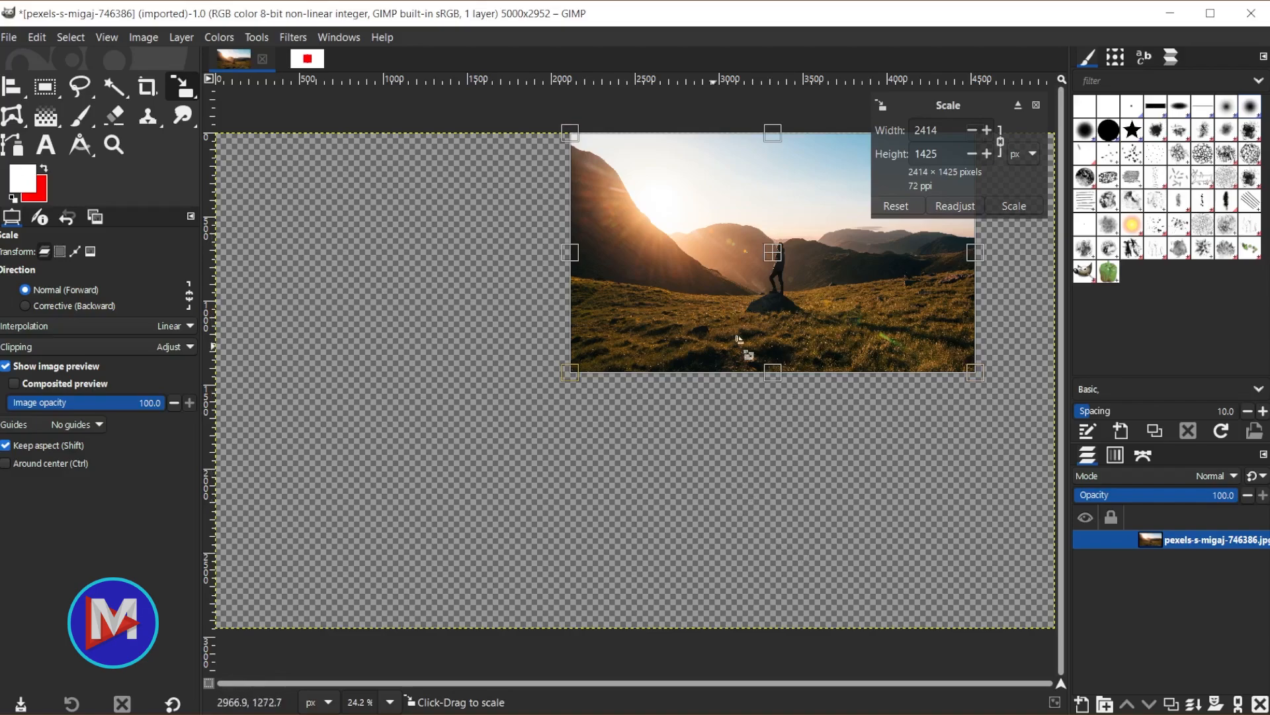
key("Escape")
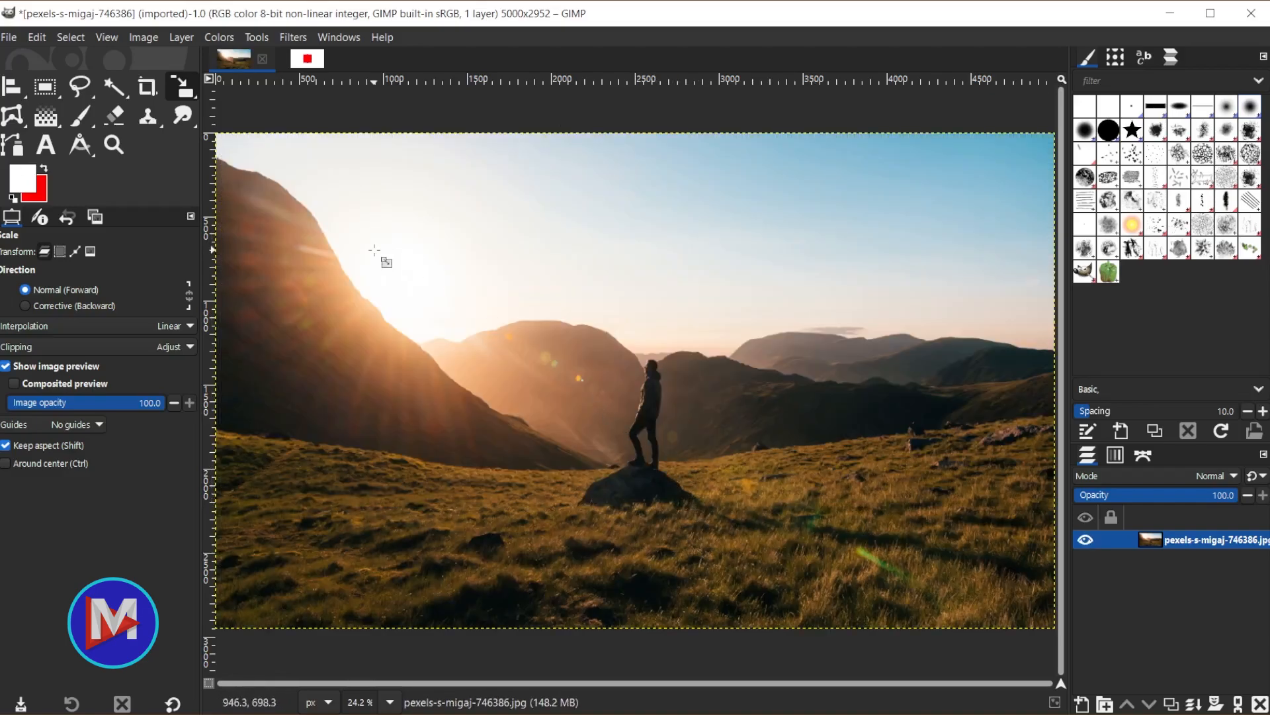
Try a perspective transform that pulls the photo's upper-left and lower-right corners inward, and cancel it
left_click(180, 81)
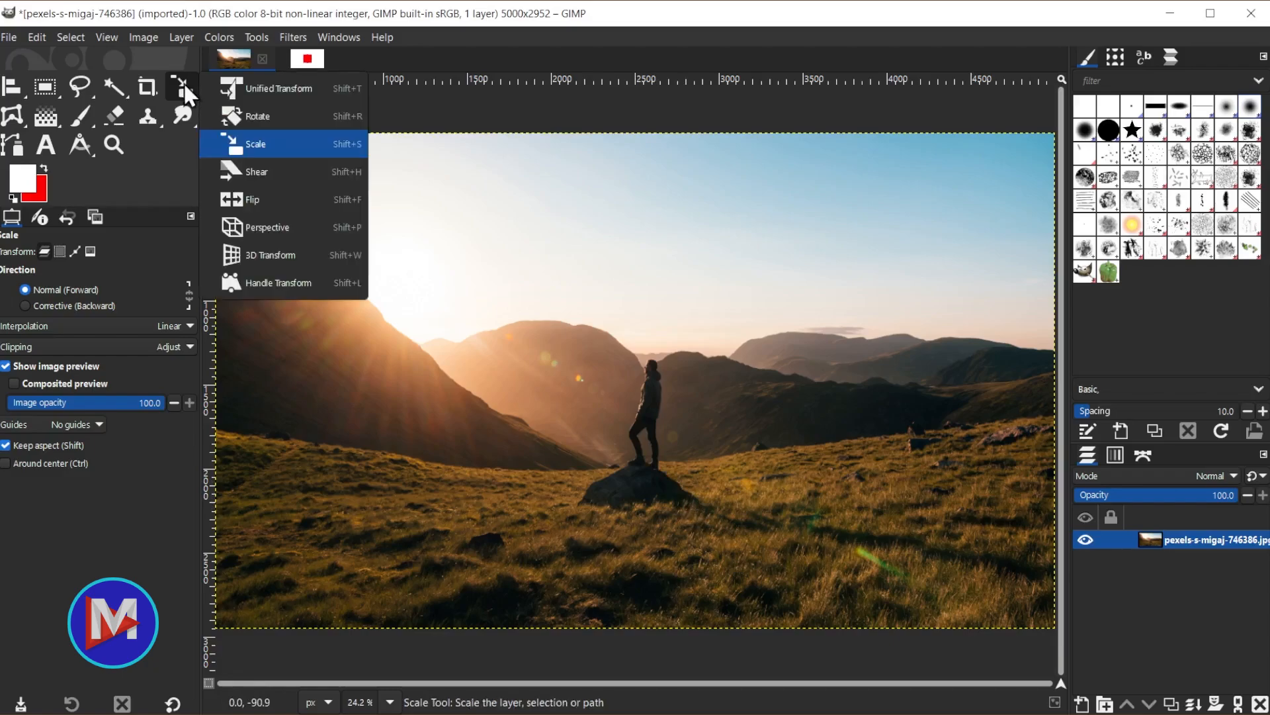
left_click(291, 227)
left_click(402, 272)
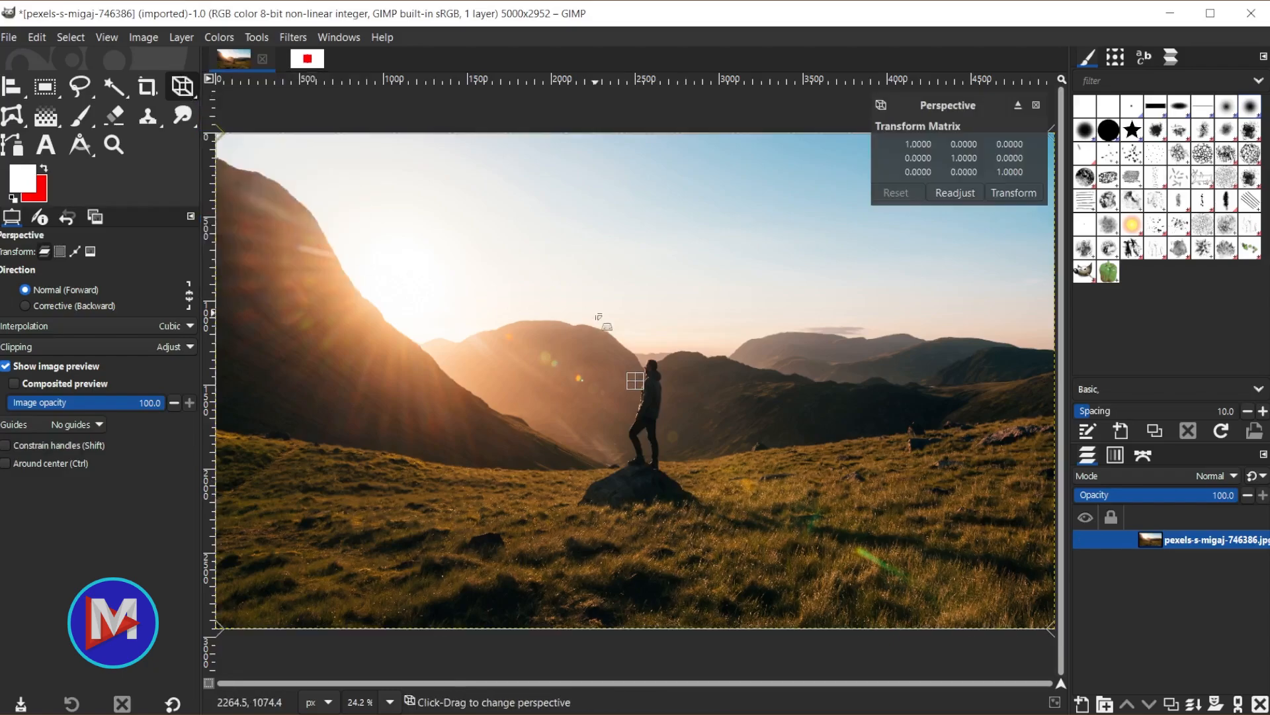
left_click_drag(219, 131, 344, 250)
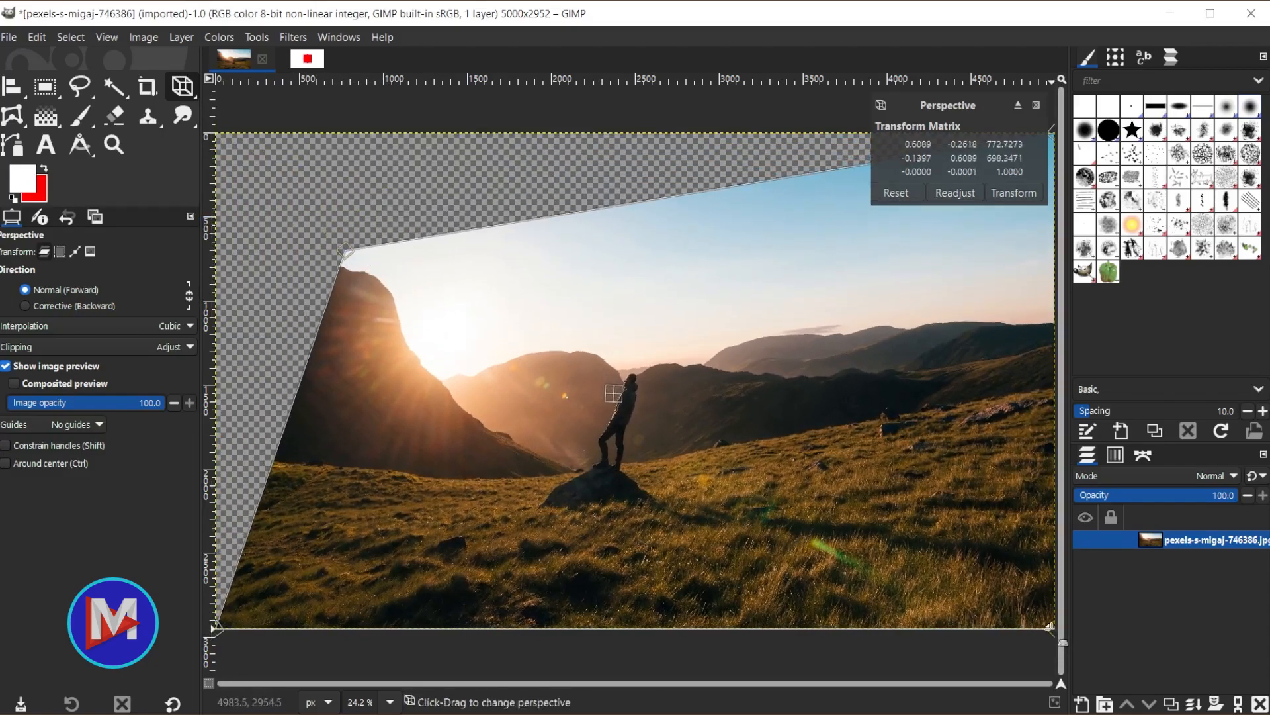
left_click_drag(1054, 630, 893, 560)
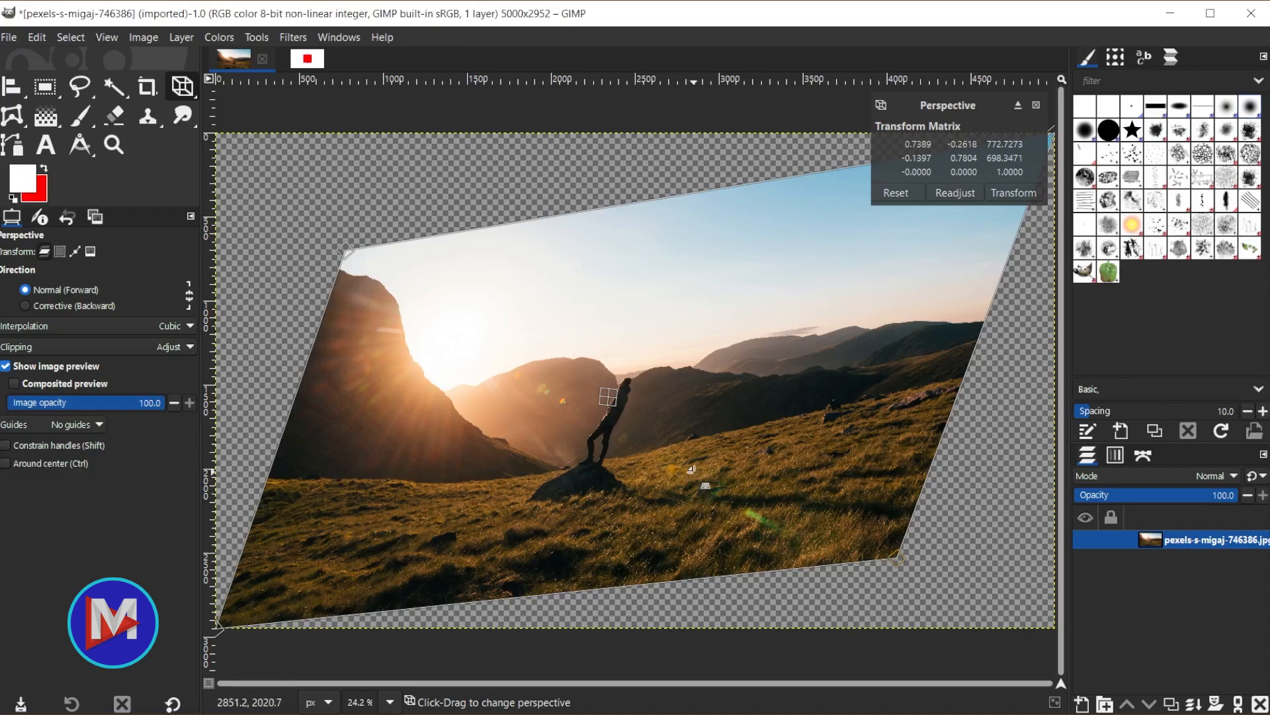
key("Escape")
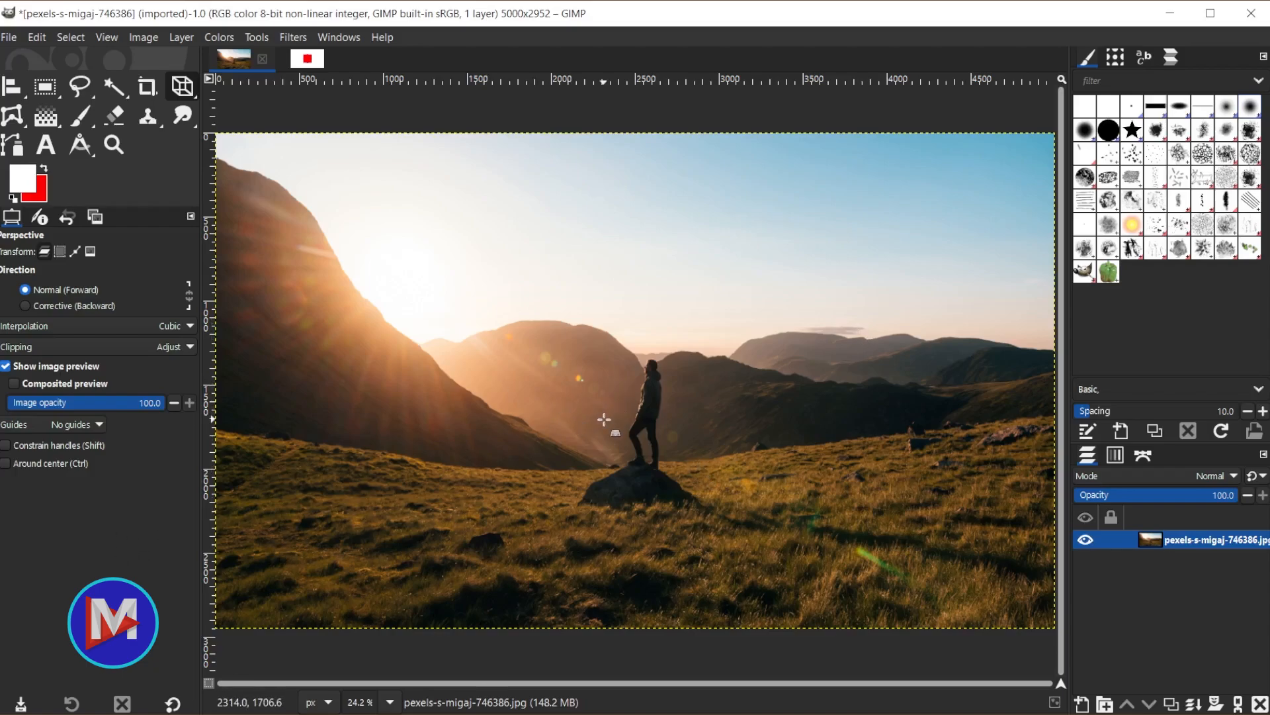
Copy the Circle layer from the circle and square alignment test image into the landscape photo
left_click(317, 59)
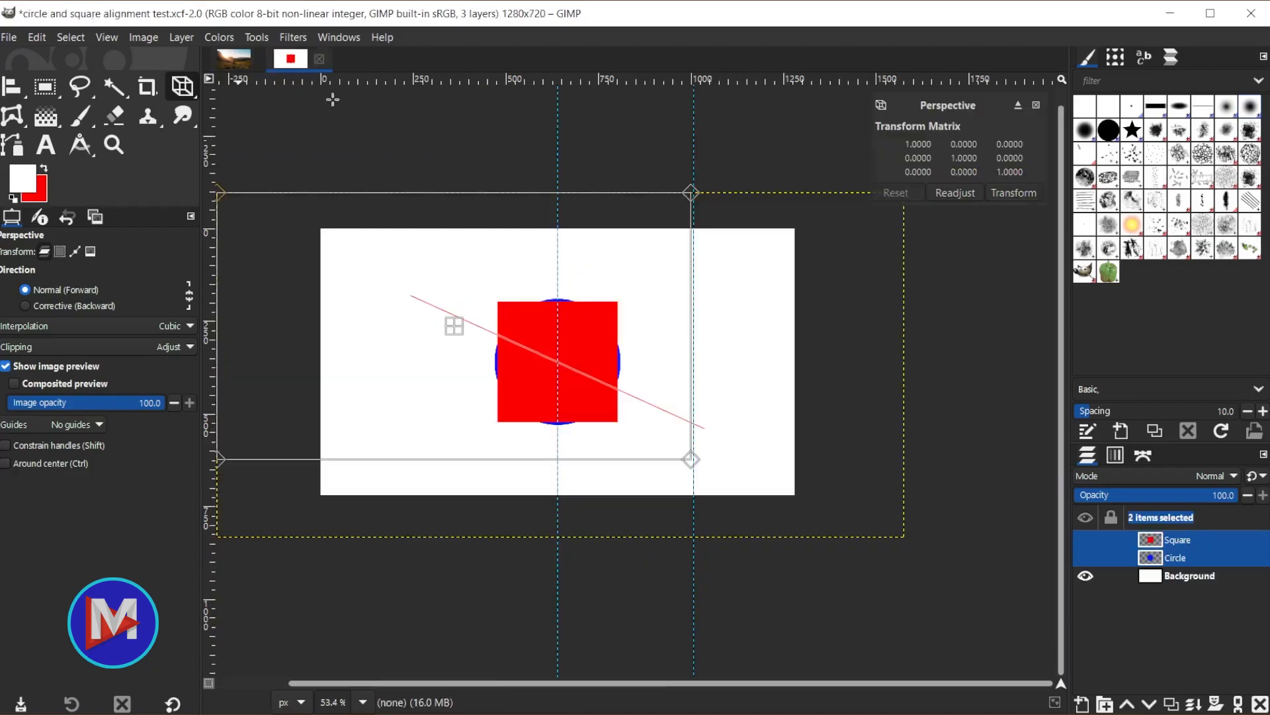
left_click(1155, 559)
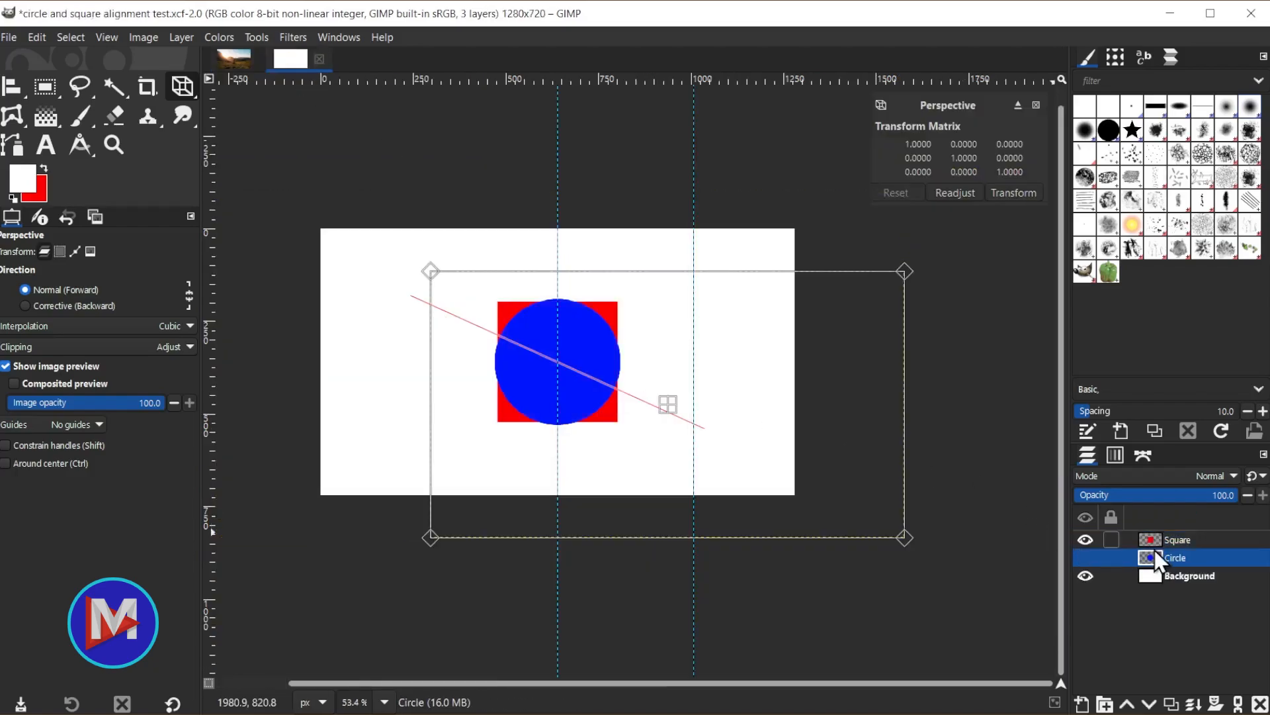
left_click_drag(1153, 562, 572, 368)
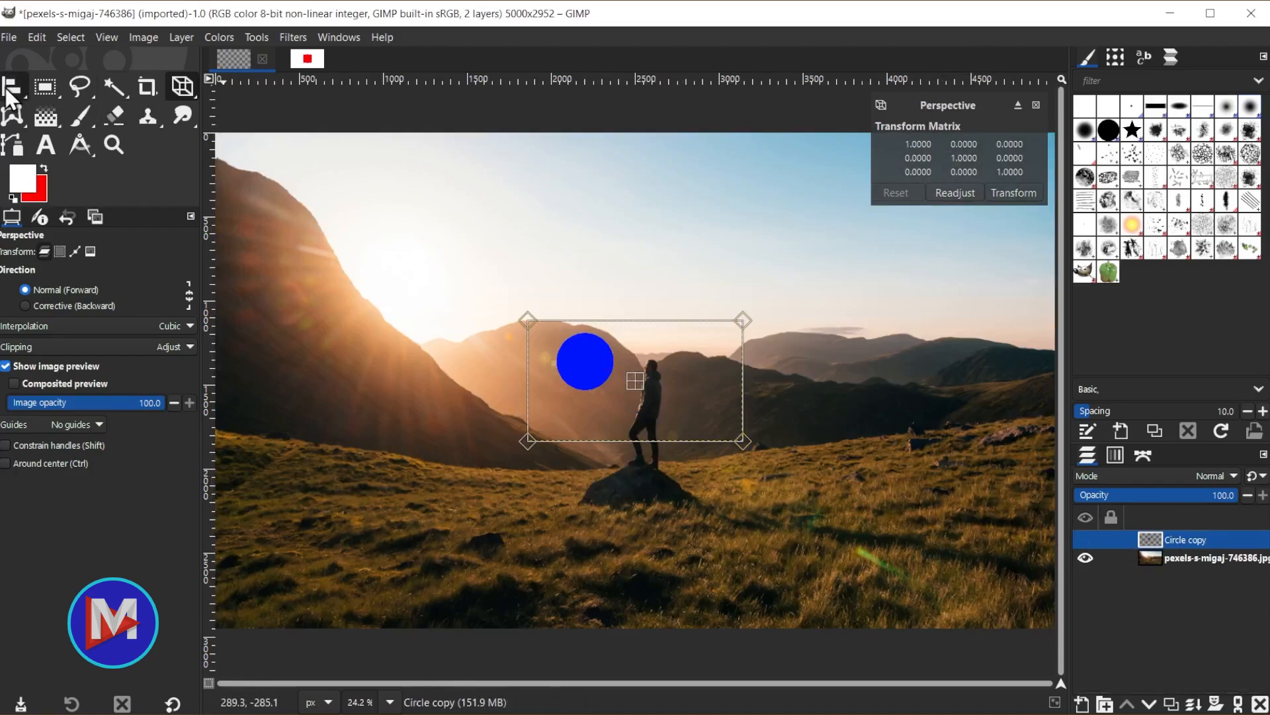
Move the pasted blue circle into the sky, up and to the right of the standing figure
left_click_drag(5, 87, 69, 91)
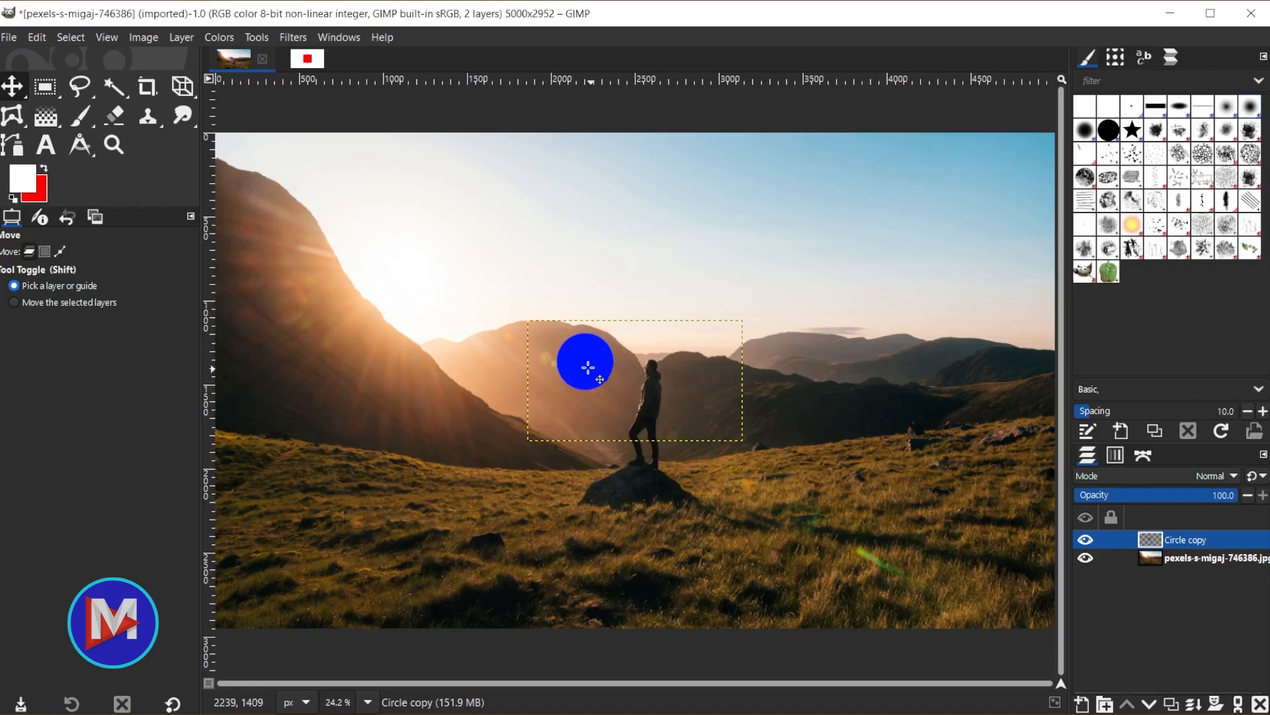
left_click_drag(602, 365, 757, 270)
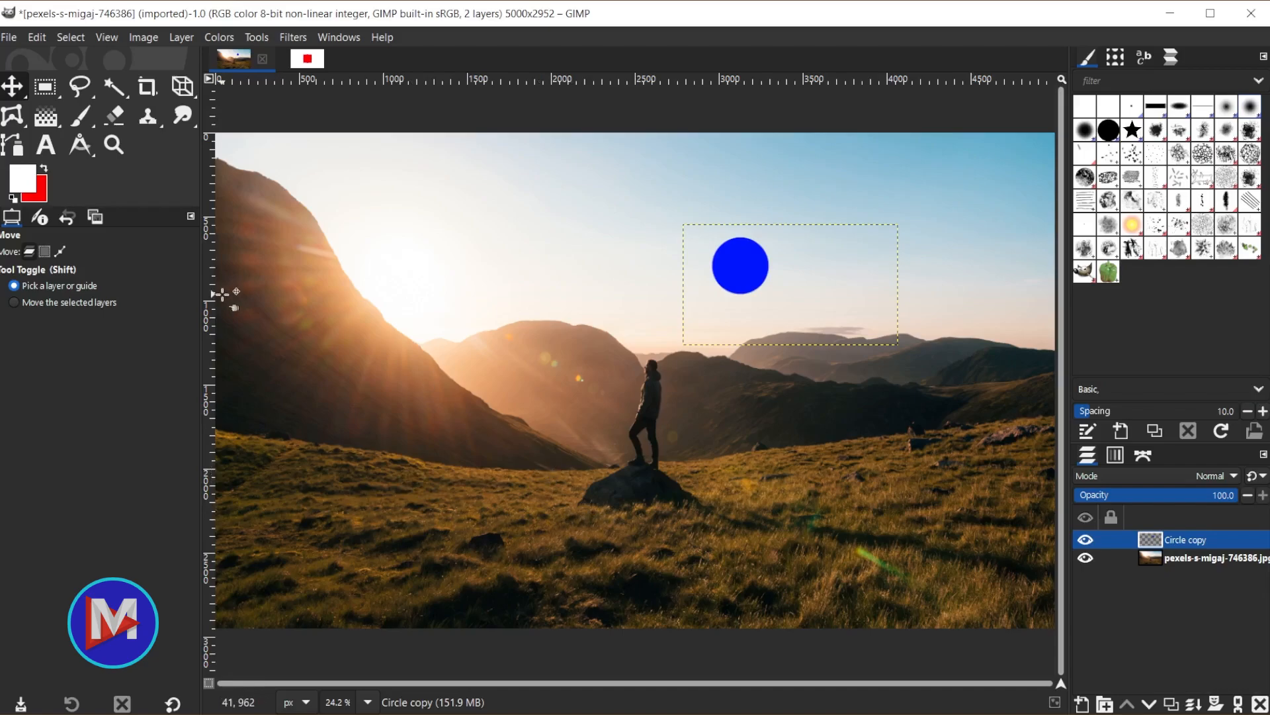
Make a freehand selection with the Free Select tool around the sunlit hillside below the sun
left_click(79, 86)
mouse_move(371, 304)
left_mouse_down()
mouse_move(348, 363)
mouse_move(378, 442)
mouse_move(438, 466)
mouse_move(534, 368)
mouse_move(482, 333)
mouse_move(458, 277)
mouse_move(372, 305)
left_mouse_up()
key("Return")
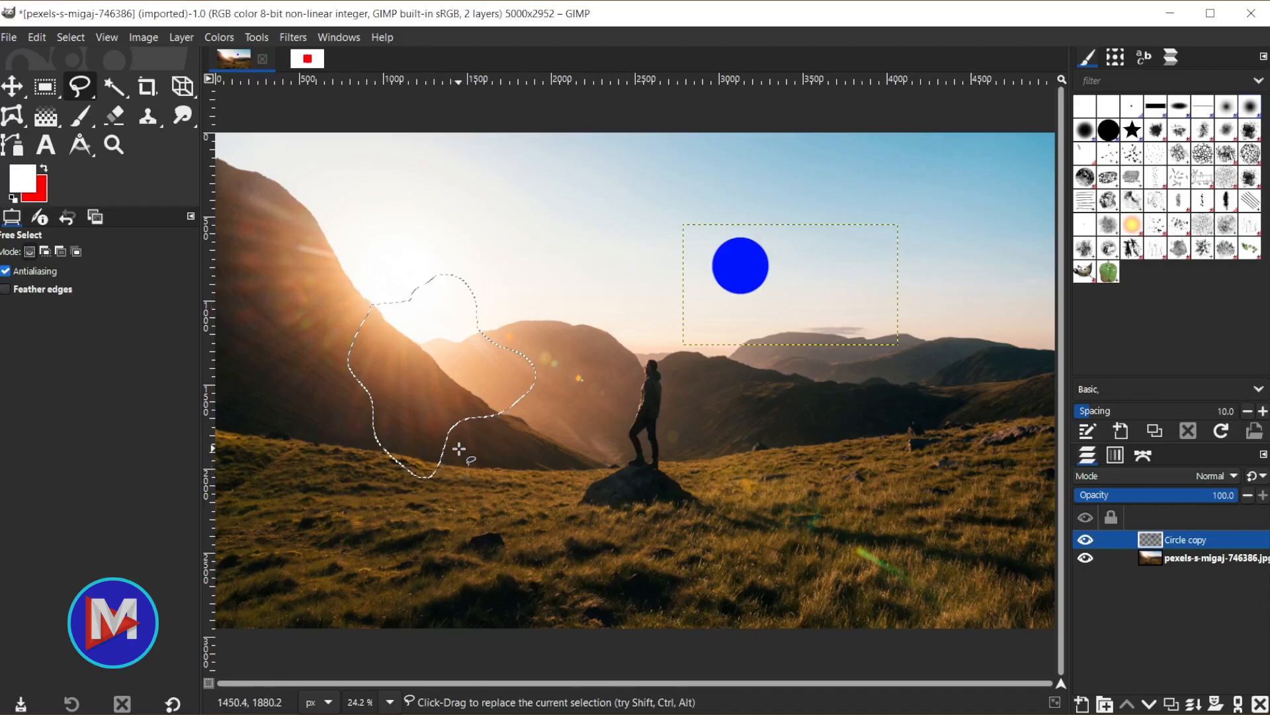
Try copying and pasting the selected area with the Circle copy layer active, and undo the paste
key("ctrl+c")
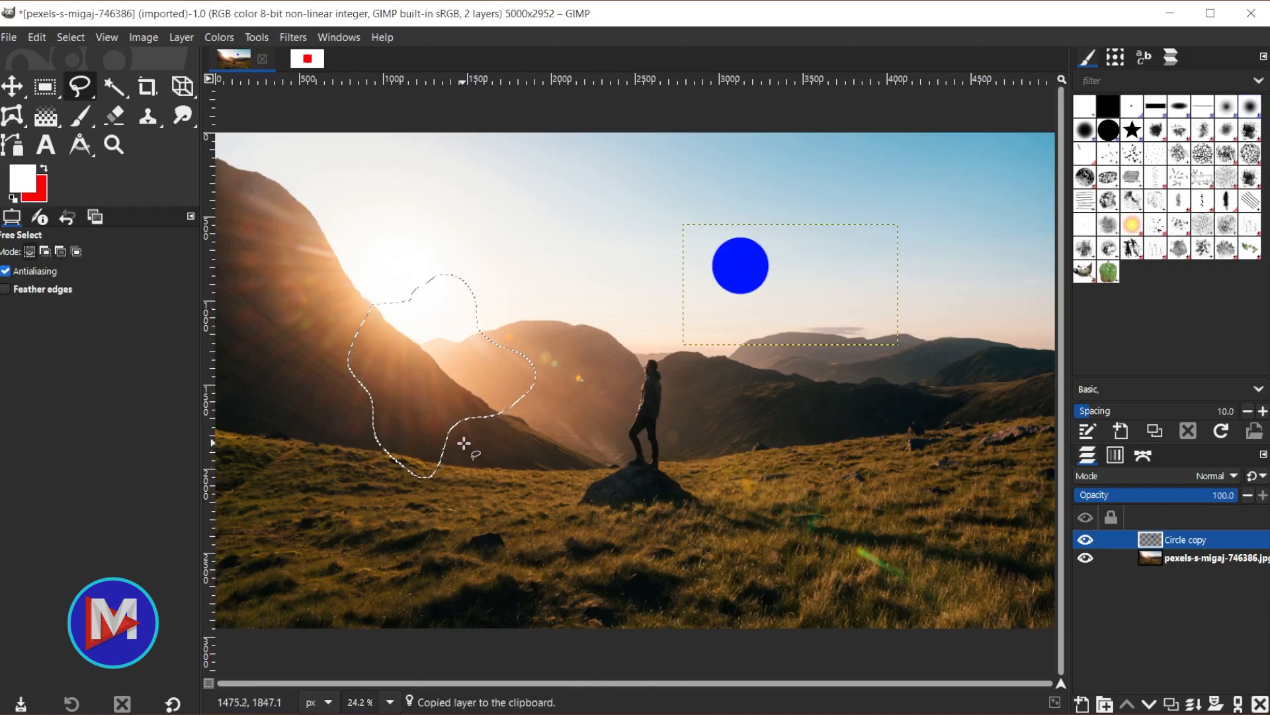
key("ctrl+v")
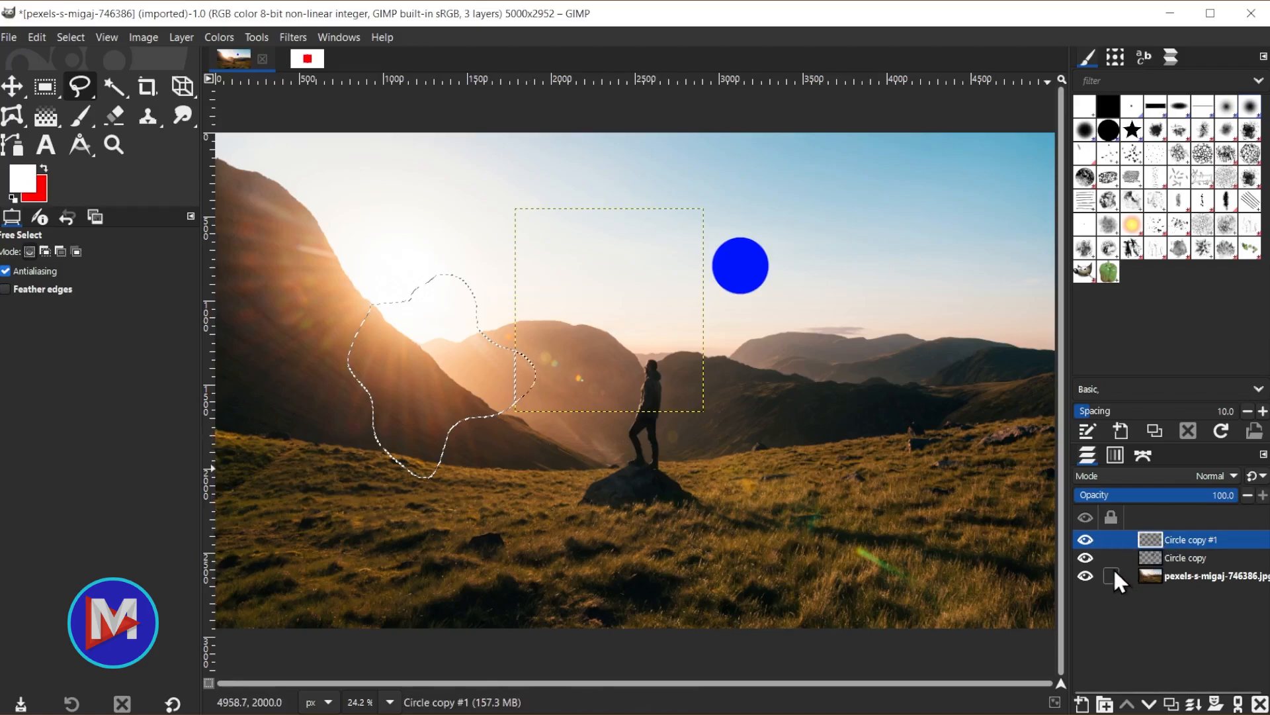
key("ctrl+z")
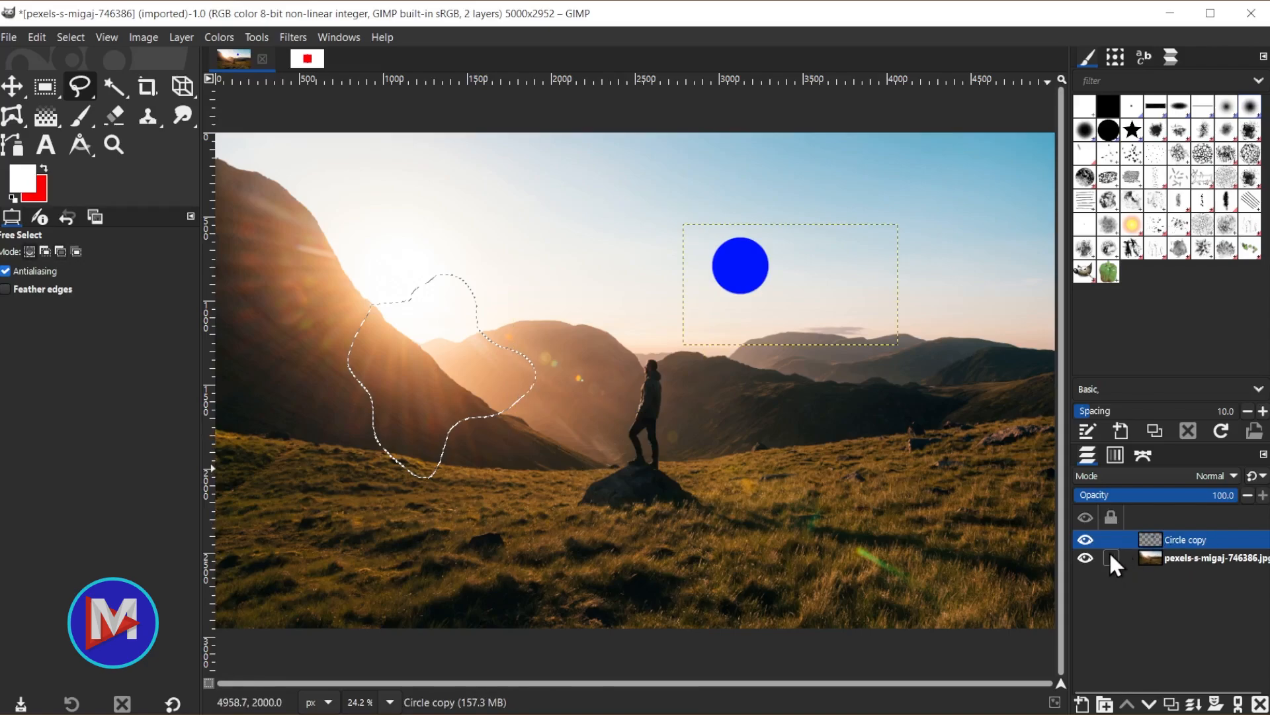
Try copying and pasting the selected area of the landscape photo layer as a new layer, and undo the paste
left_click(1149, 558)
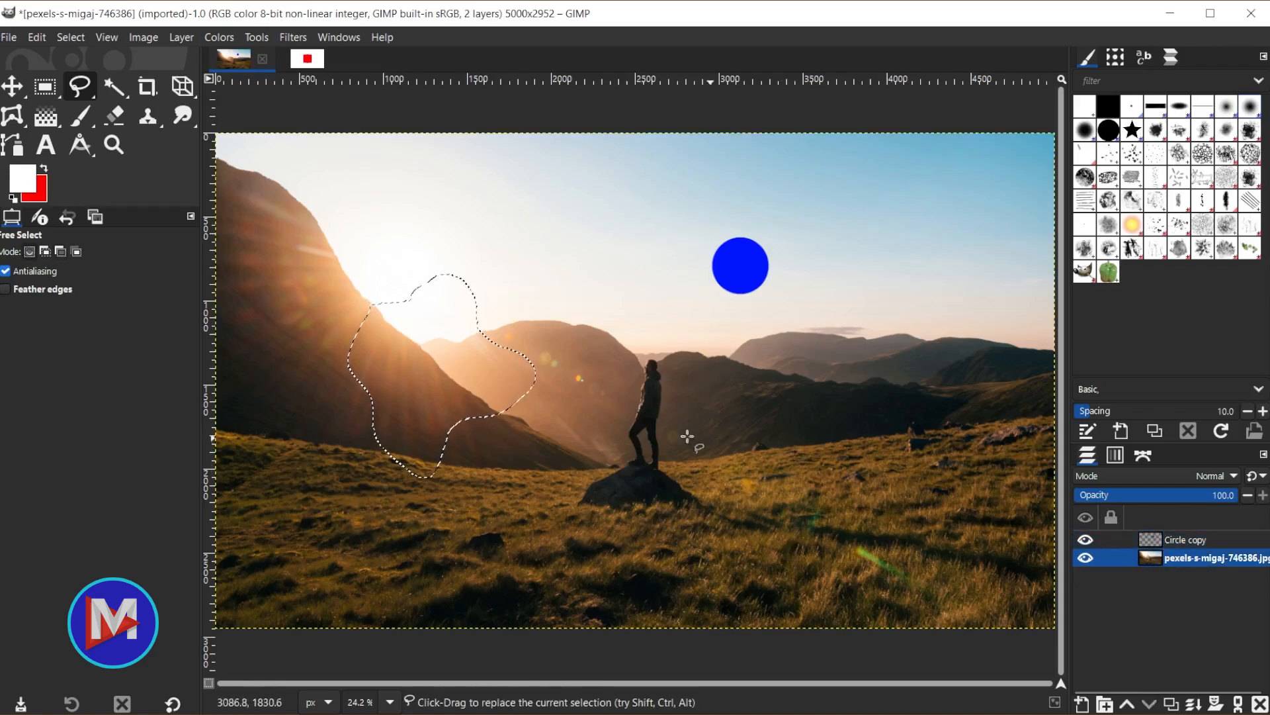
key("ctrl+c")
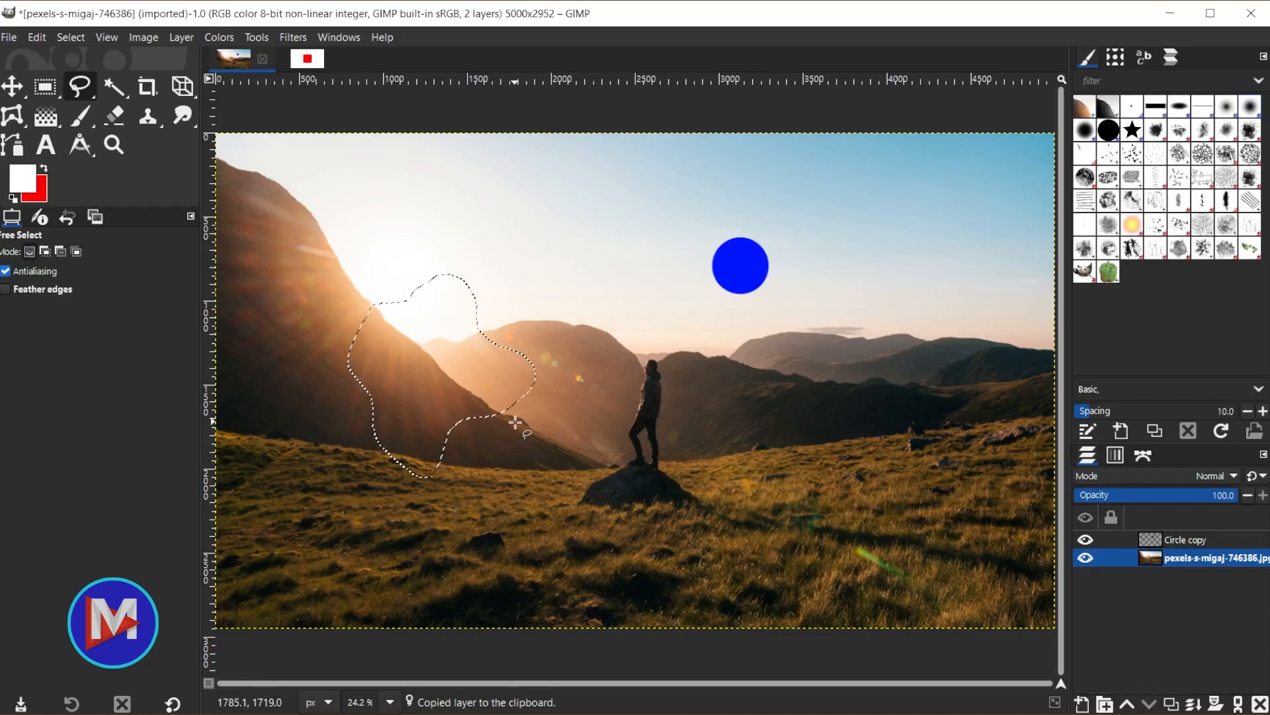
key("ctrl+v")
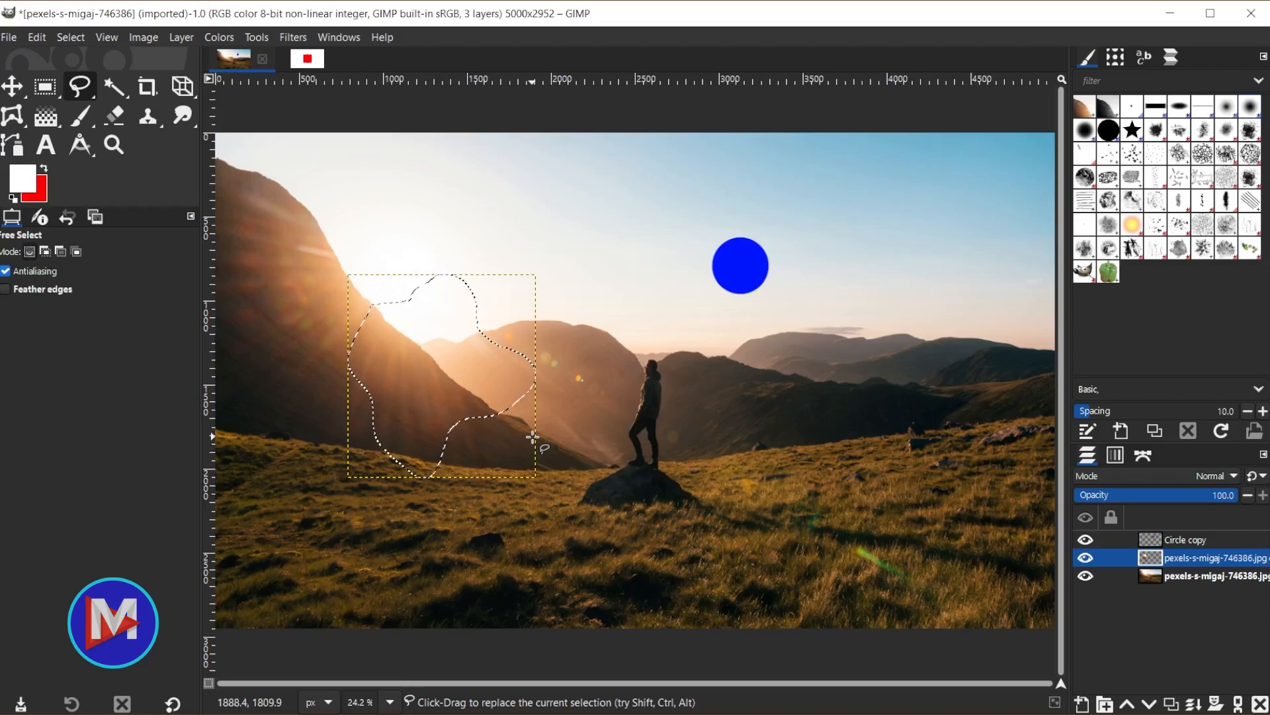
key("ctrl+z")
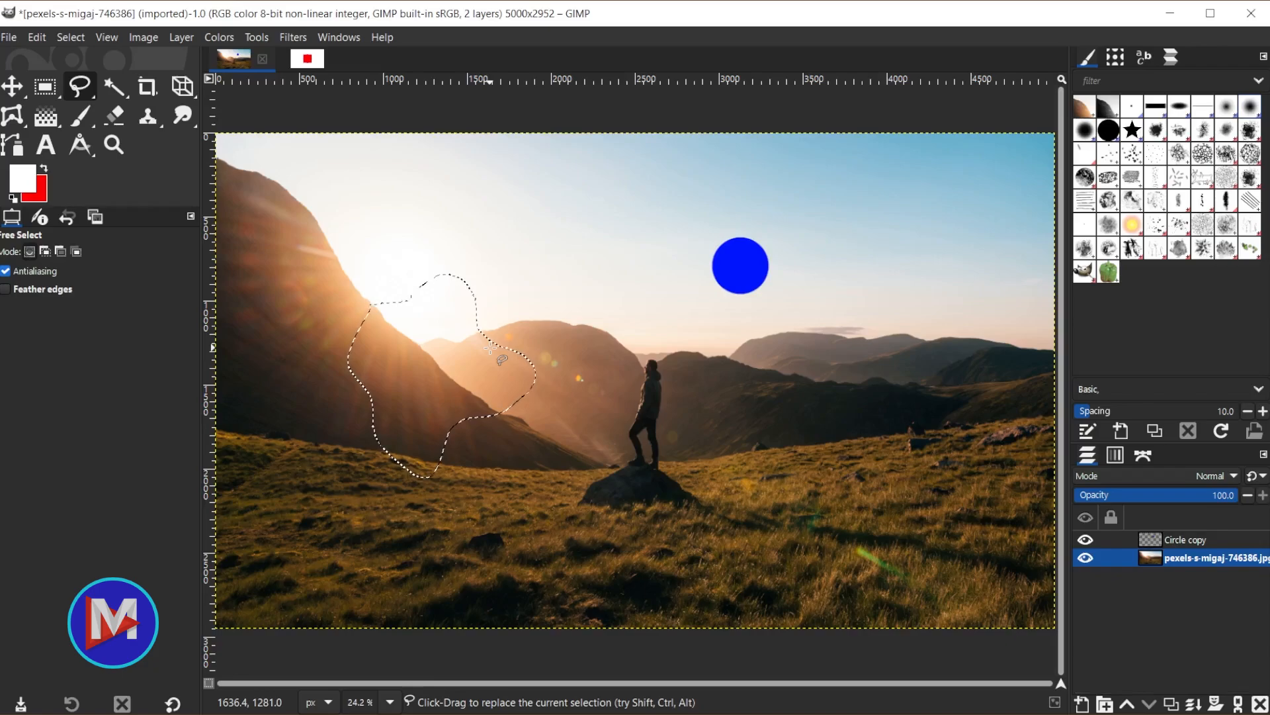
Try cutting the selected pixels out of the photo toward the standing figure and turning them into a layer, and undo both changes
key("m")
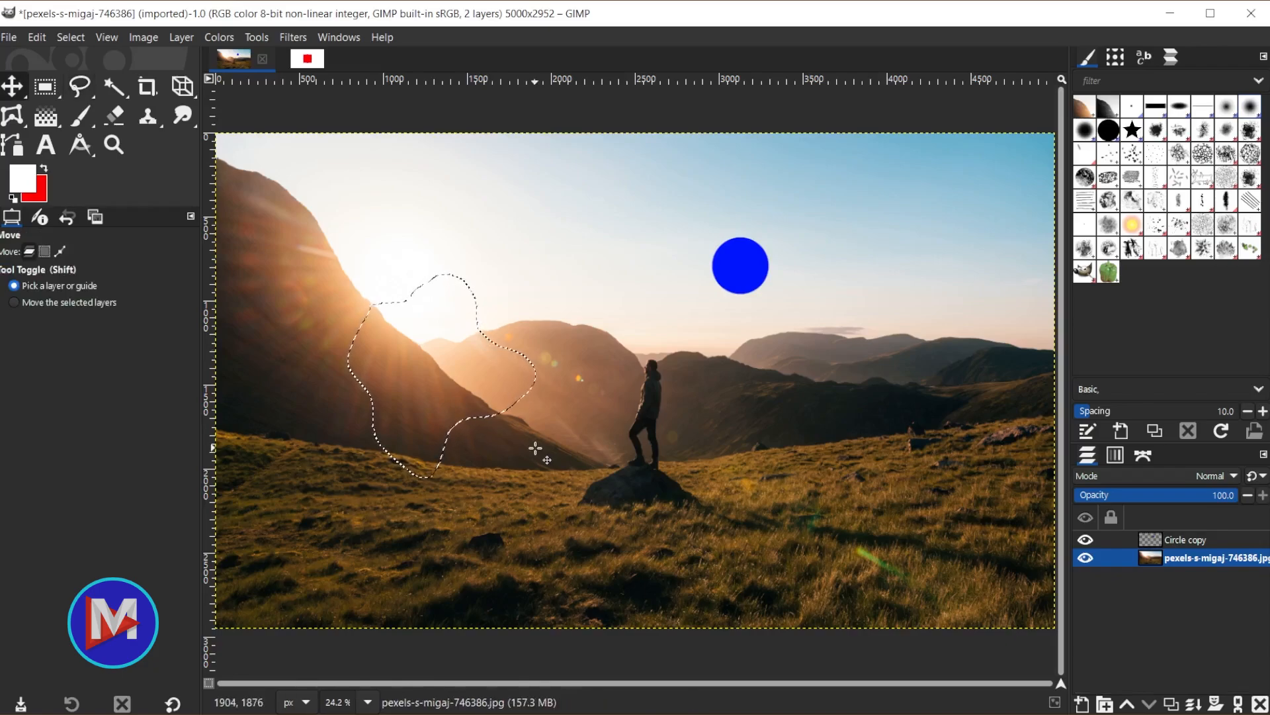
key("f")
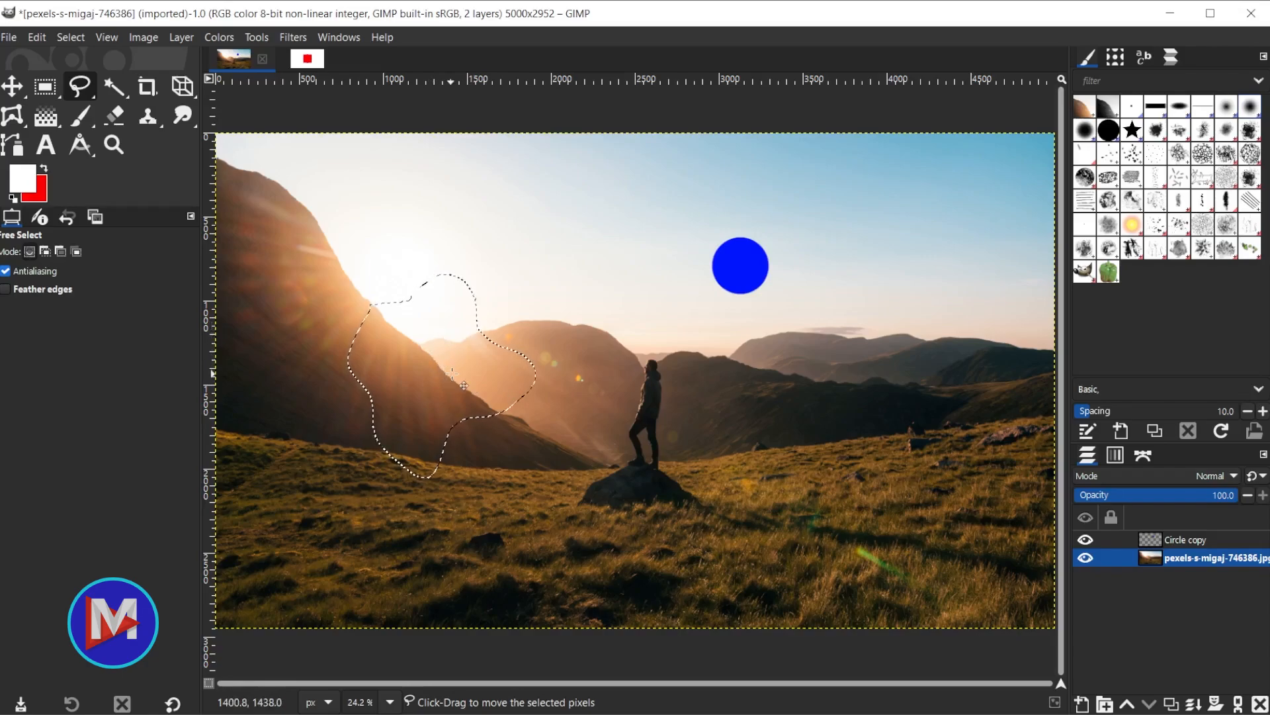
left_click_drag(433, 359, 576, 307)
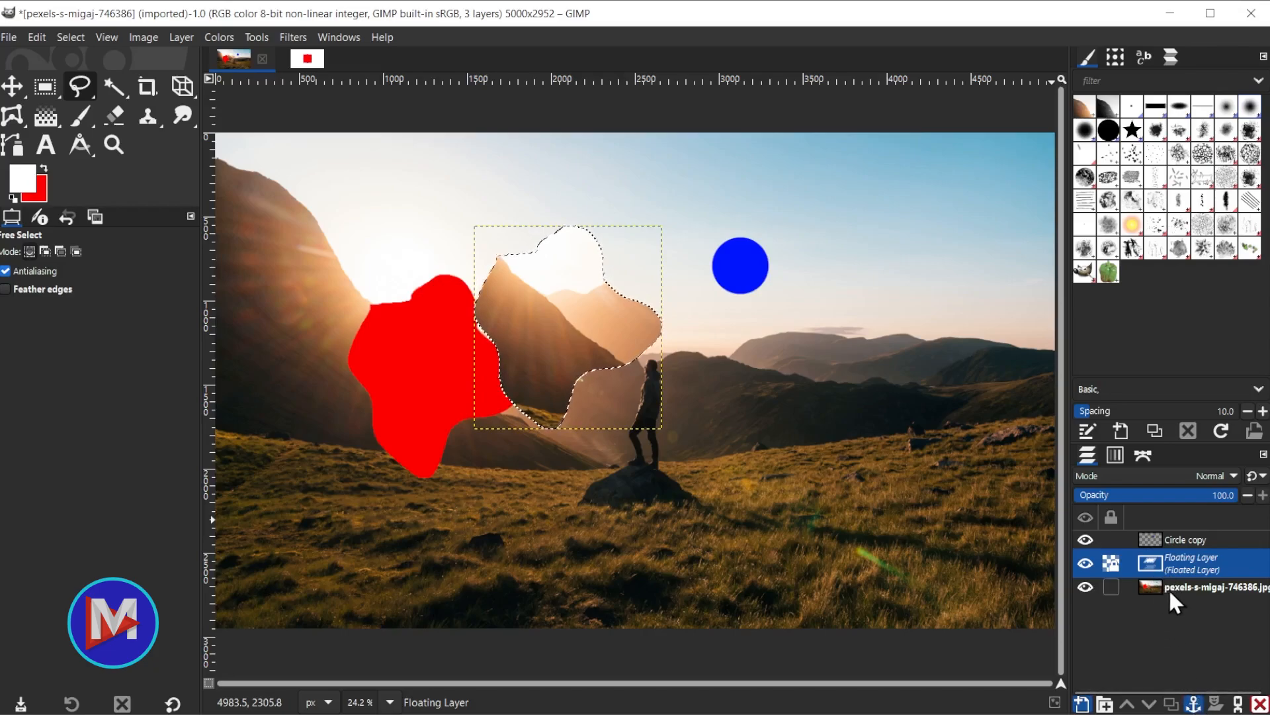
left_click(1082, 705)
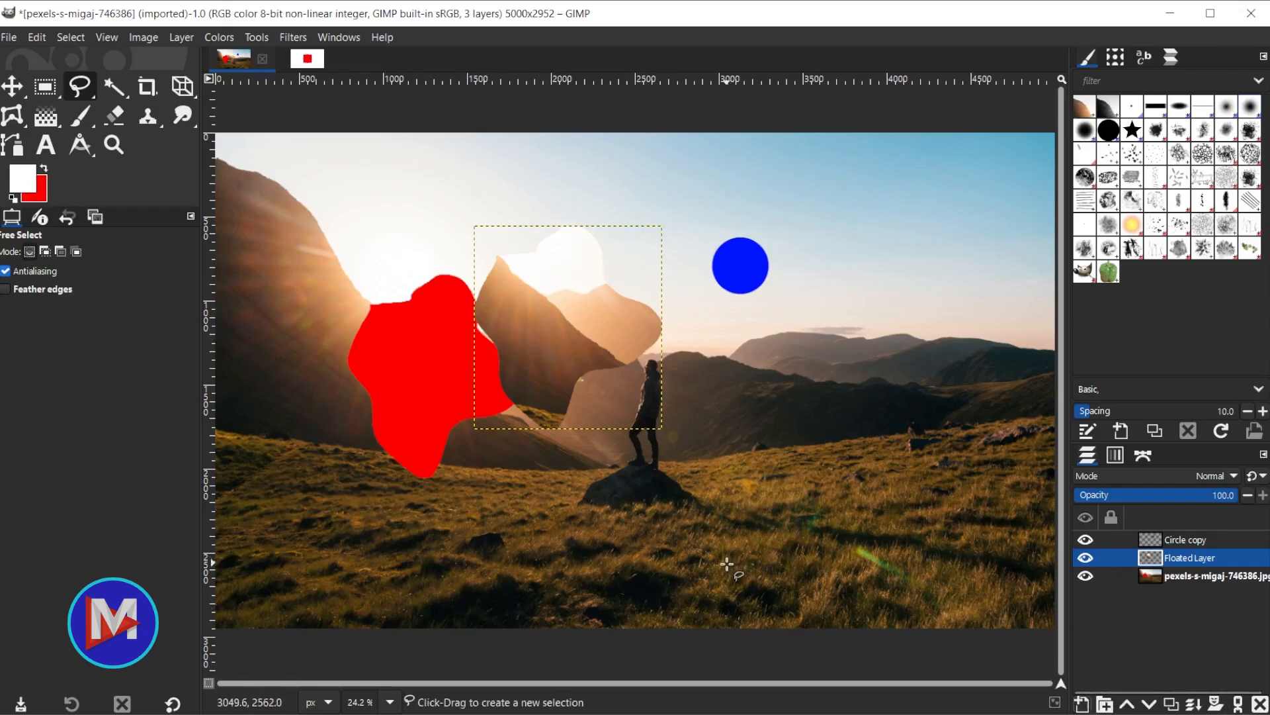
key("ctrl+z")
key("ctrl+z")
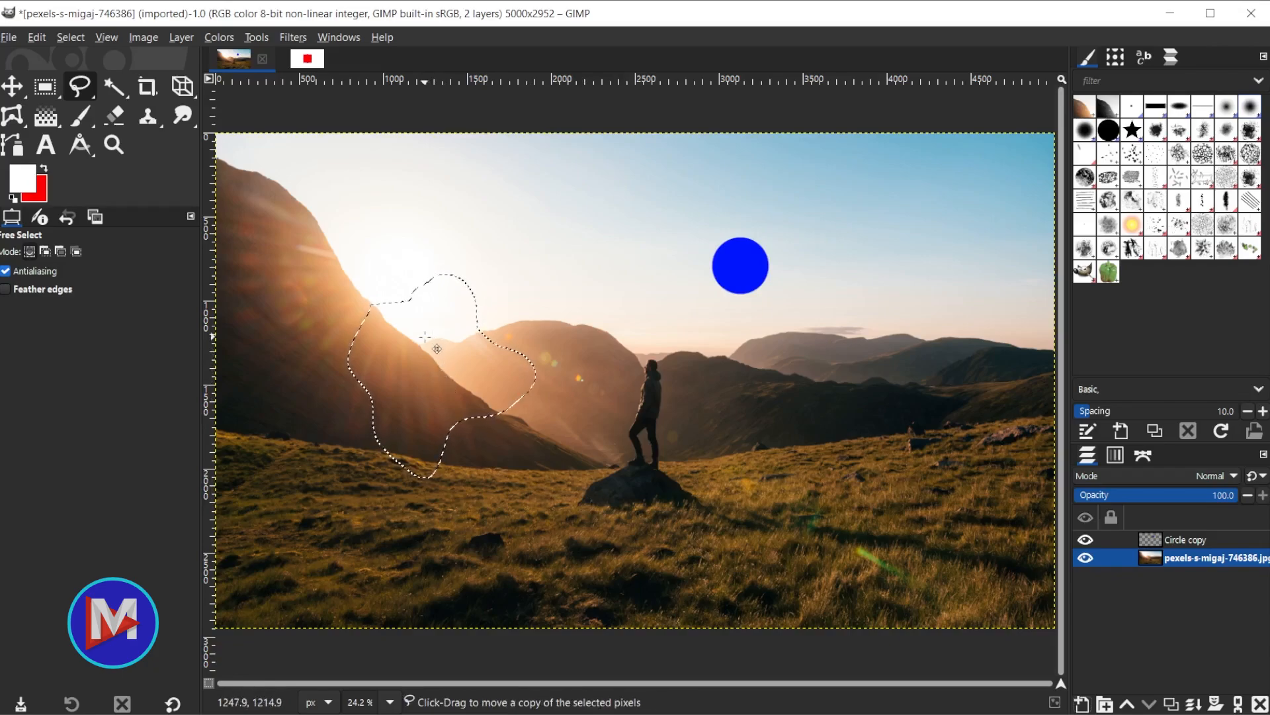
Float a copy of the selected pixels above the standing figure, try anchoring it to the photo layer, and undo the anchoring
left_click_drag(426, 364, 623, 259)
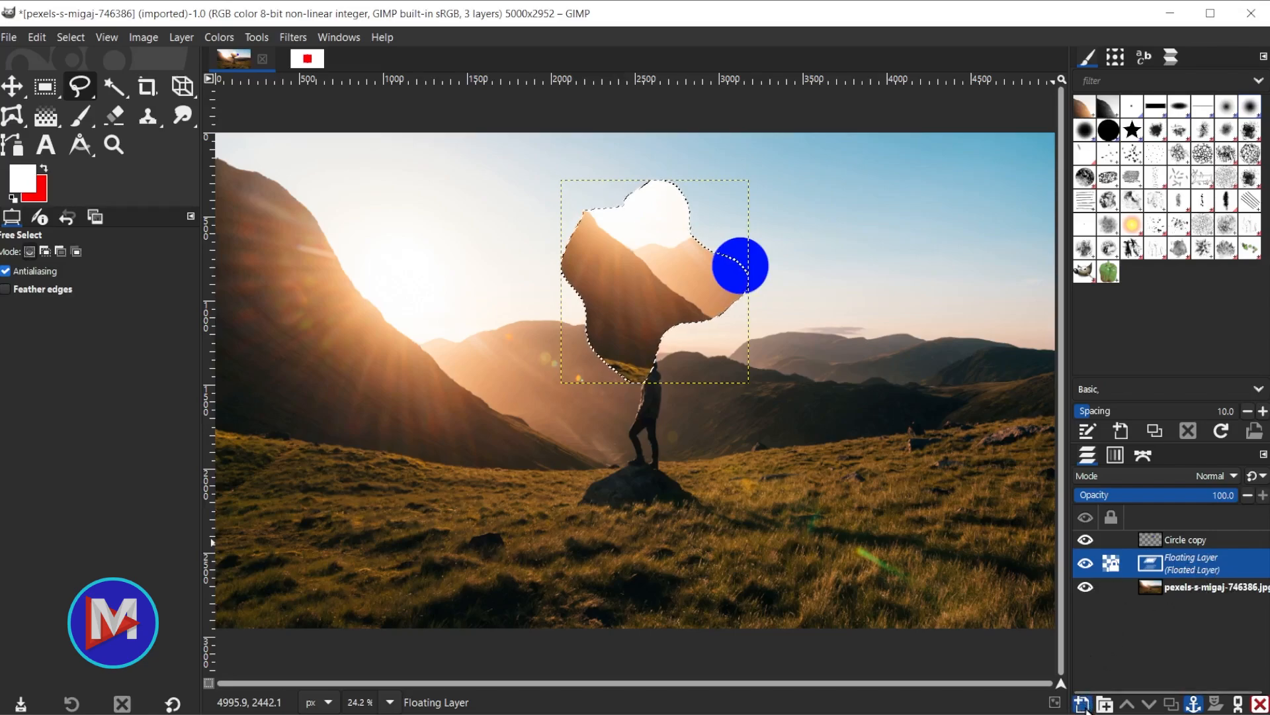
left_click(1195, 704)
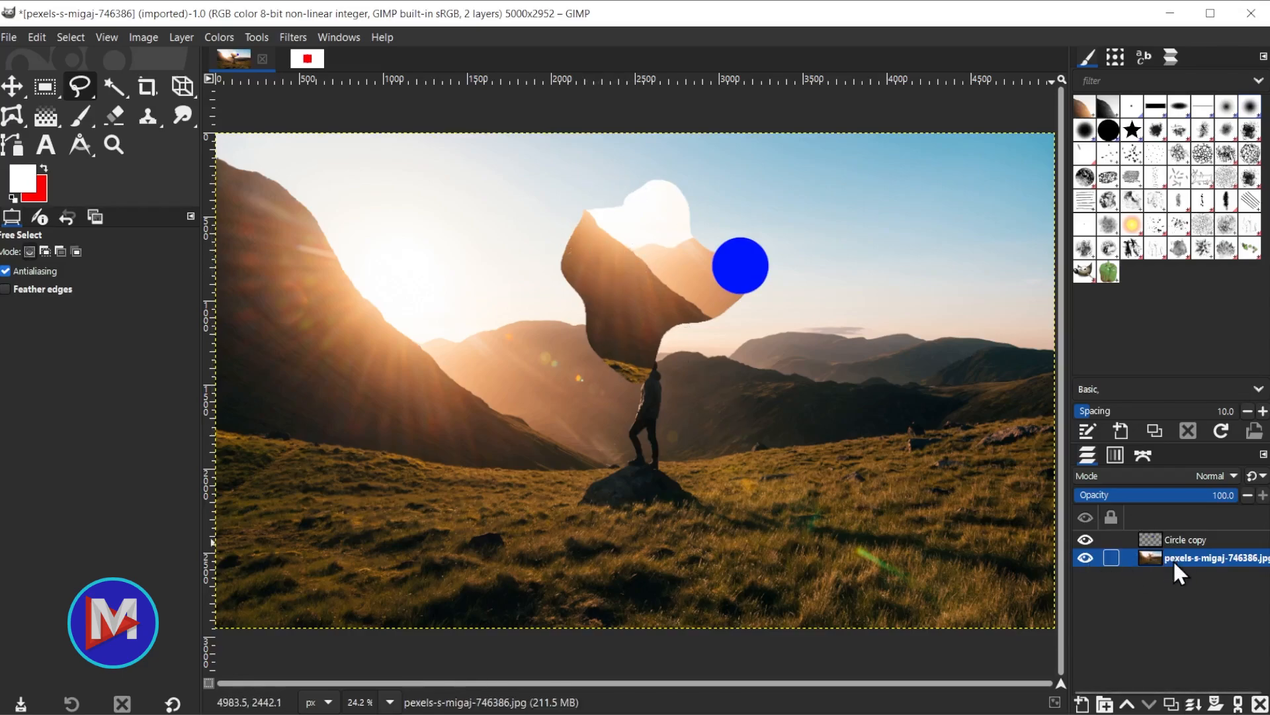
key("ctrl+z")
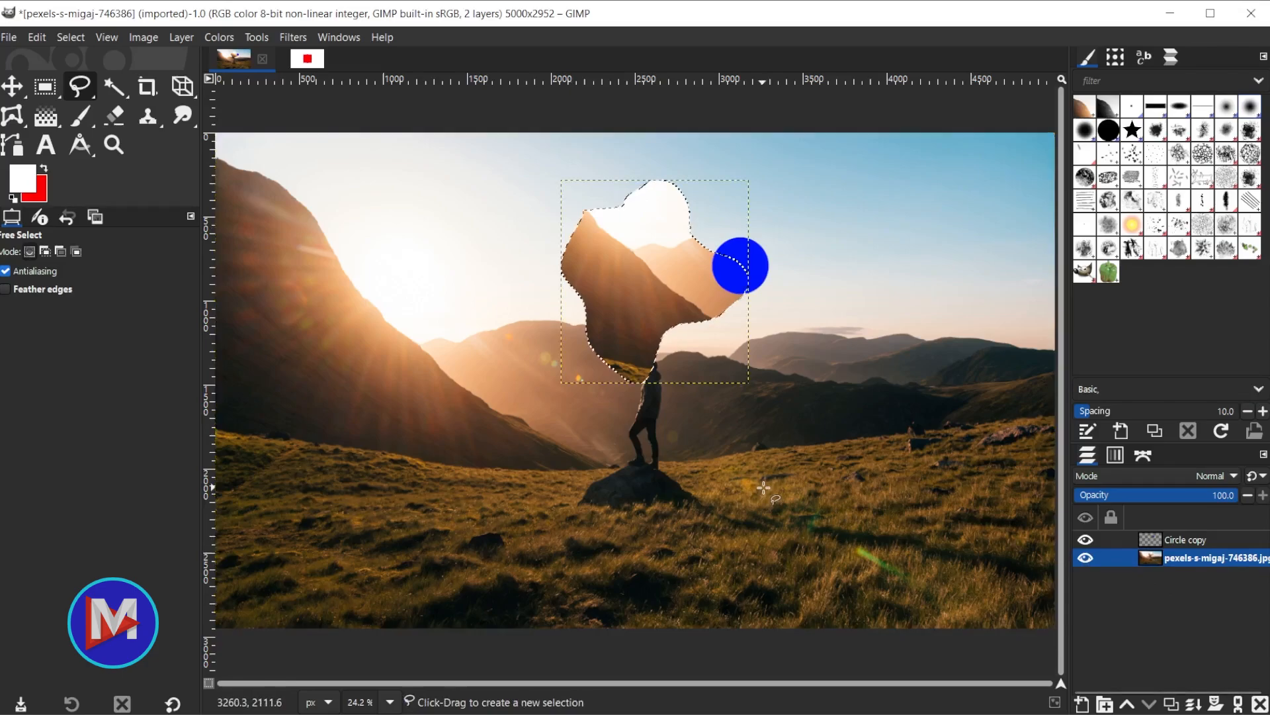
Turn the floating copy of the hillside pixels into a new layer and toggle that layer's visibility off and on
left_click(1083, 704)
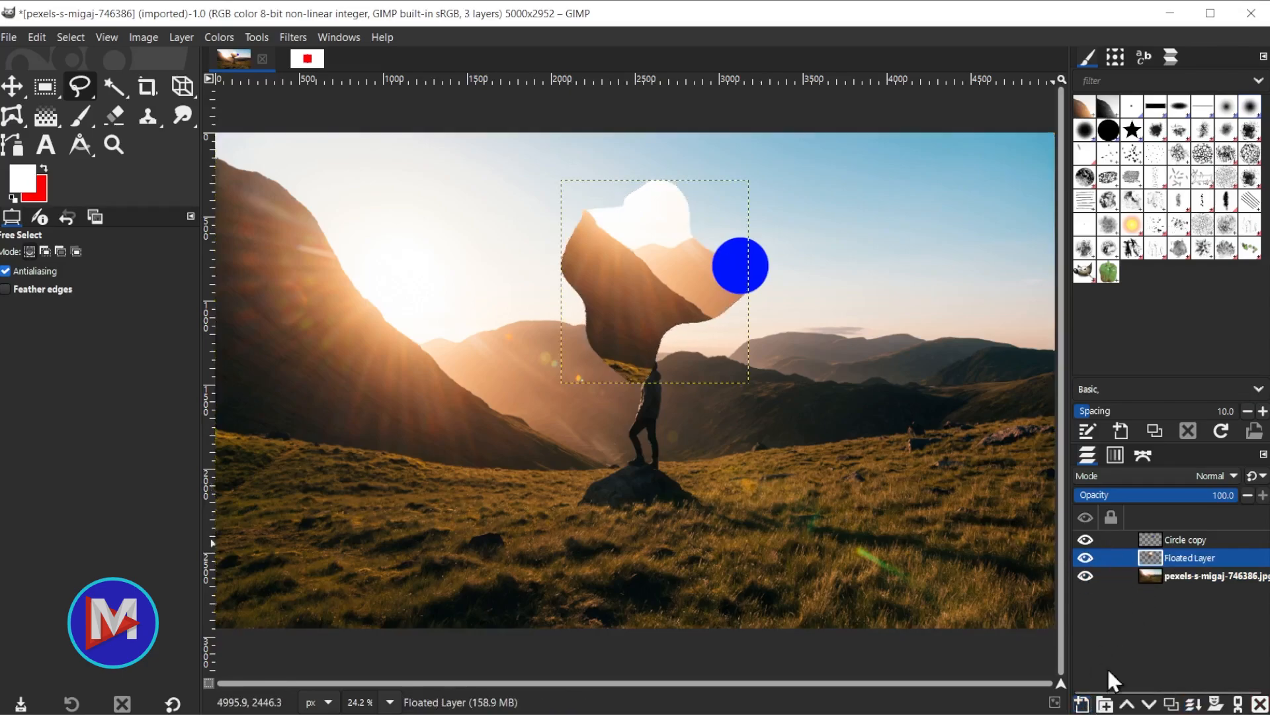
left_click(1080, 556)
left_click(1080, 557)
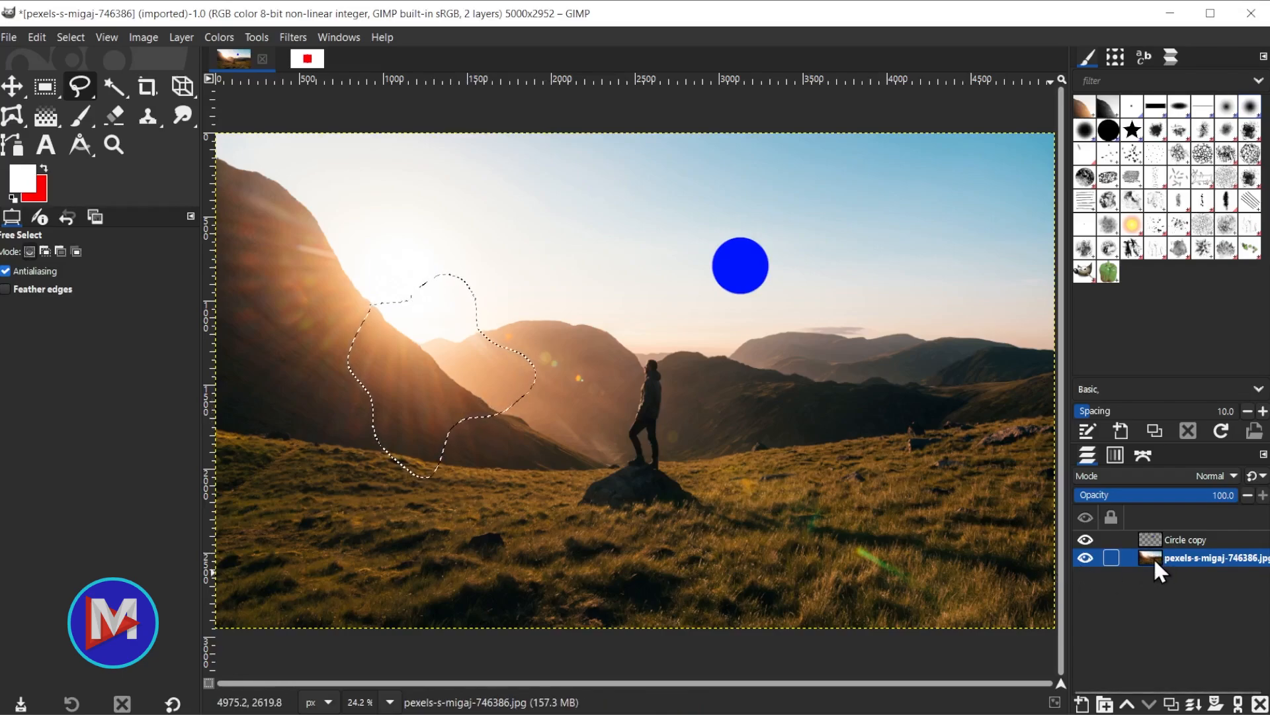
Try adding a White (full opacity) mask with Invert mask enabled to the photo layer, and undo it
left_click(1217, 704)
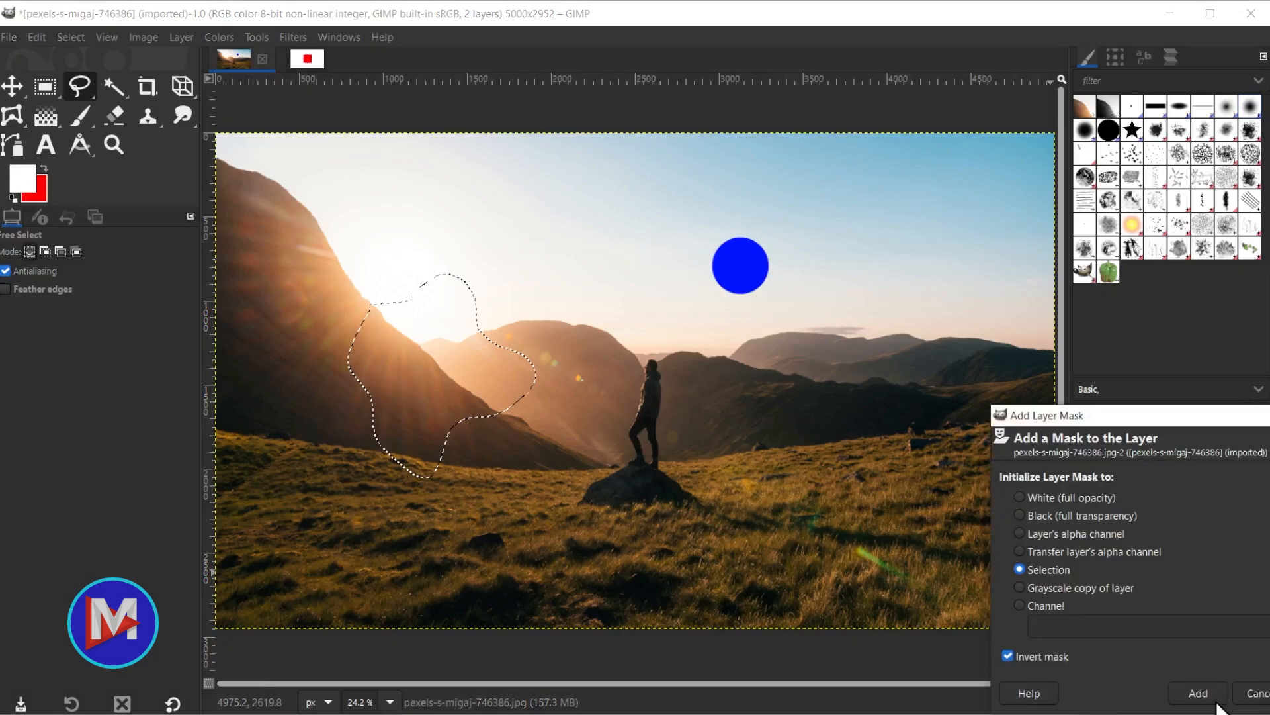
left_click_drag(1176, 423, 1006, 287)
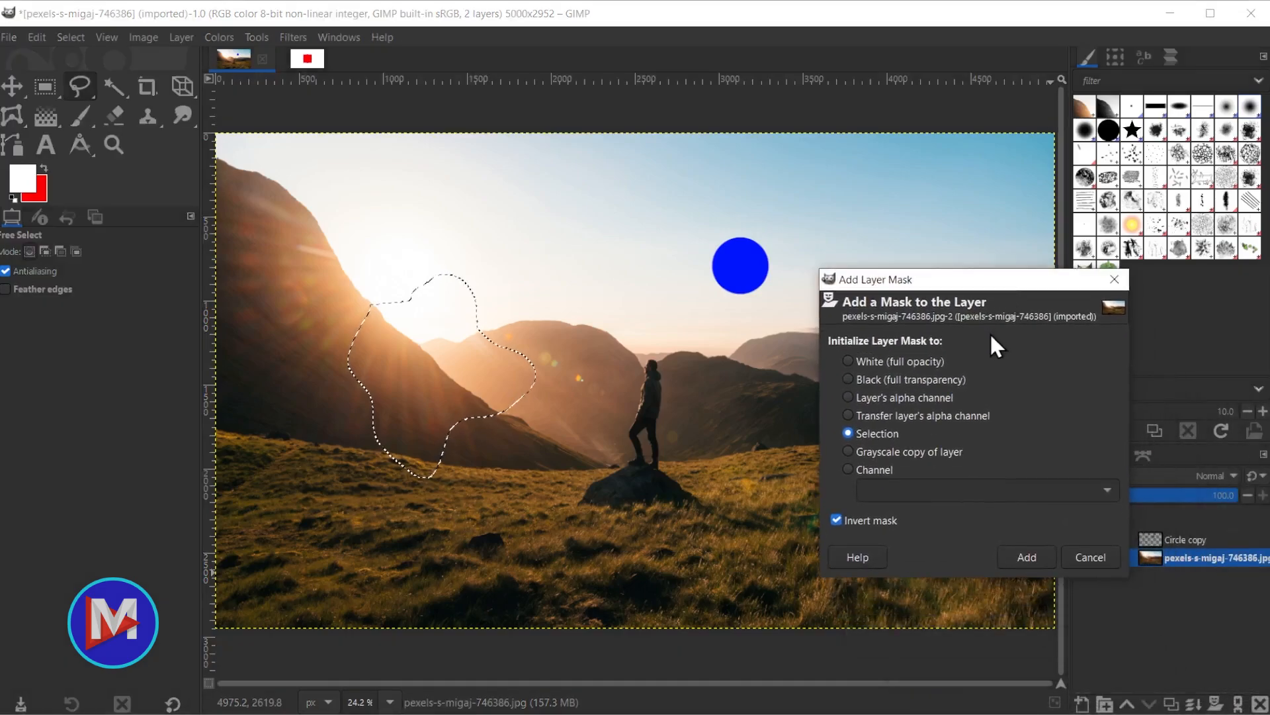
left_click(846, 361)
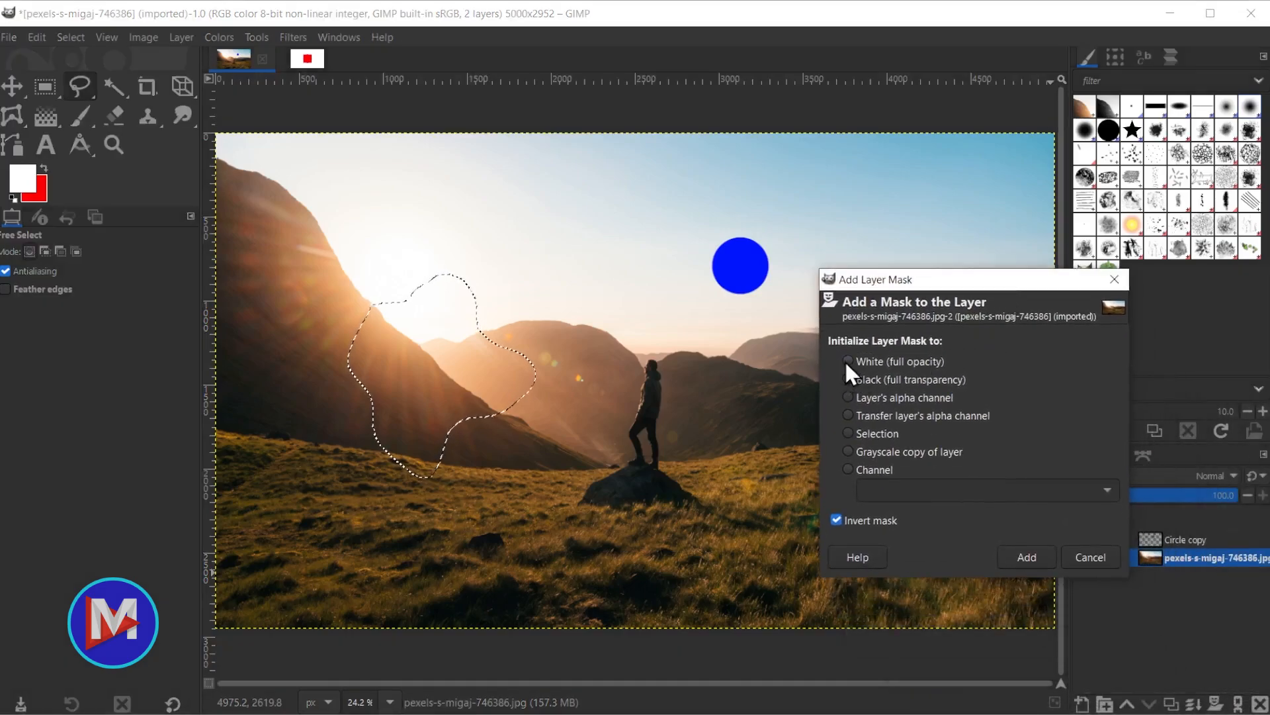
left_click(1037, 553)
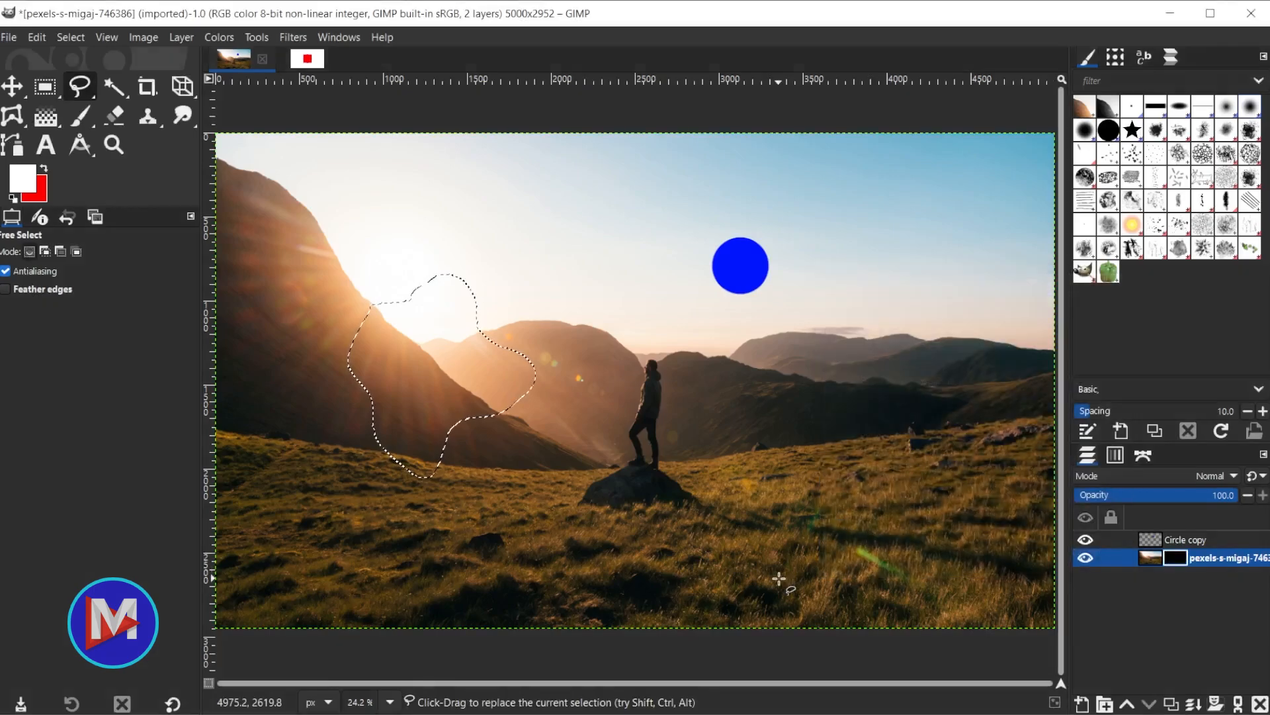
key("ctrl+z")
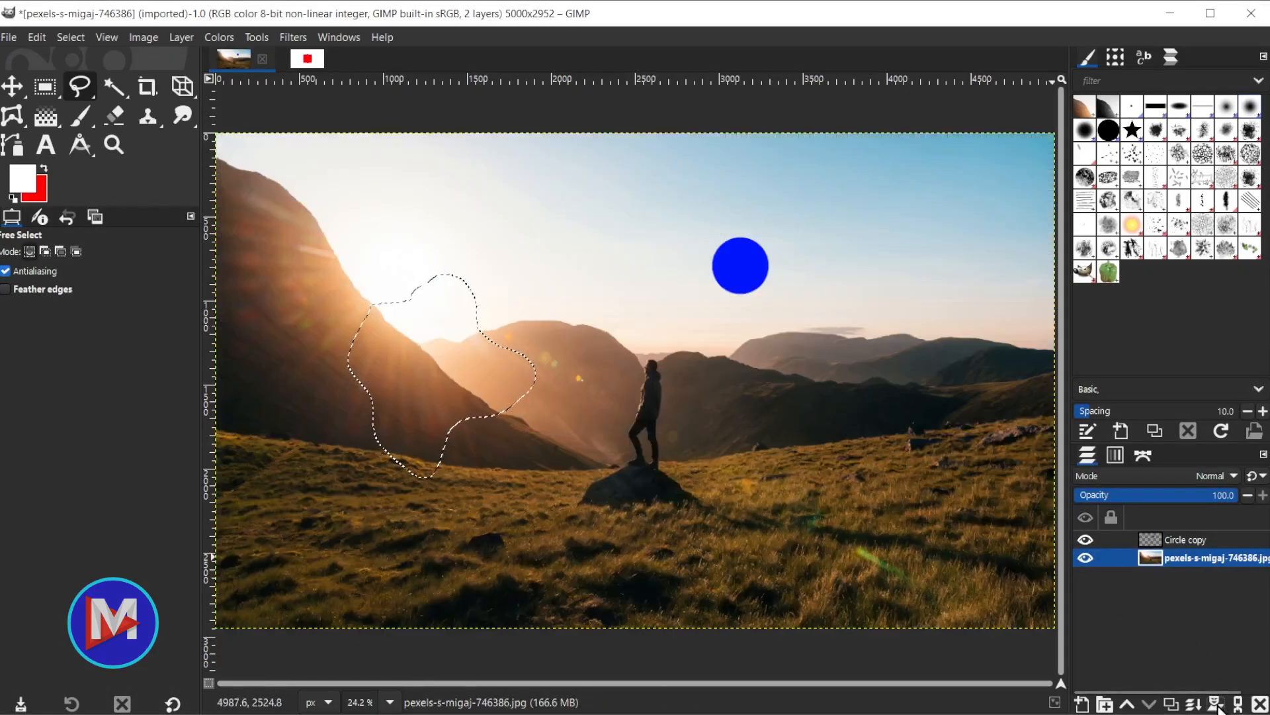
Add a White (full opacity) mask to the photo layer with Invert mask disabled
left_click(1214, 698)
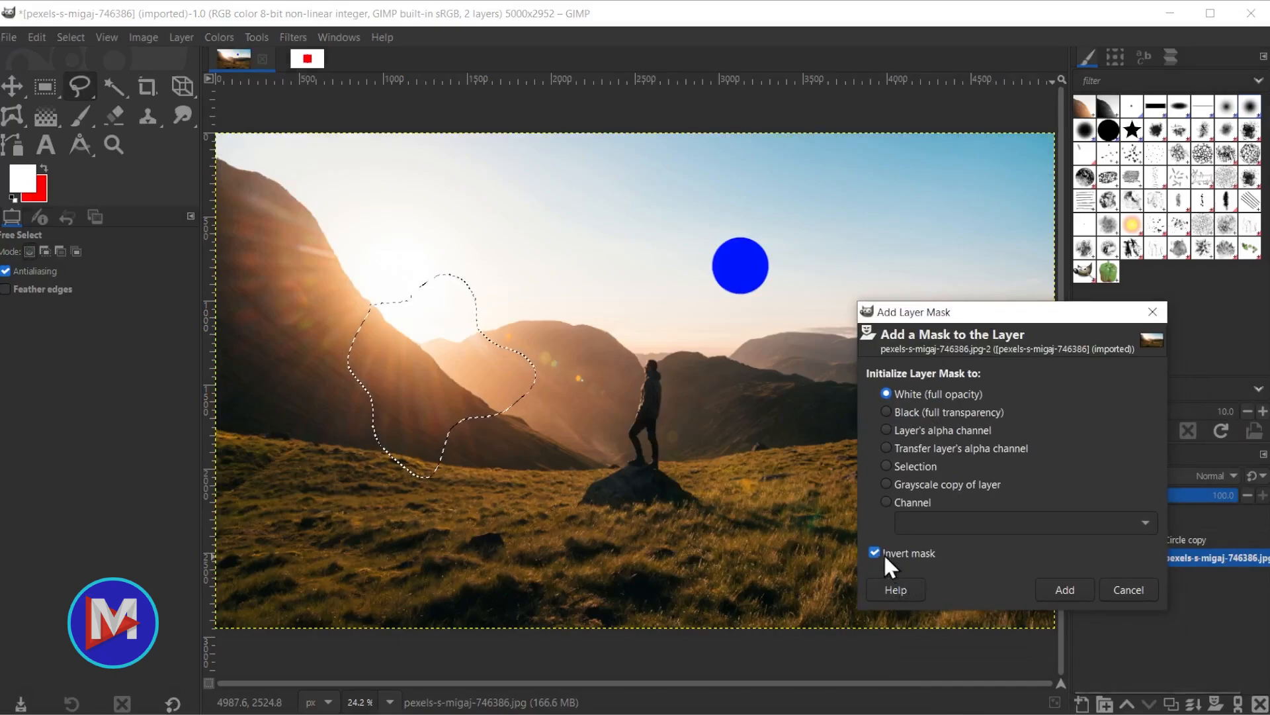
left_click(875, 553)
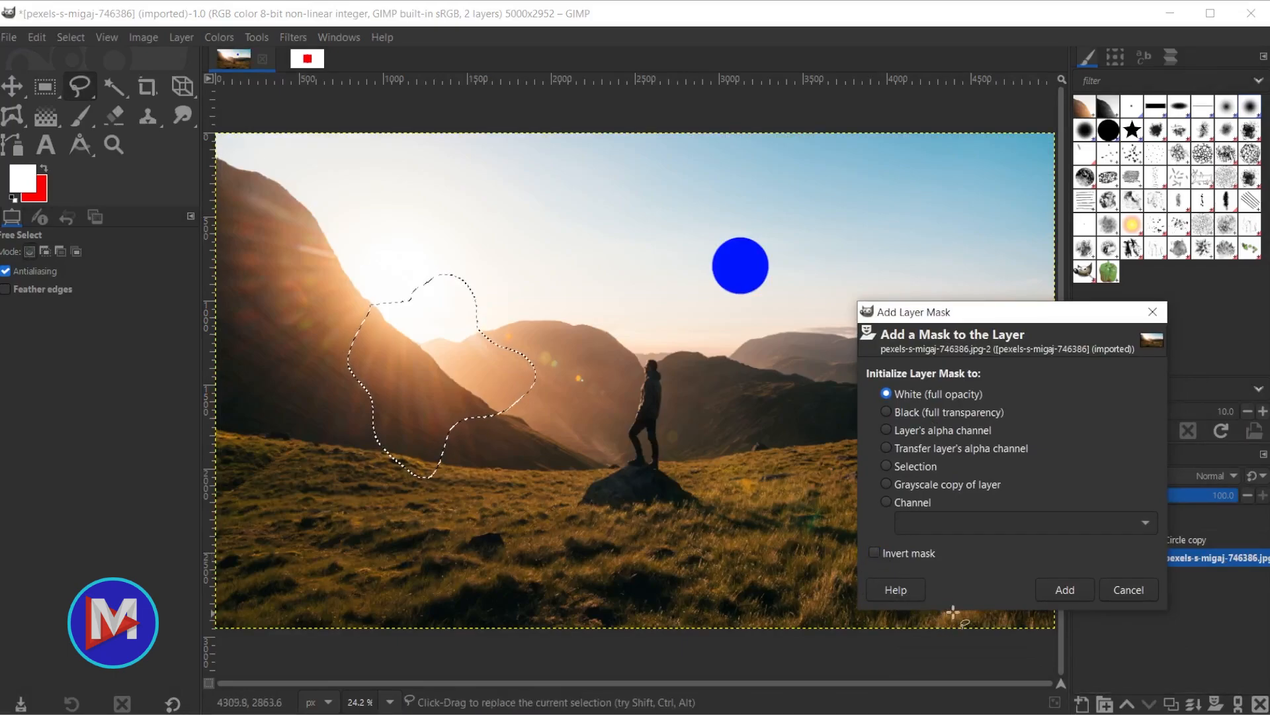
left_click(1063, 592)
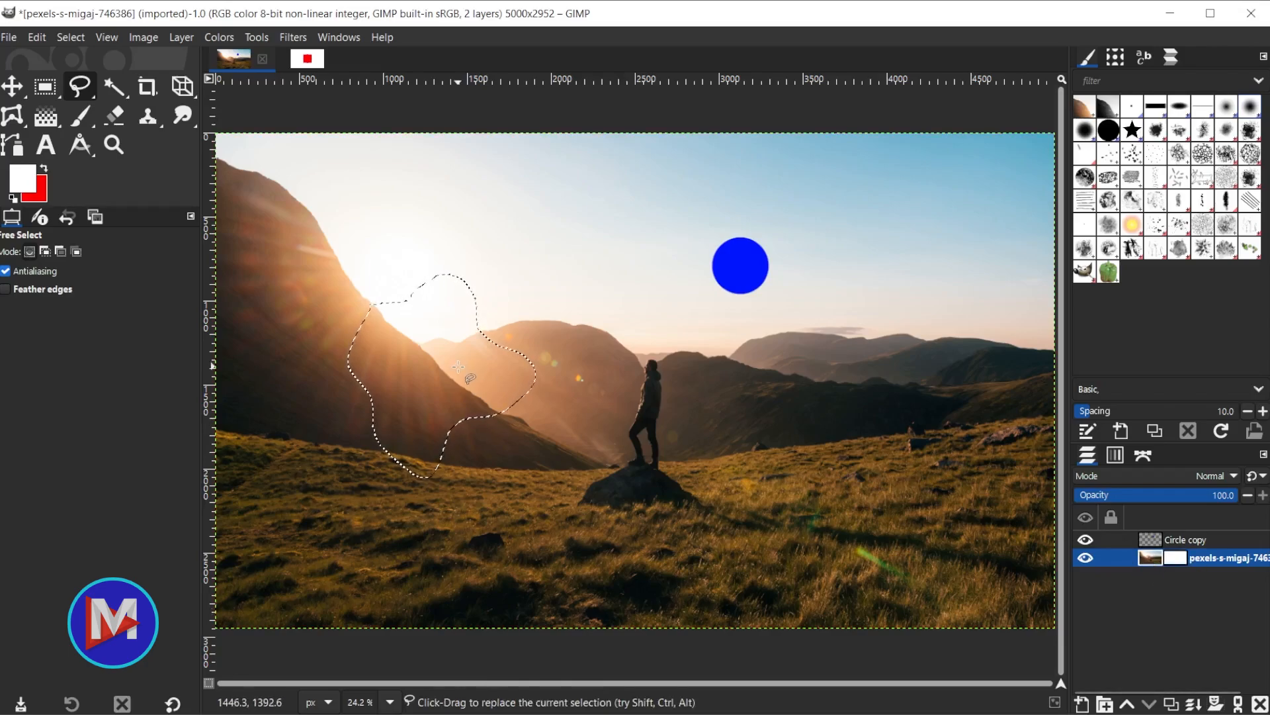
Copy the selected area of the photo, paste it onto the layer mask as a floating mask, and anchor it
key("ctrl+c")
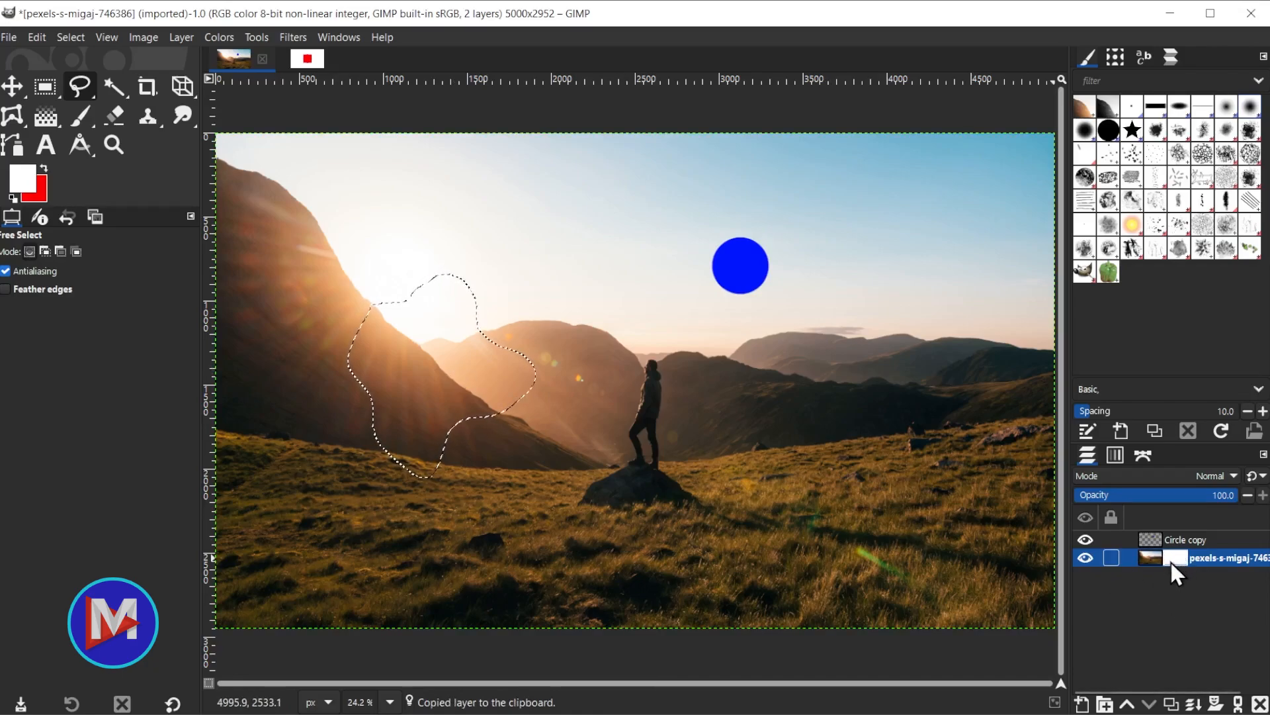
key("ctrl+v")
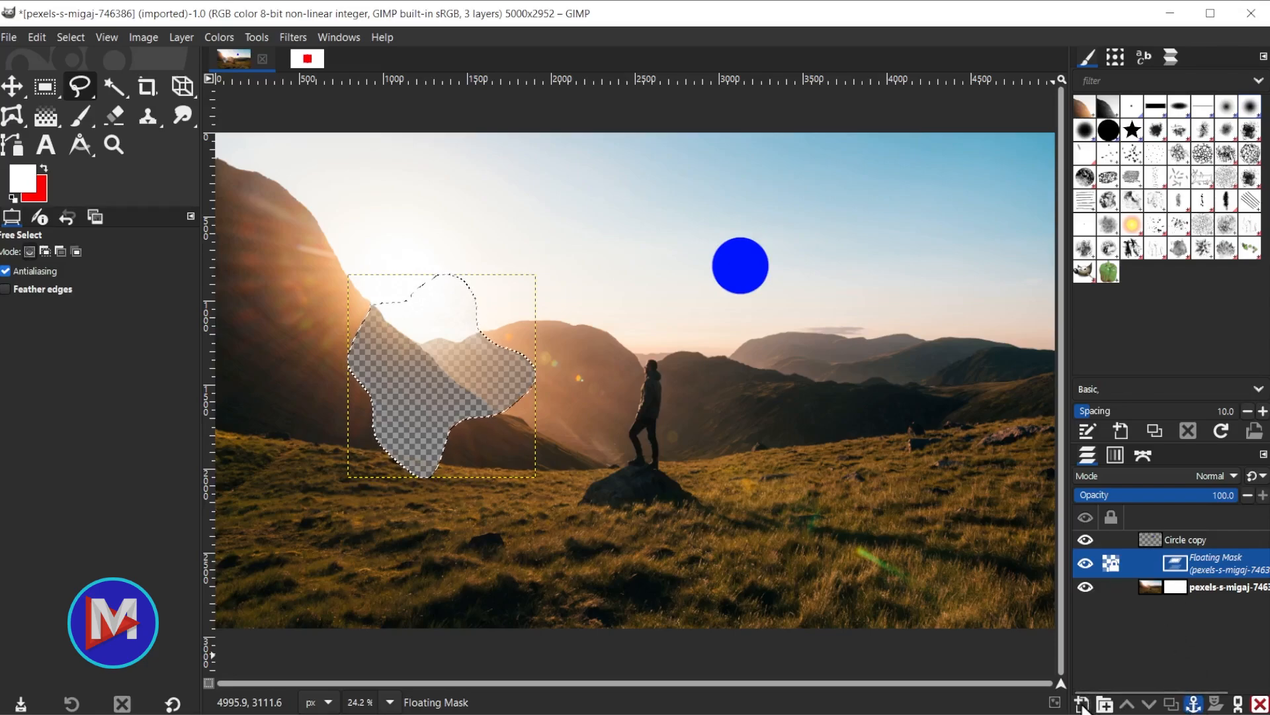
left_click(1195, 701)
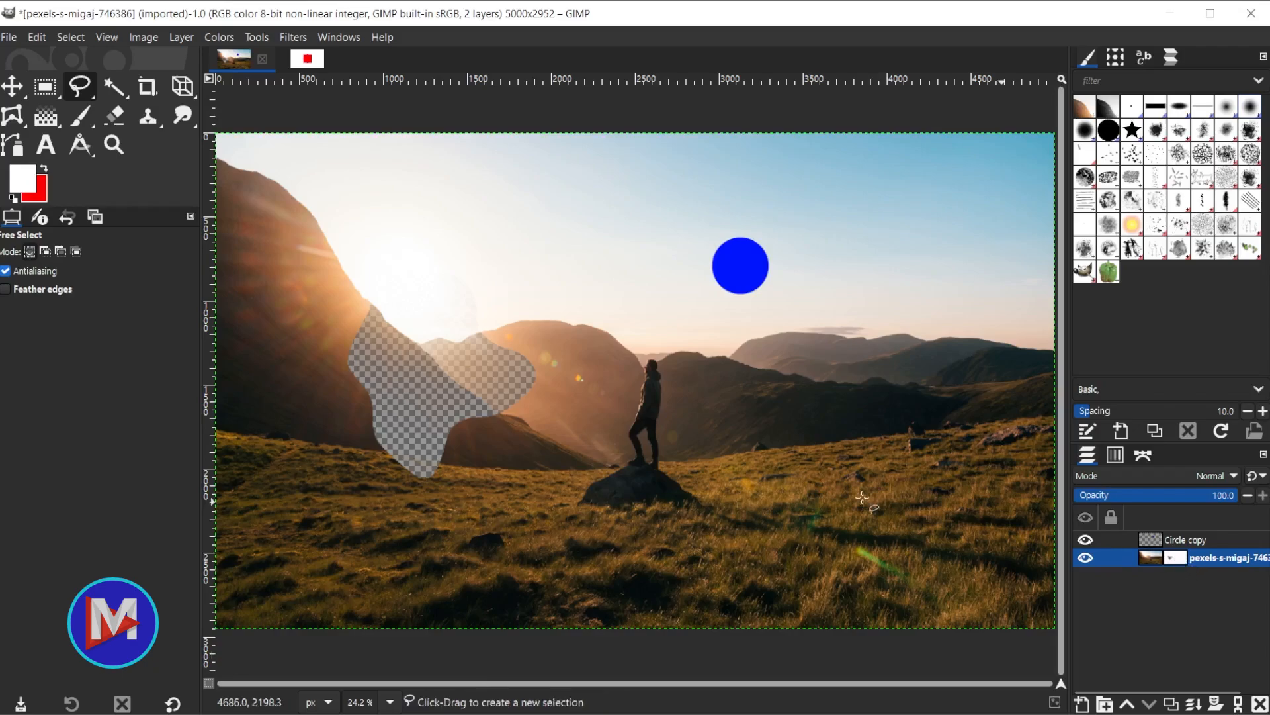
Delete the layer mask from the photo layer
right_click(1177, 556)
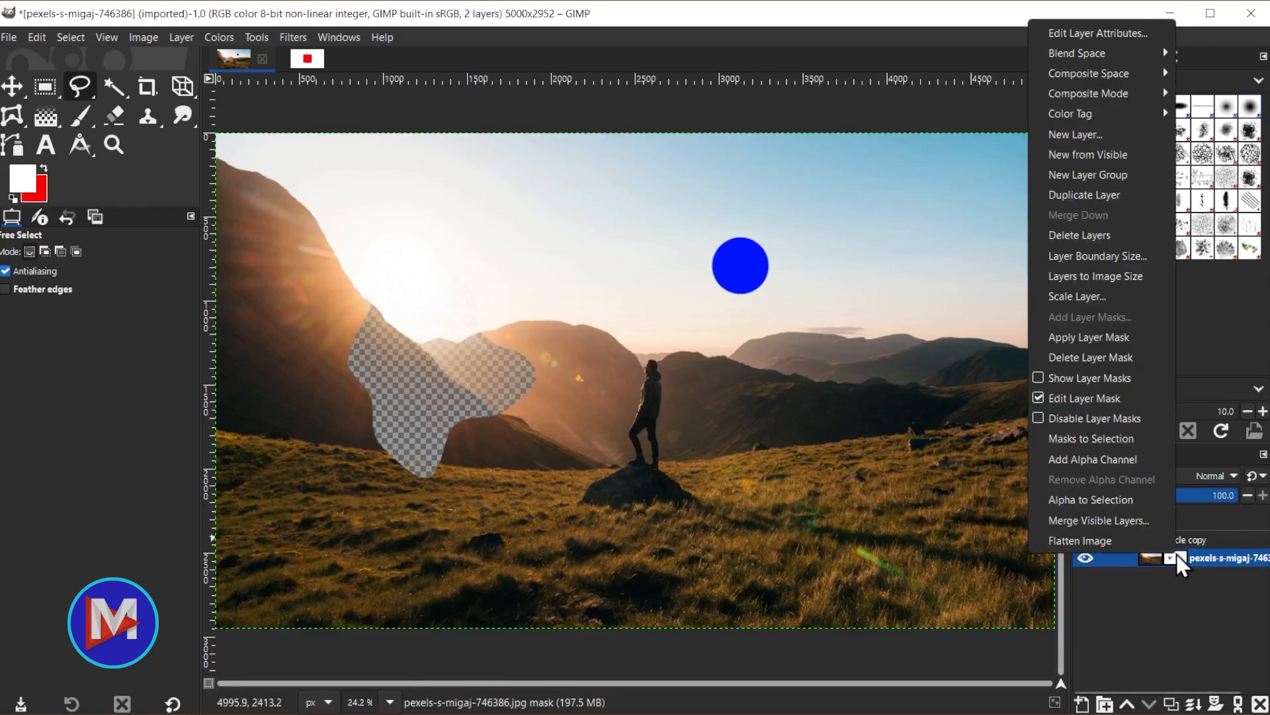
left_click(1128, 358)
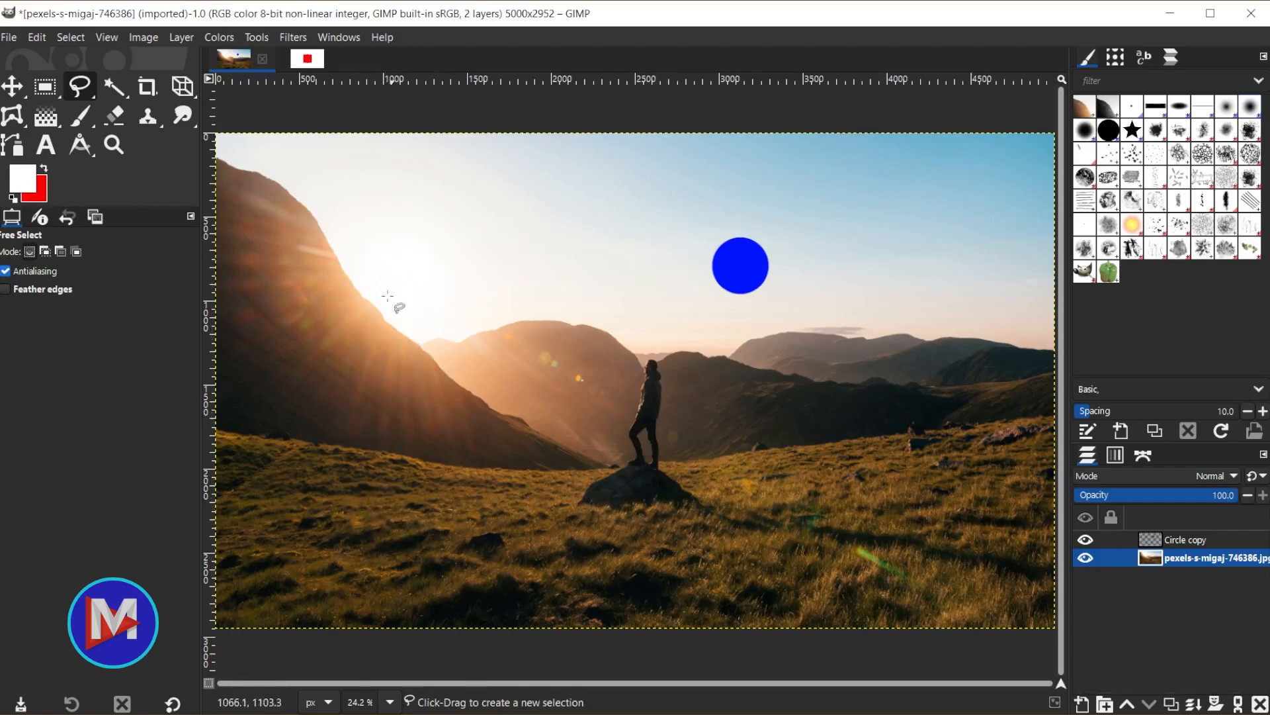
Draw a freehand selection around the sun and part of the hillside in the photo, and float it
left_click(372, 247)
mouse_move(377, 258)
left_mouse_down()
mouse_move(446, 534)
mouse_move(545, 415)
mouse_move(583, 301)
mouse_move(469, 231)
mouse_move(374, 246)
left_mouse_up()
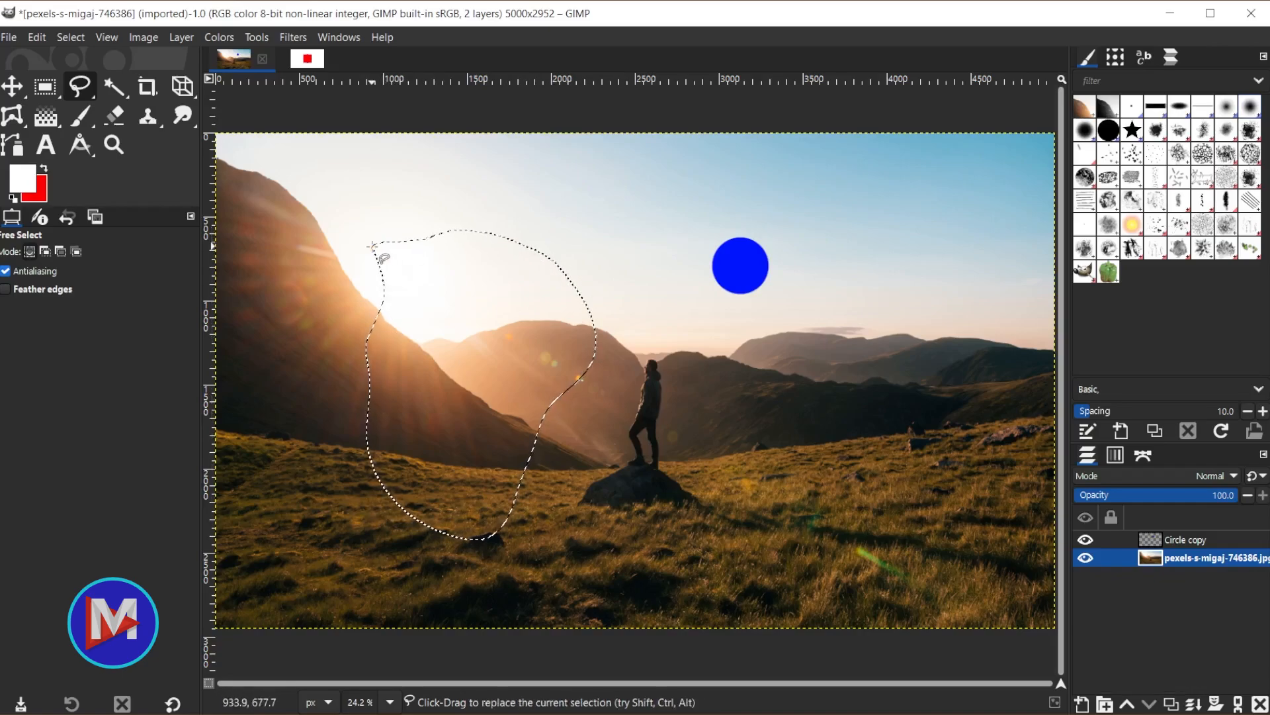
right_click(429, 276)
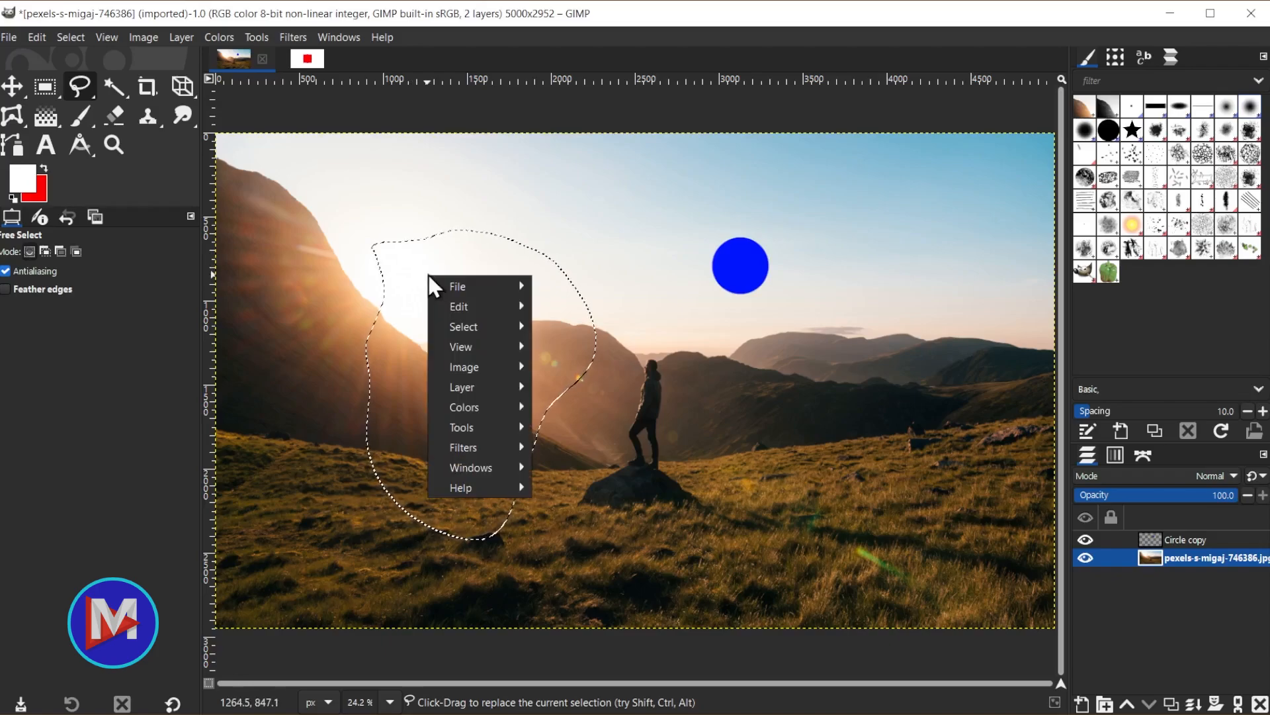
mouse_move(468, 325)
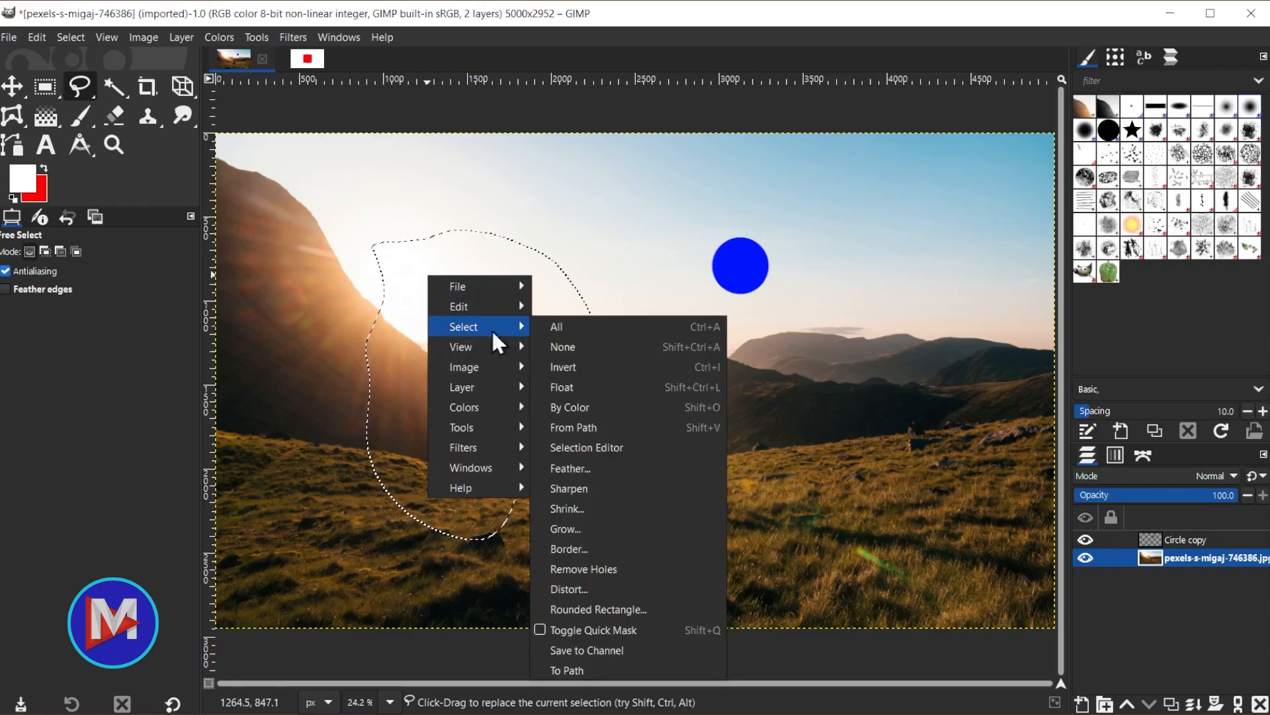
left_click(602, 383)
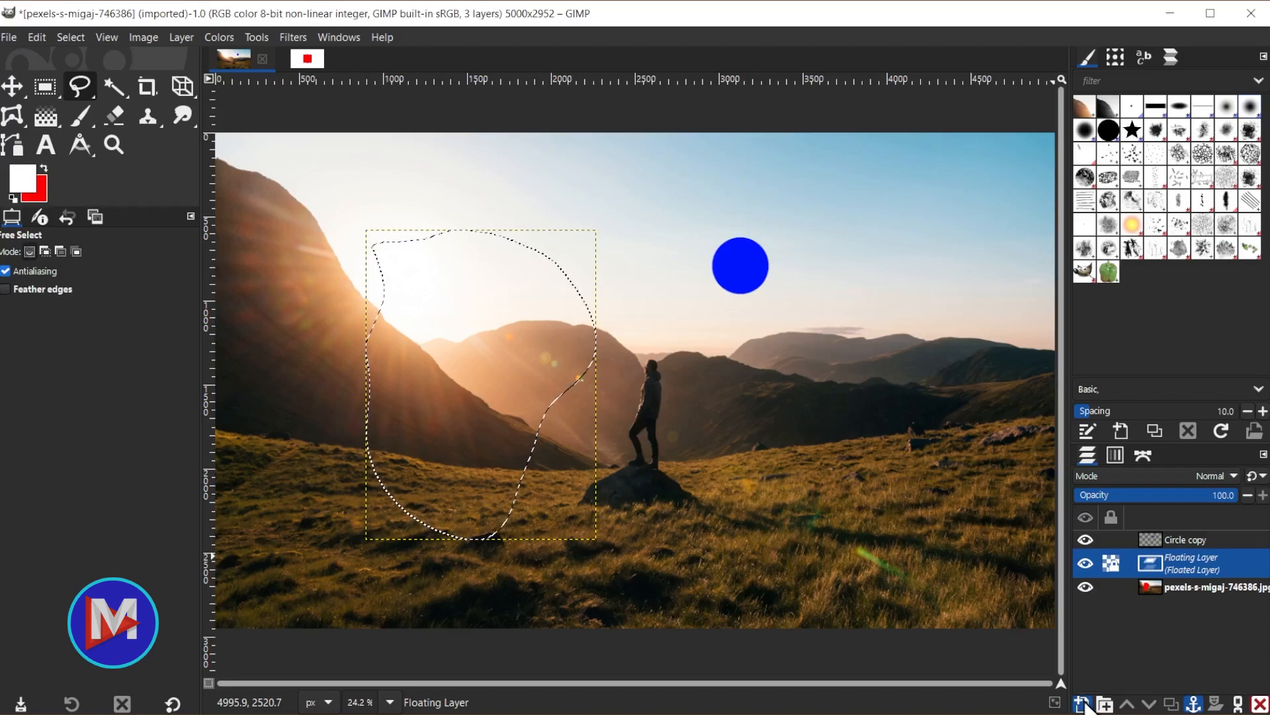
Try deleting the floating layer, and undo the deletion, the float and the selection
left_click(1261, 705)
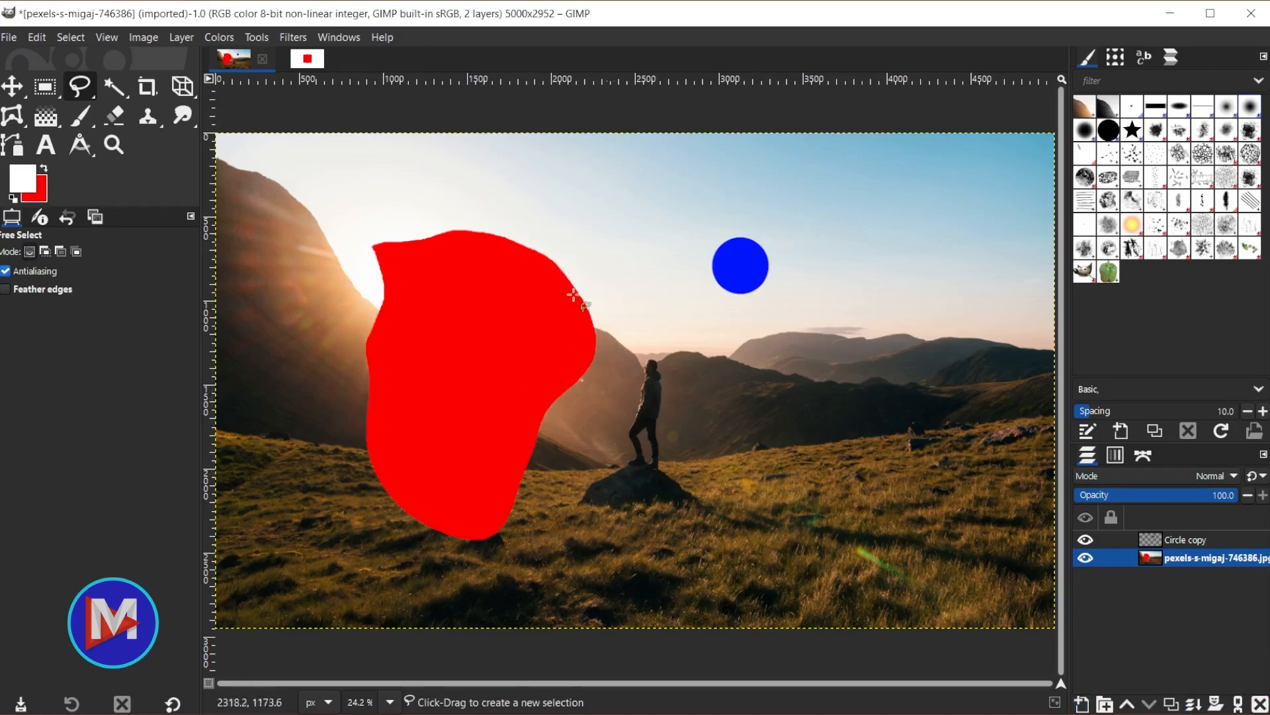
key("ctrl+z")
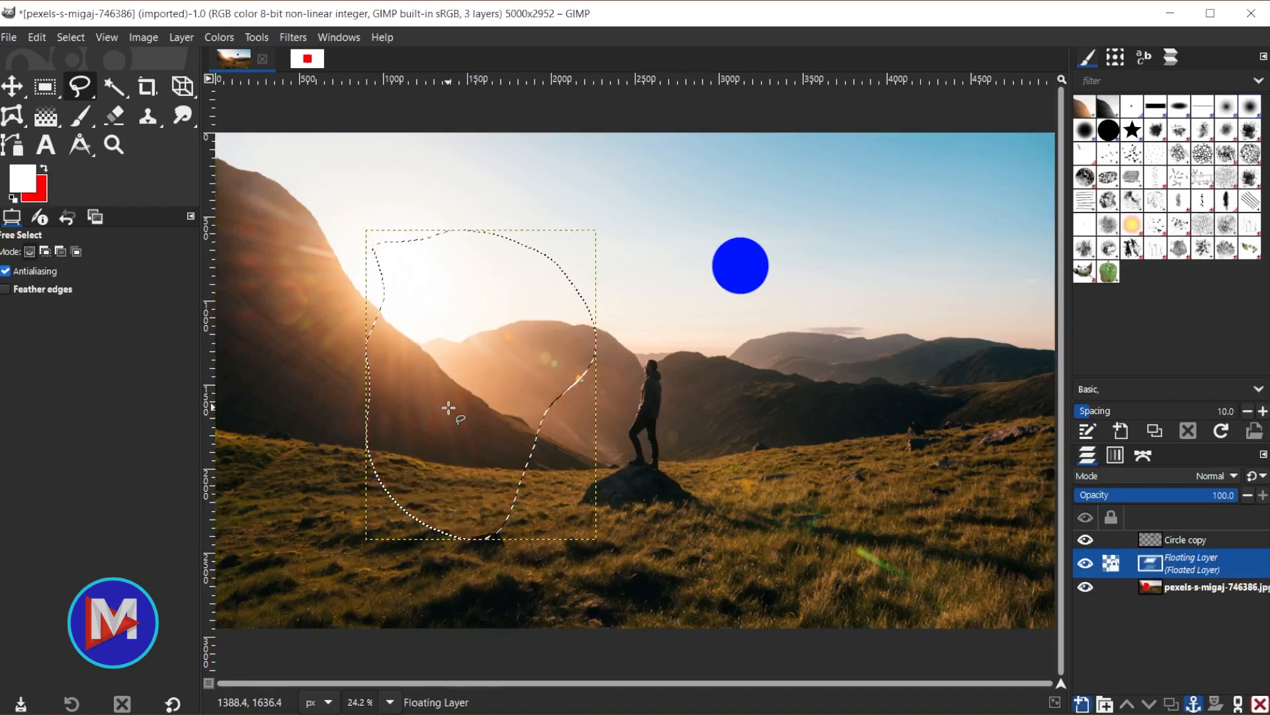
key("ctrl+z")
key("ctrl+z")
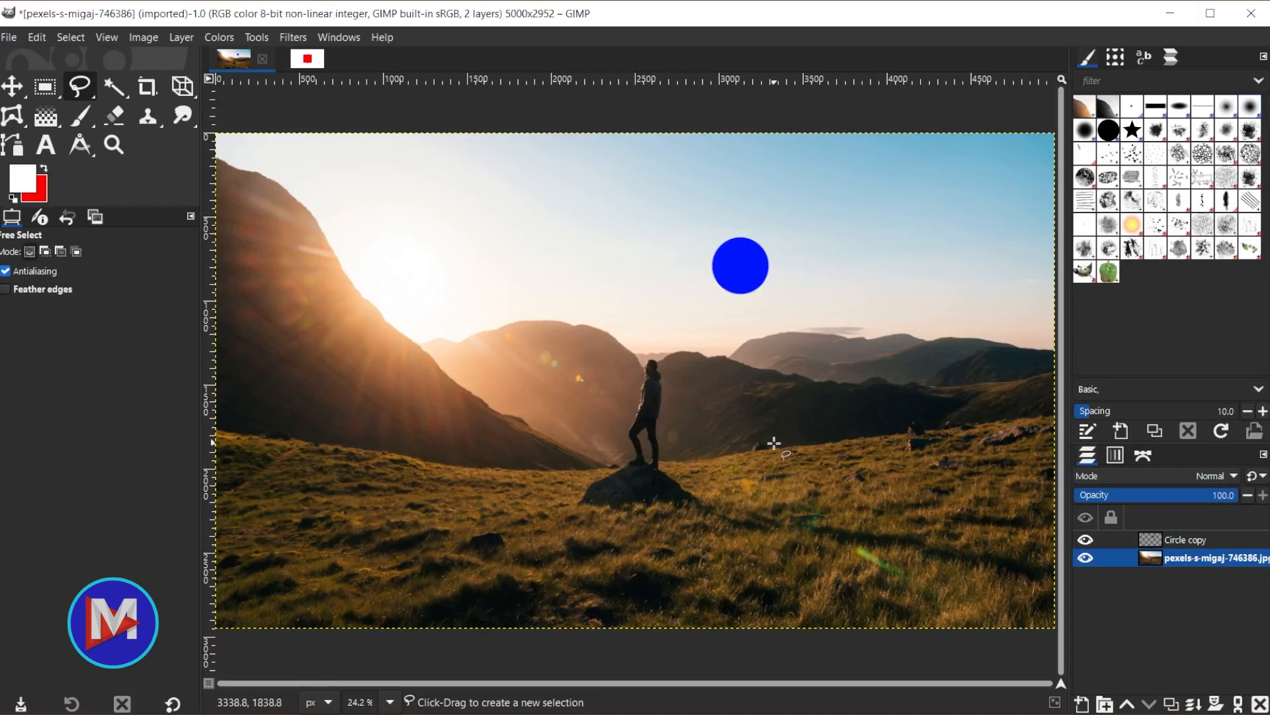
In the Theme preferences, try disabling the override of the theme's icon sizes, and re-enable it
left_click(36, 37)
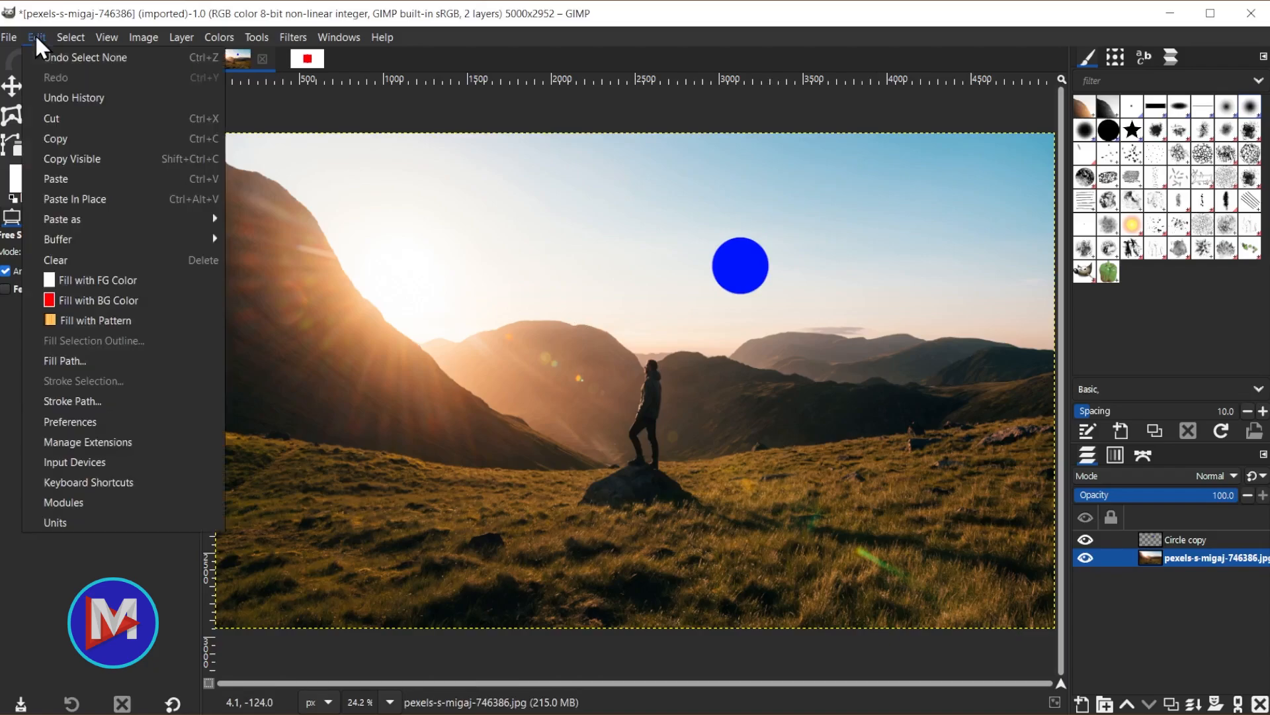
left_click(102, 423)
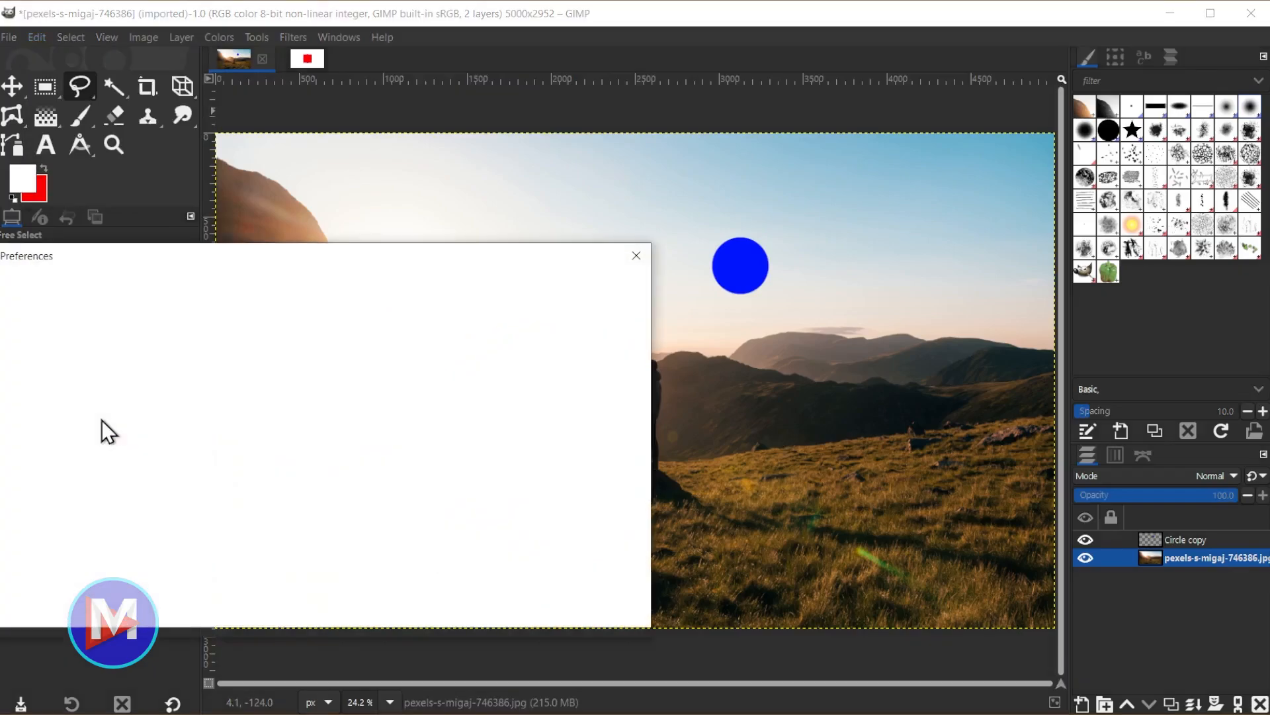
left_click_drag(97, 256, 426, 148)
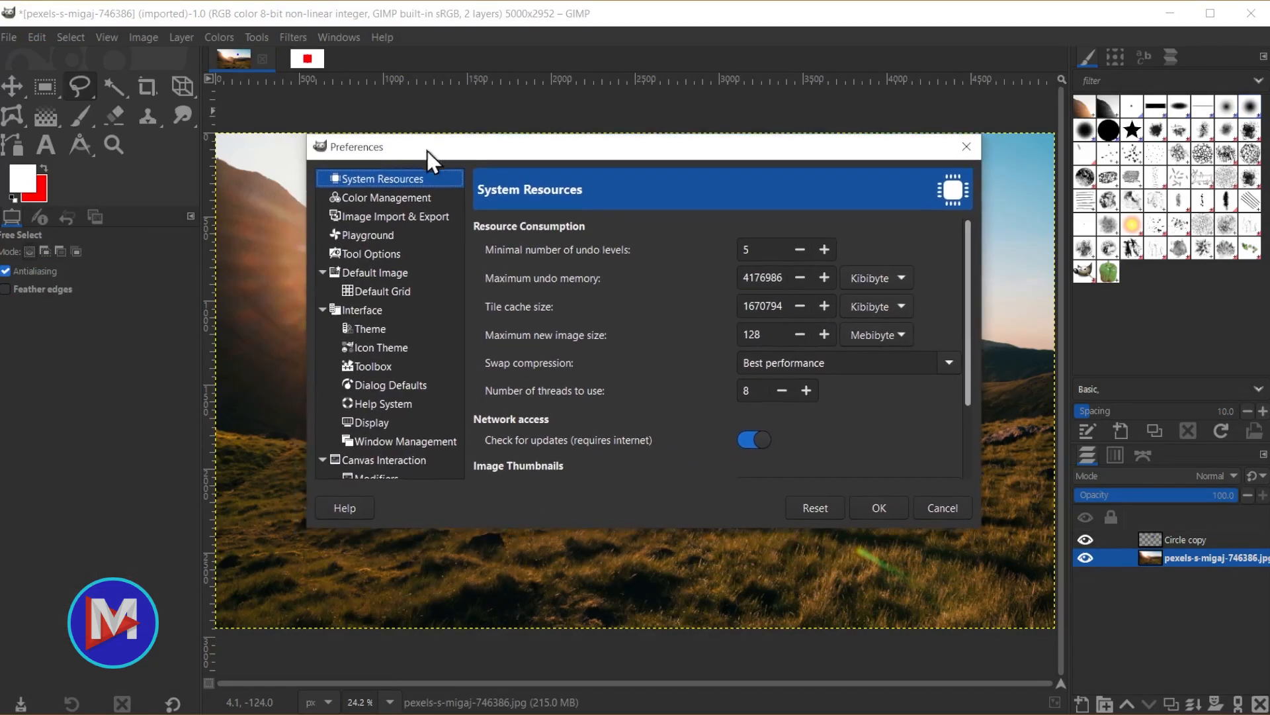
left_click(368, 324)
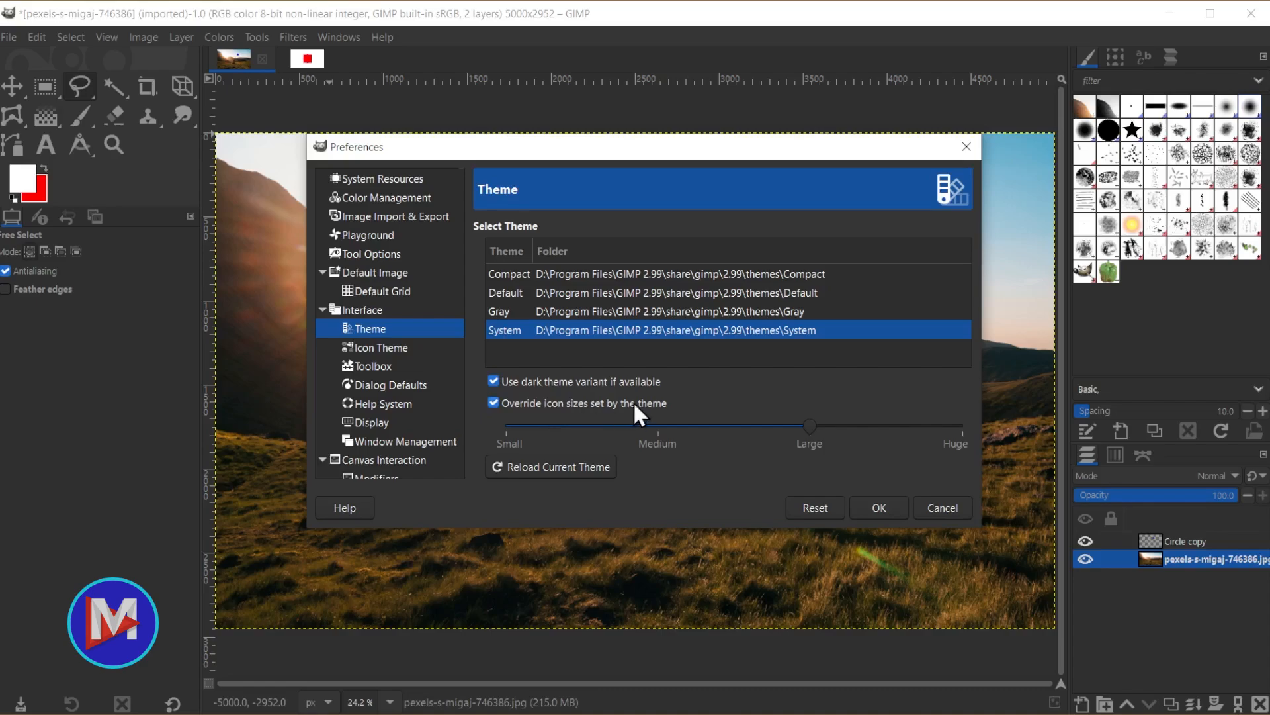
left_click(495, 403)
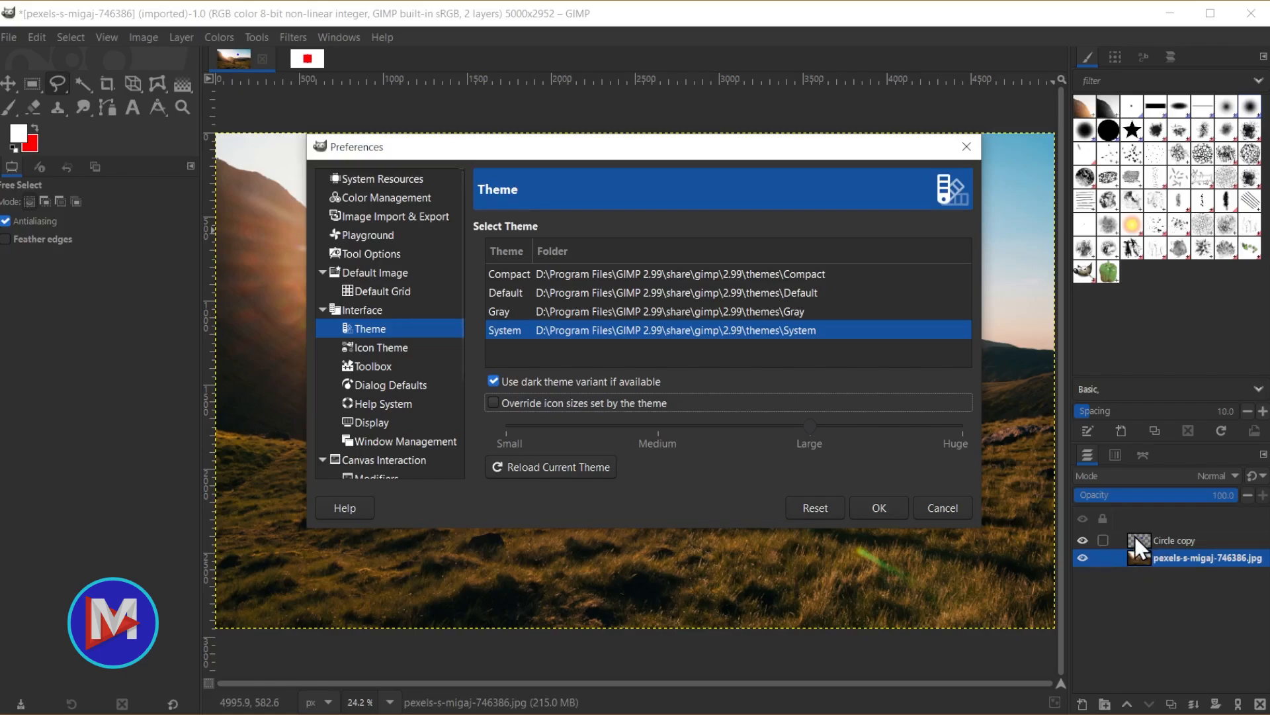
left_click(494, 401)
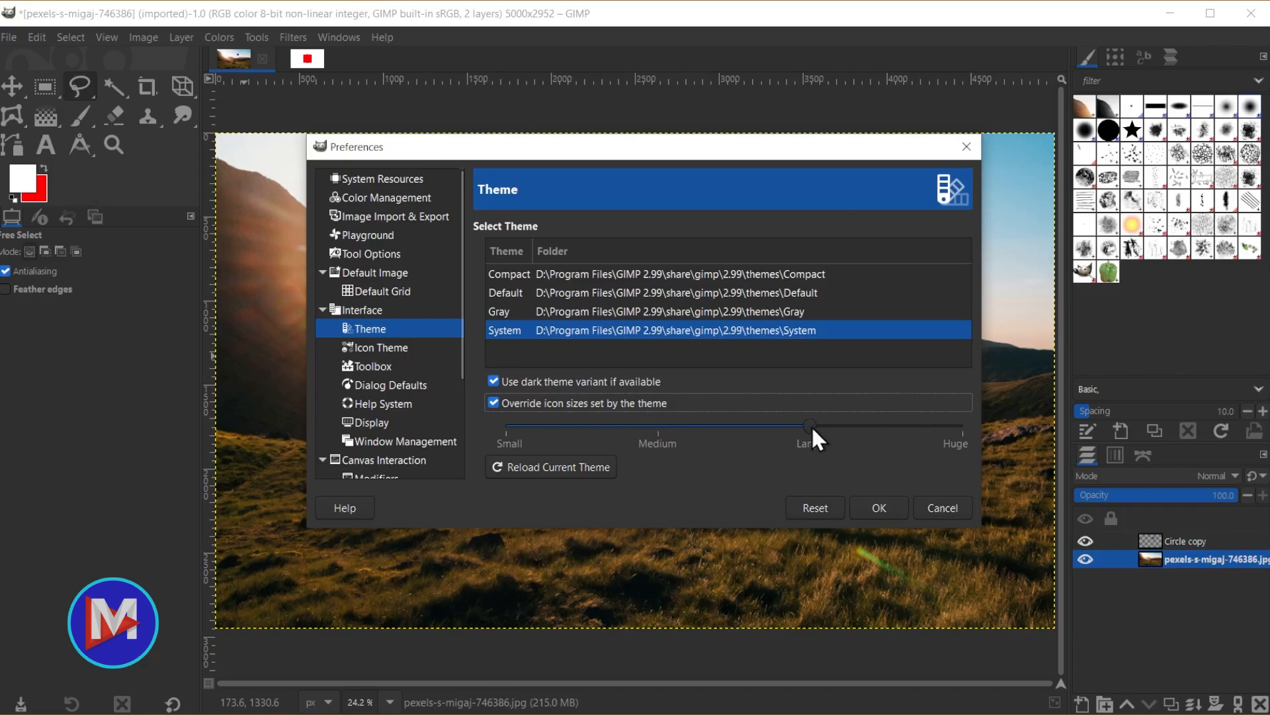
Try the Huge icon size, set it back to Large, and confirm the preferences
left_click_drag(812, 427, 976, 434)
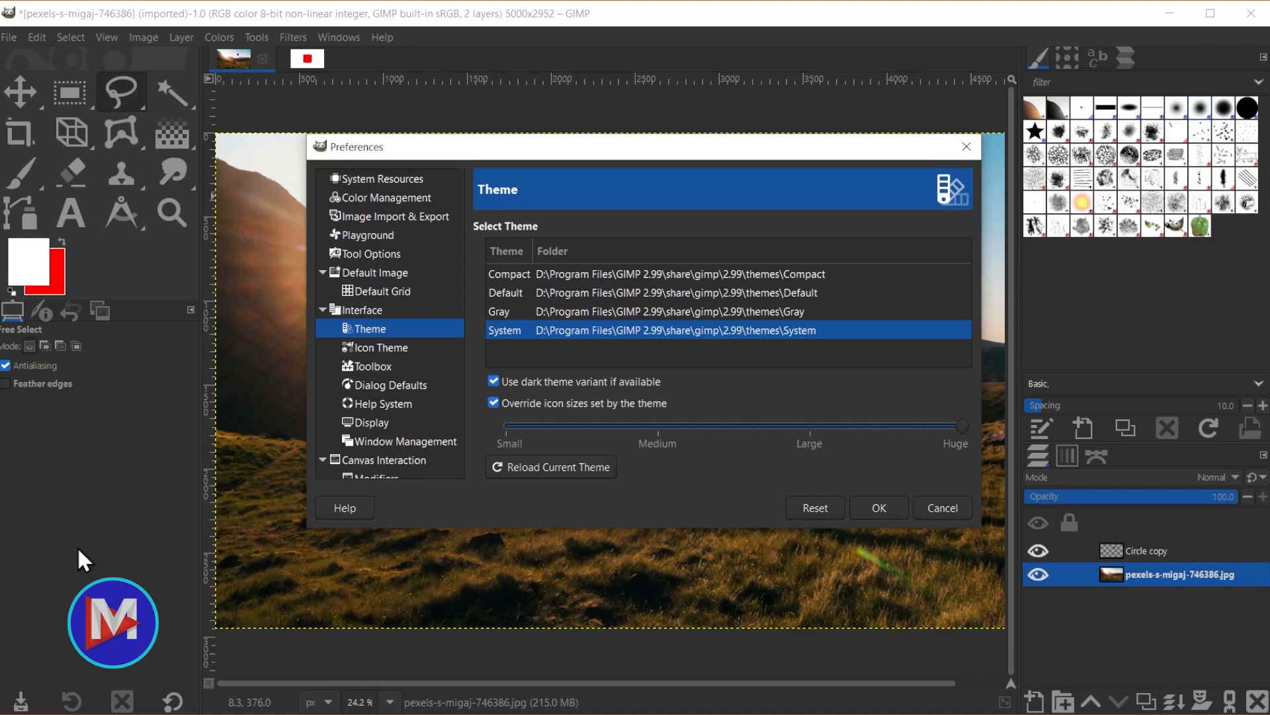
left_click(808, 424)
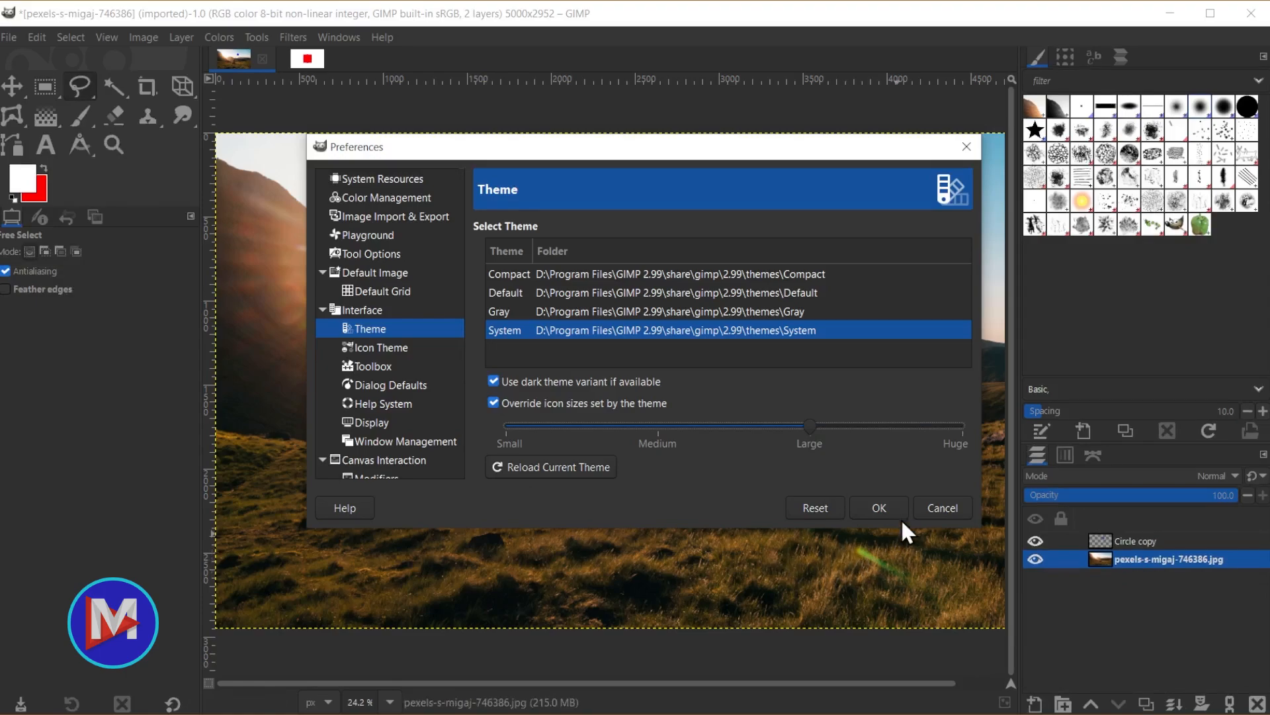
left_click(882, 508)
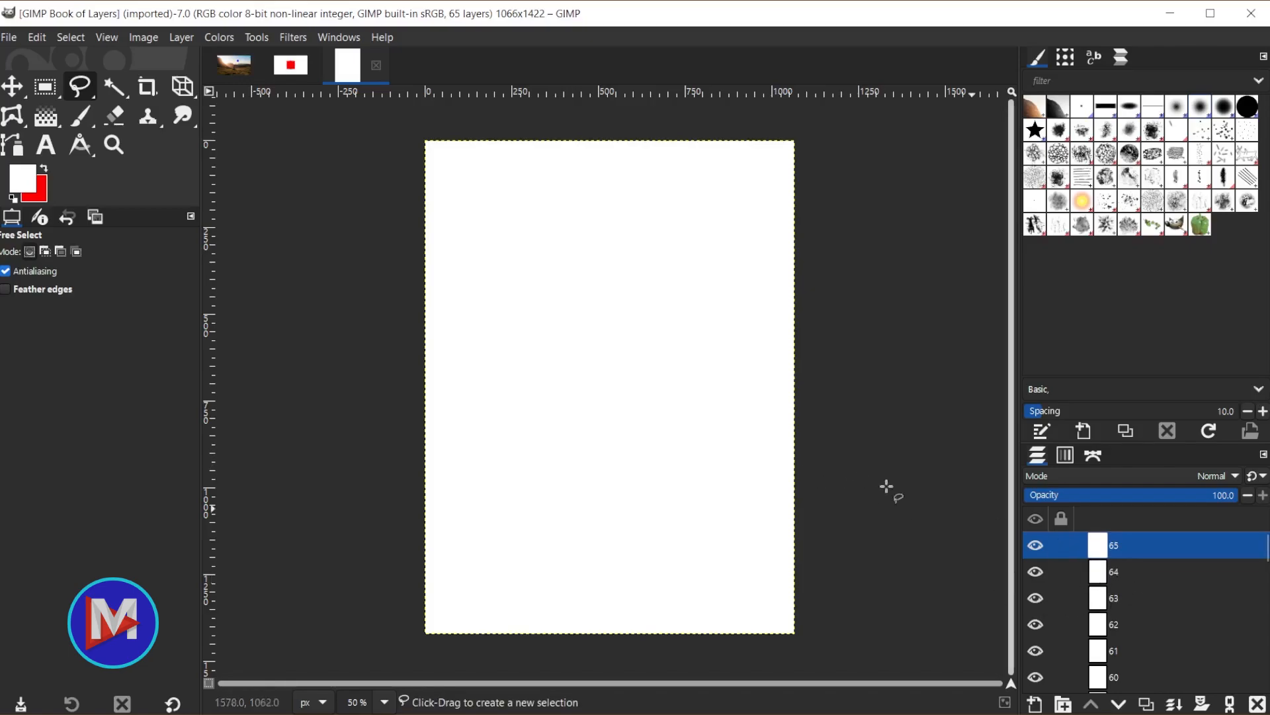
Create a layer group directly above layer 28 in the GIMP Book of Layers image
scroll(1090, 593, "down", 15)
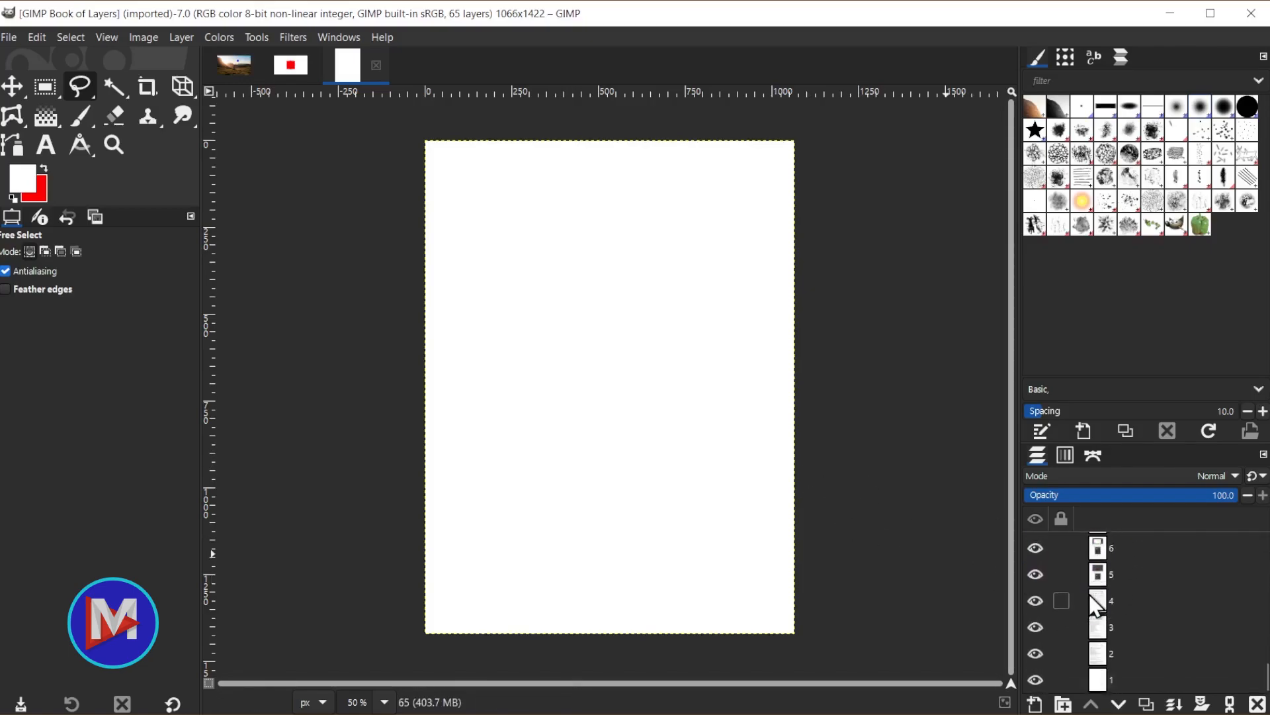
scroll(1090, 594, "up", 8)
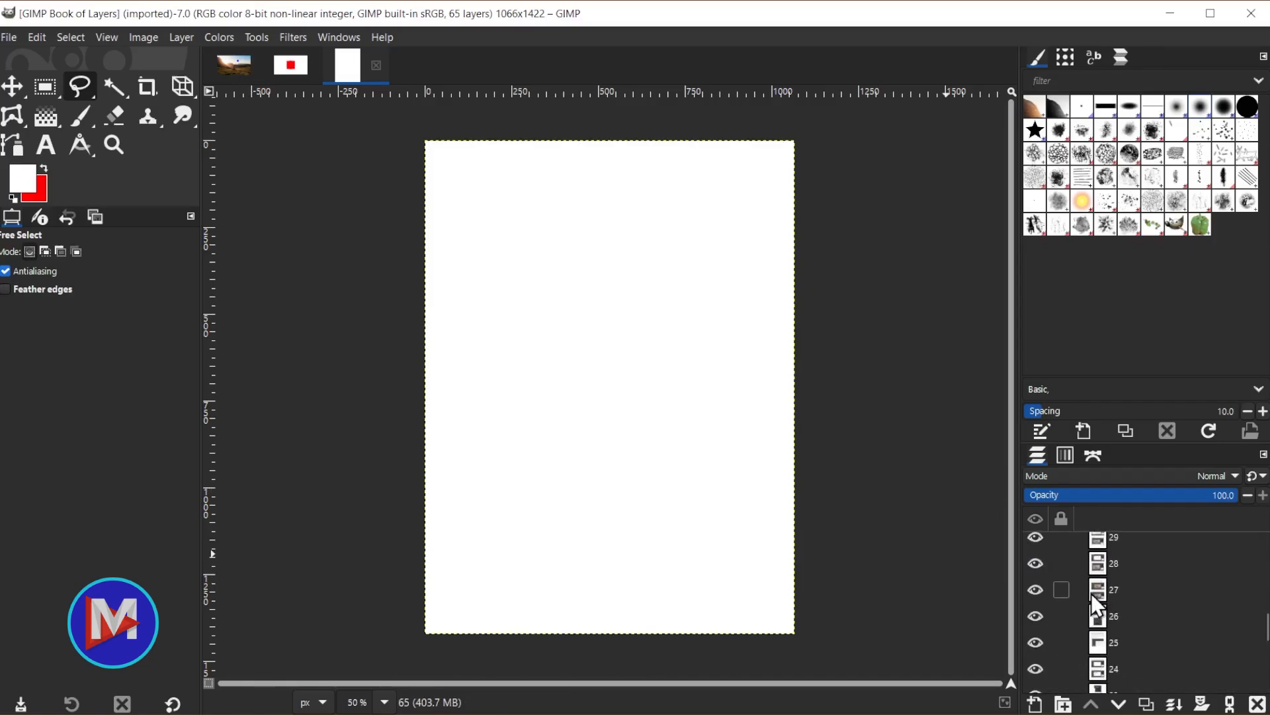
left_click(1098, 573)
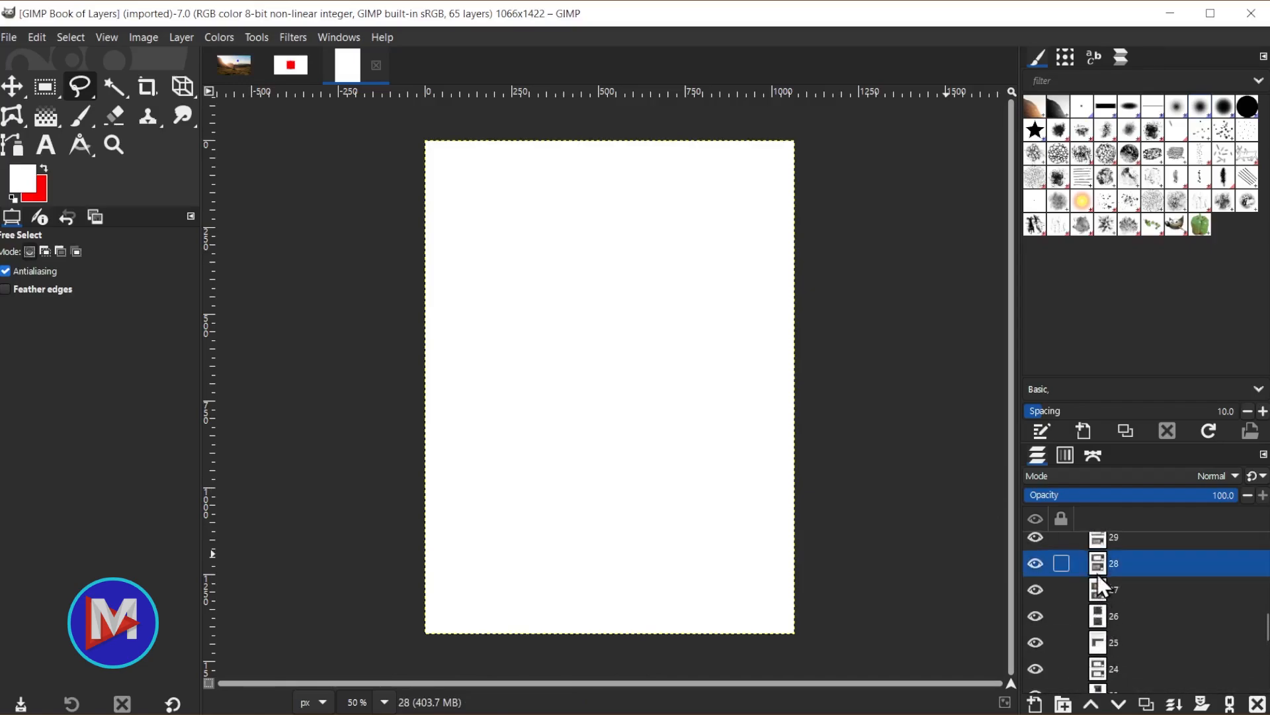
left_click(1063, 704)
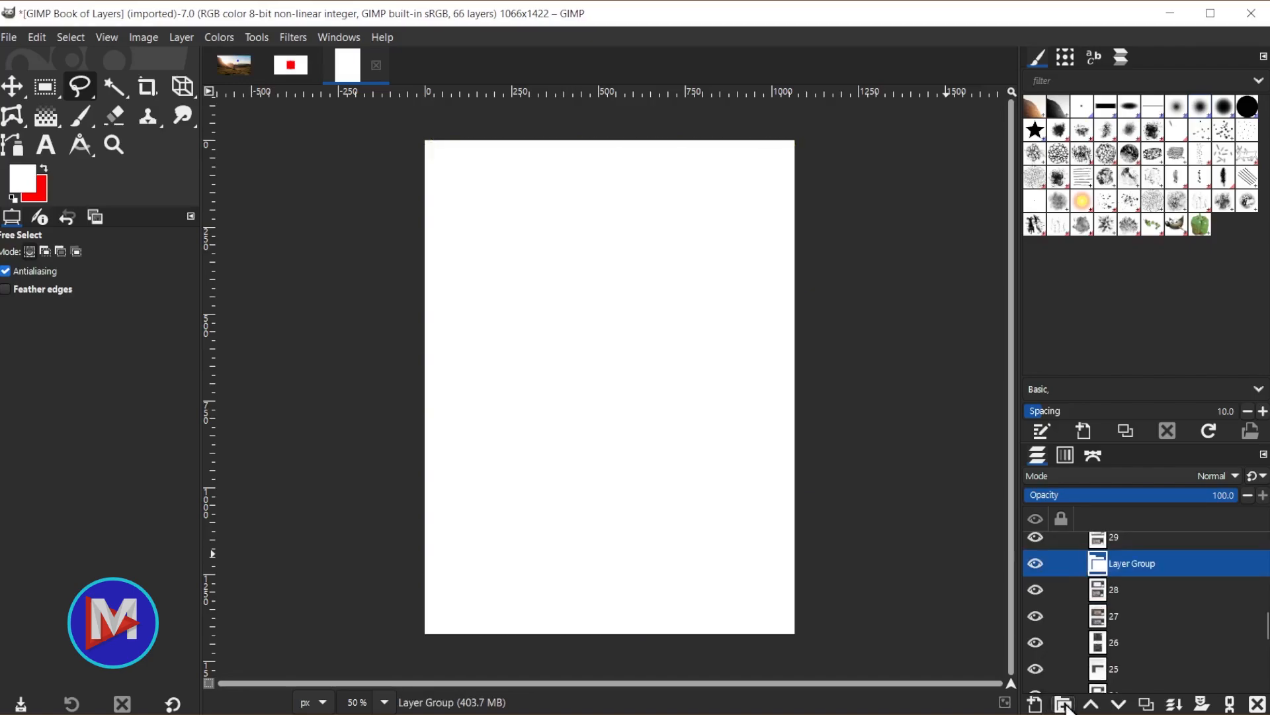
Move layers 28, 27 and 26 into the new layer group, check its contents, and collapse it
left_click_drag(1099, 594, 1103, 570)
left_click_drag(1101, 618, 1163, 636)
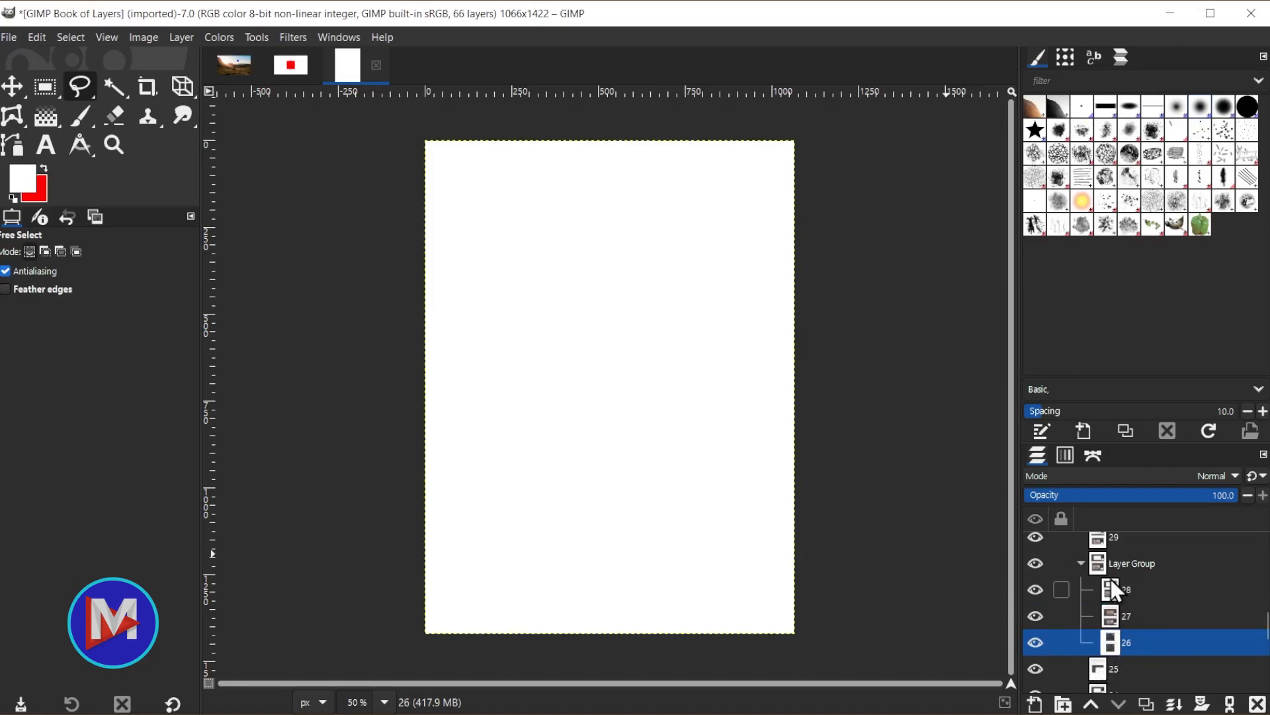
left_click(1082, 561)
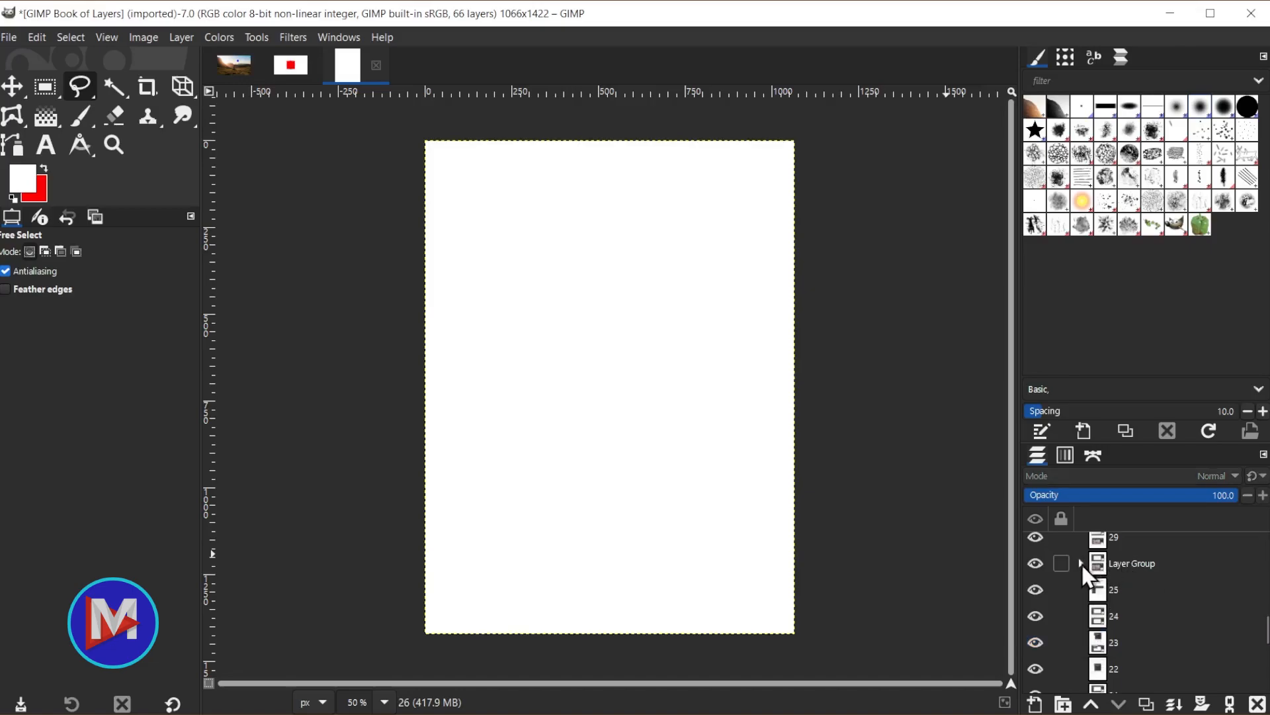
left_click(1083, 564)
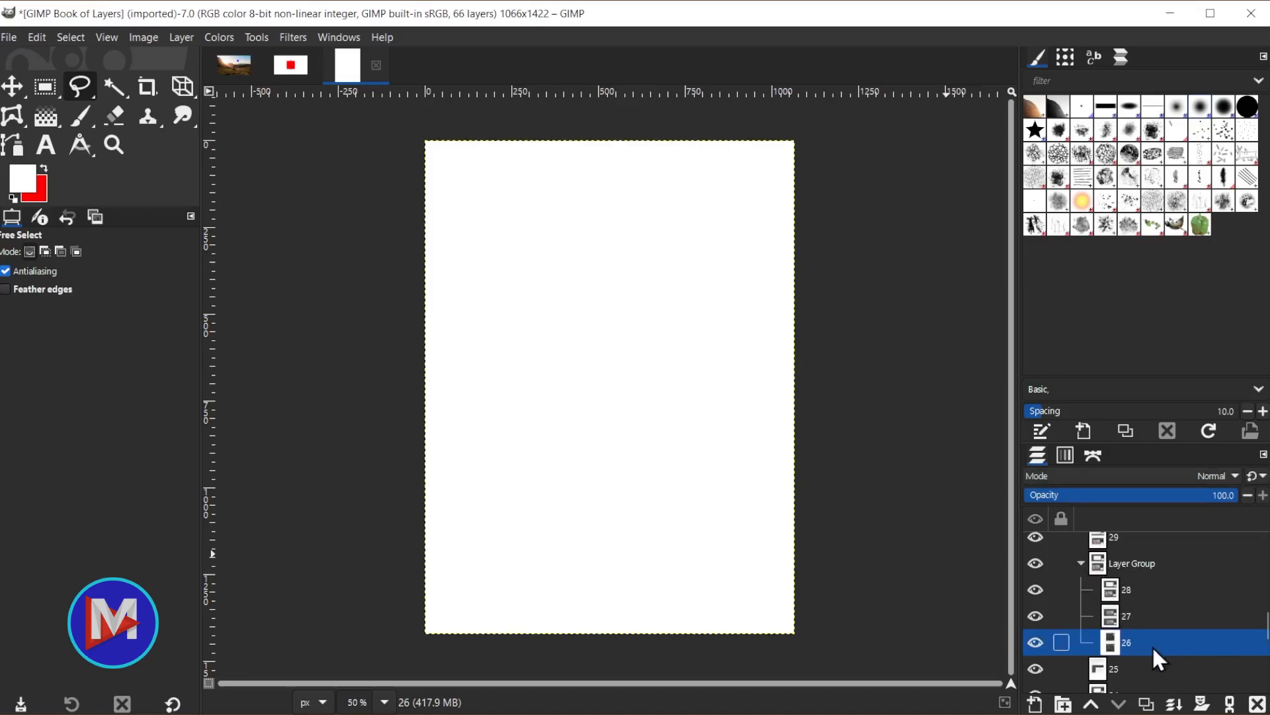
left_click(1114, 596)
left_click(1115, 615)
left_click(1118, 640)
left_click(1082, 562)
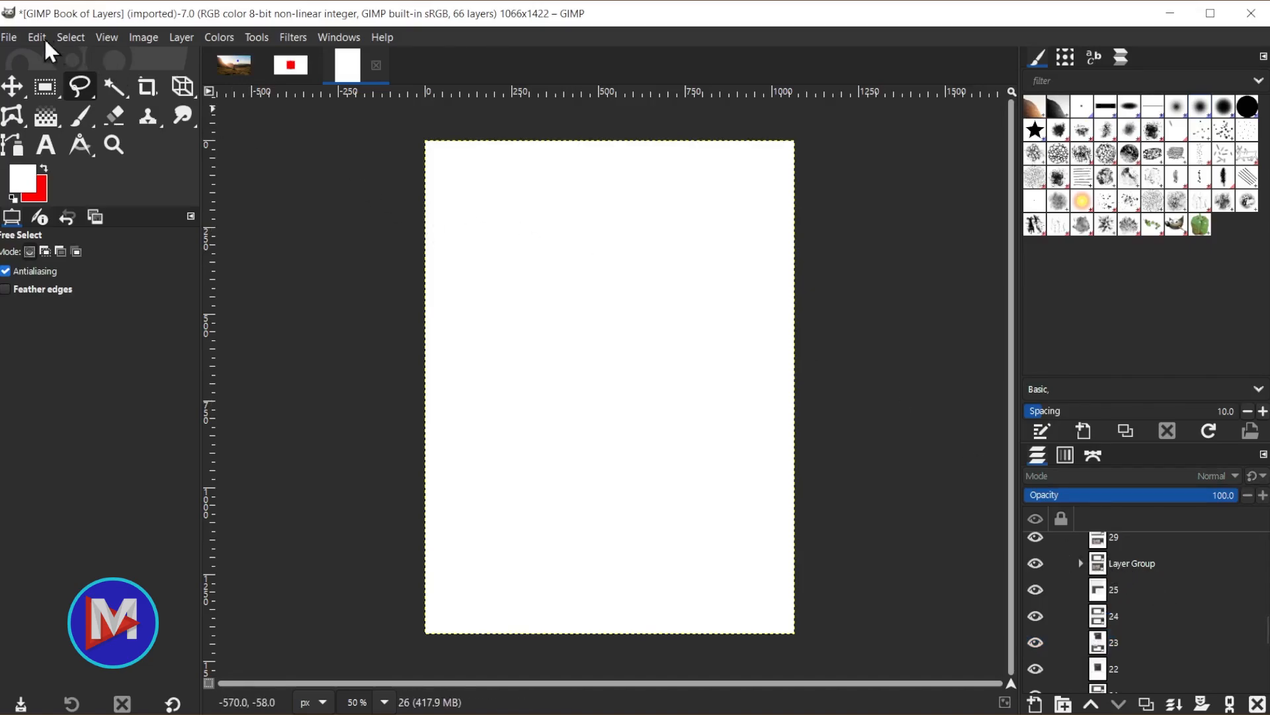
Start exporting the image under the name GIMP Book of Layers-test.pdf
left_click(11, 41)
left_click(53, 302)
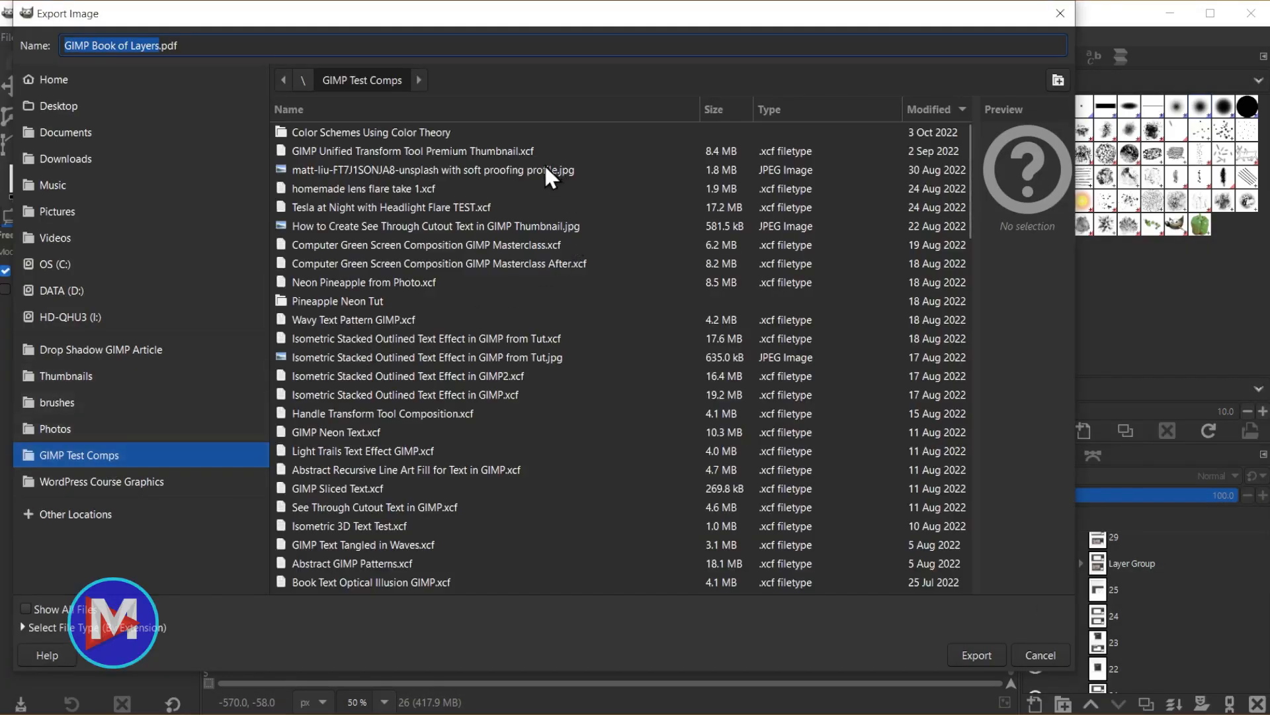
left_click(156, 45)
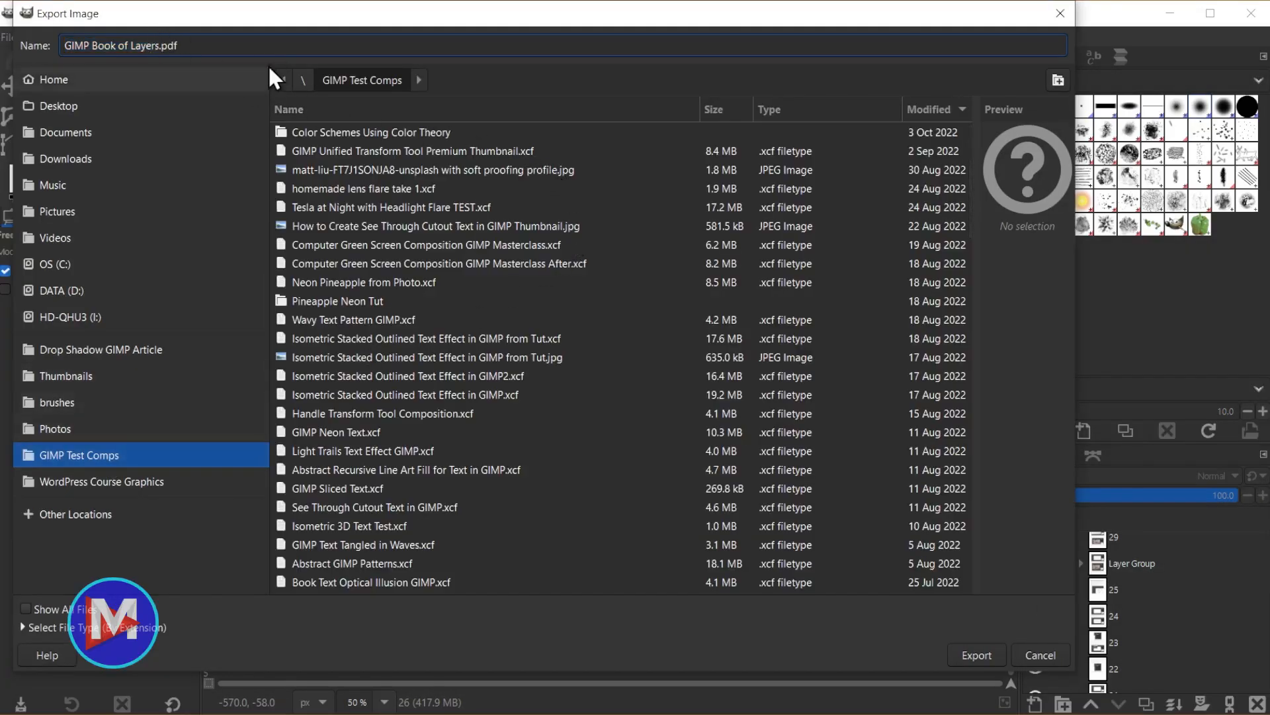
type("-test")
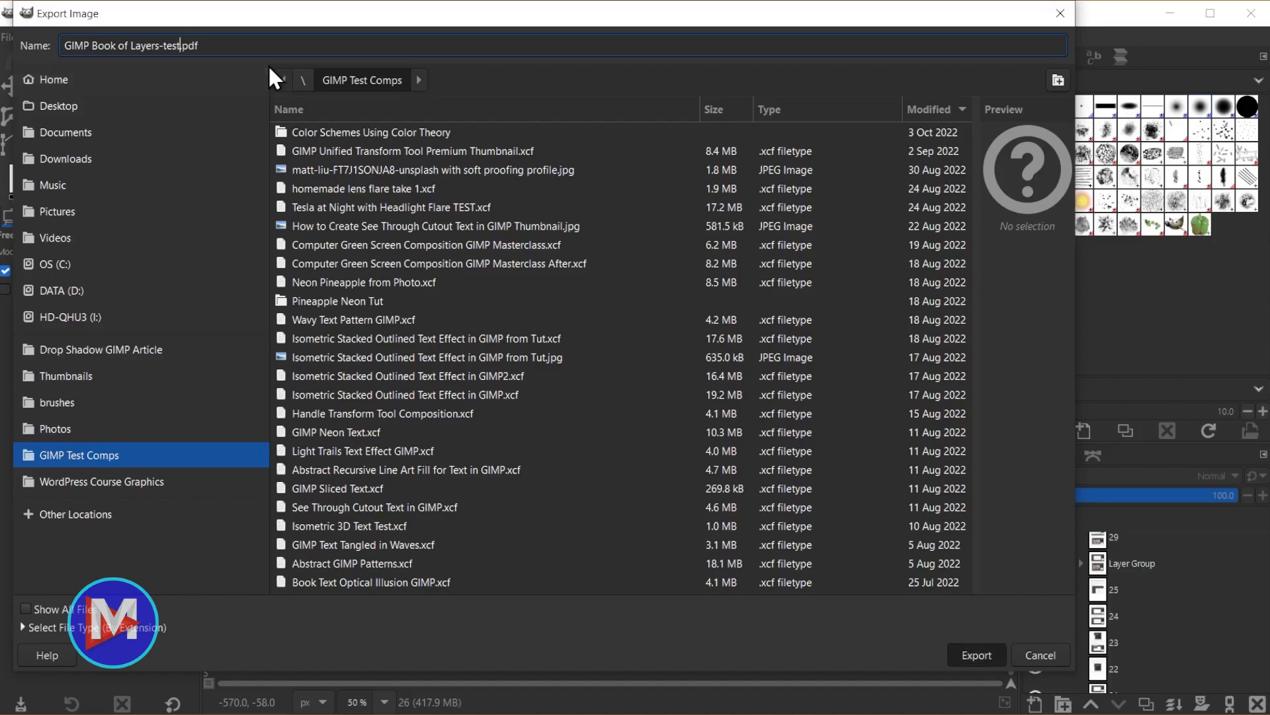
key("Escape")
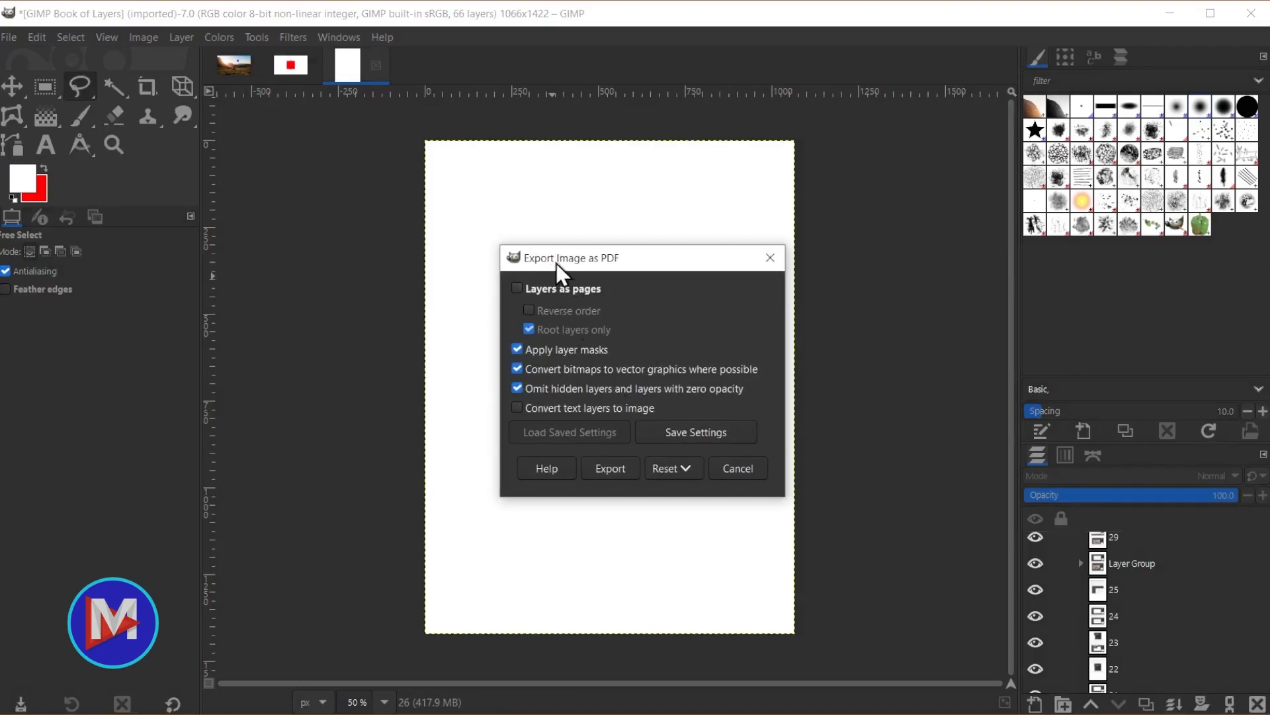
Try enabling Layers as pages and disabling Root layers only for the PDF, and cancel the export
left_click_drag(557, 264, 584, 213)
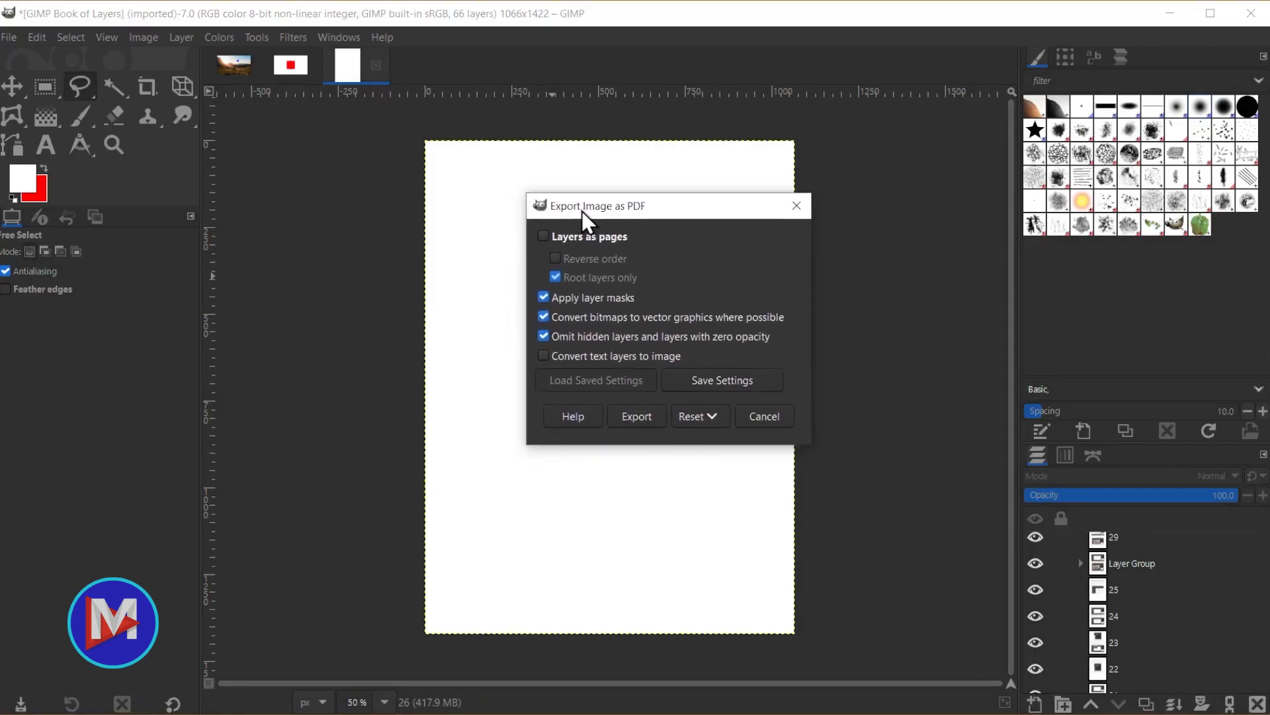
left_click(544, 237)
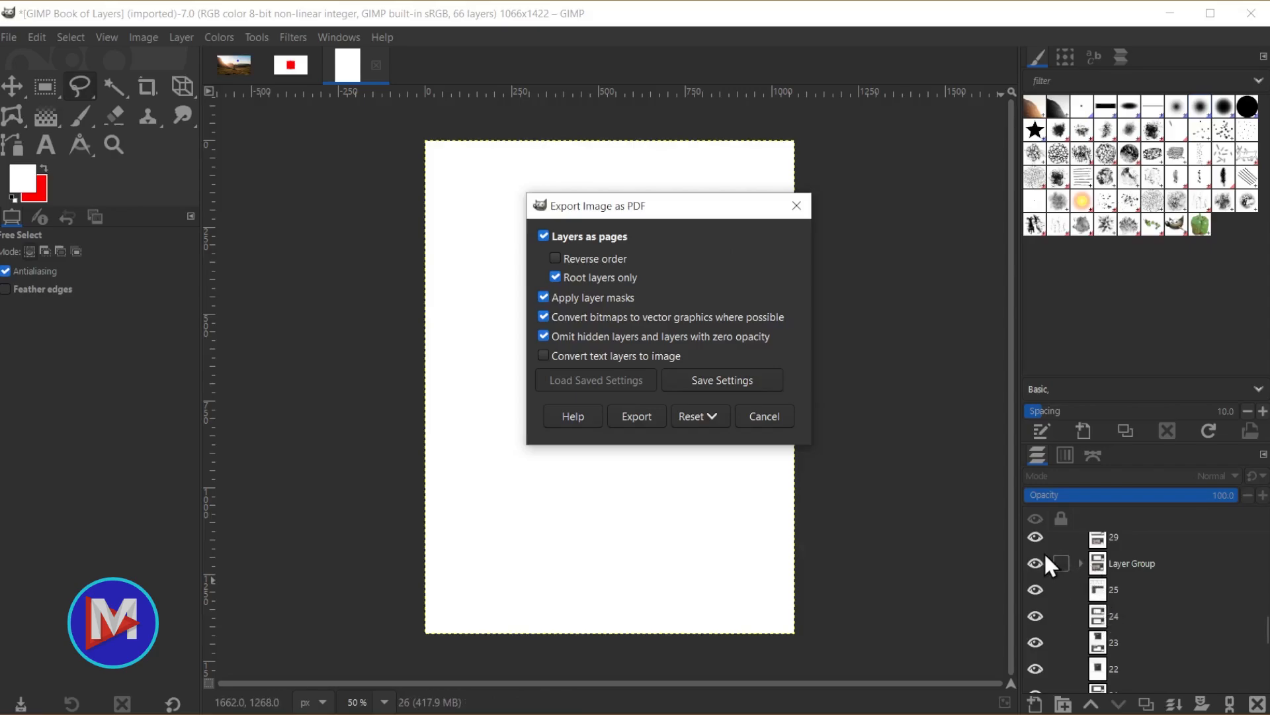
left_click(562, 279)
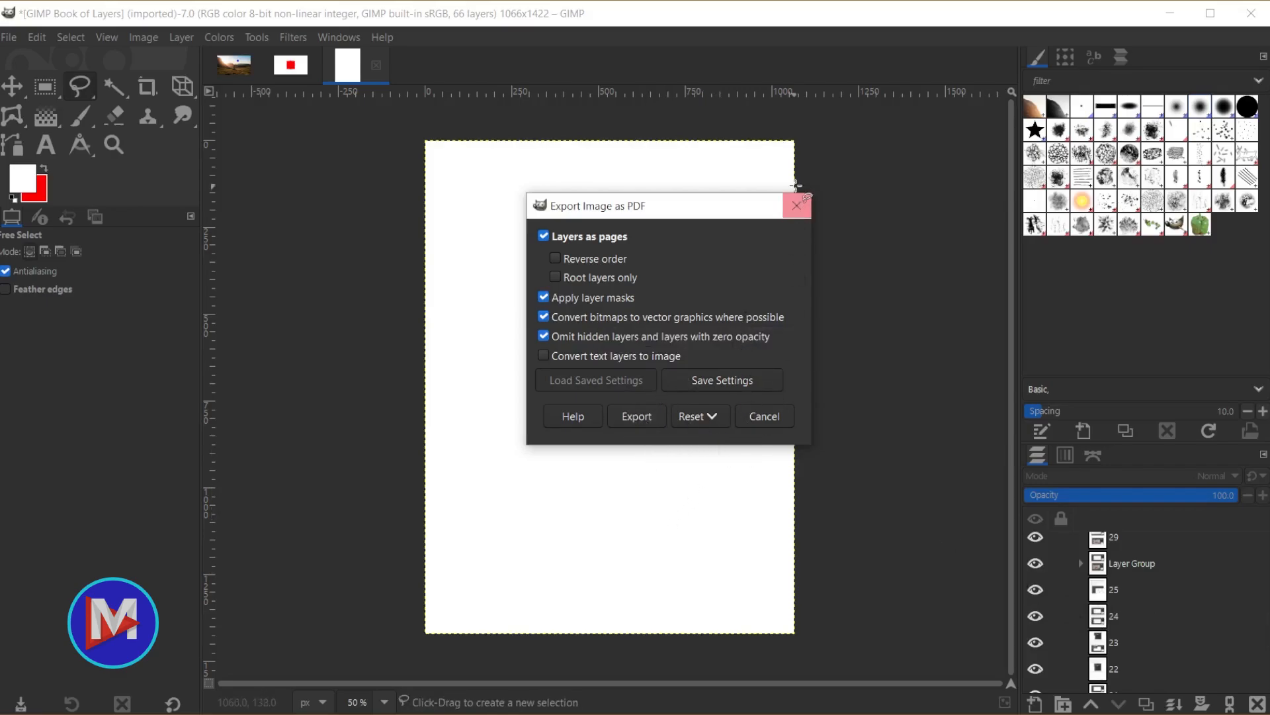
left_click(797, 206)
left_click(1060, 13)
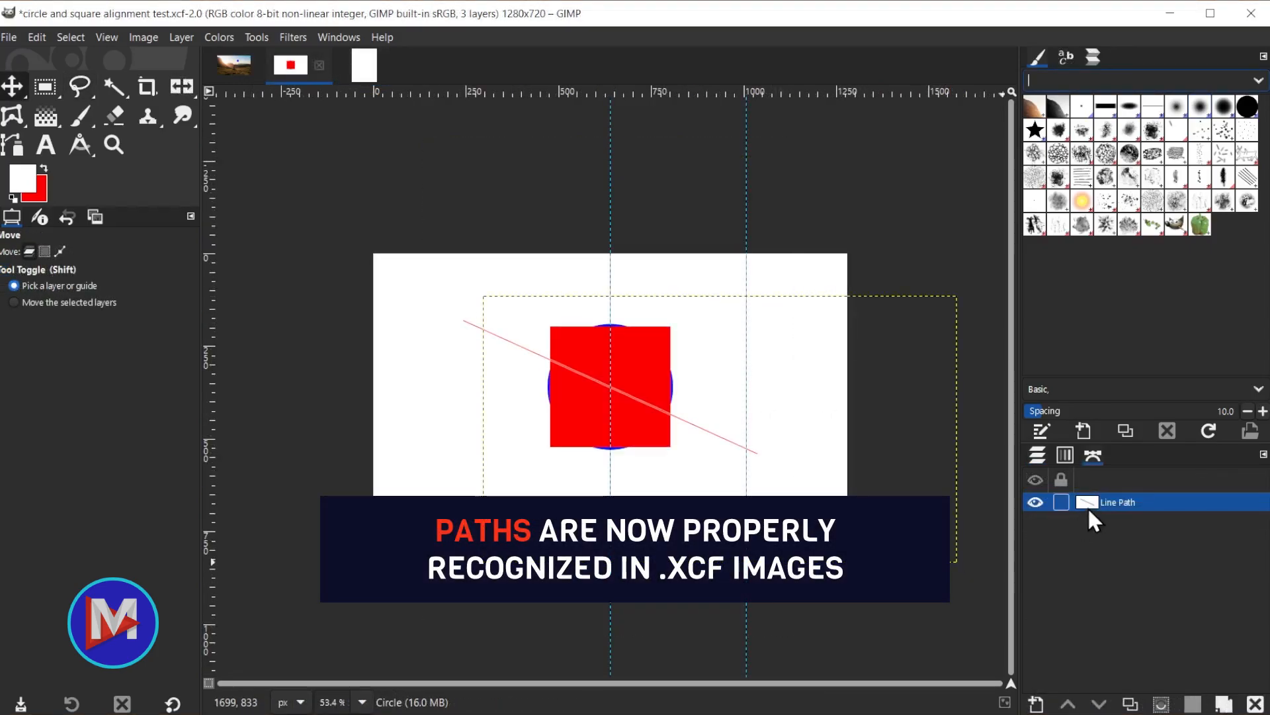
Give the Line Path a yellow color tag and lock its path position
right_click(1090, 503)
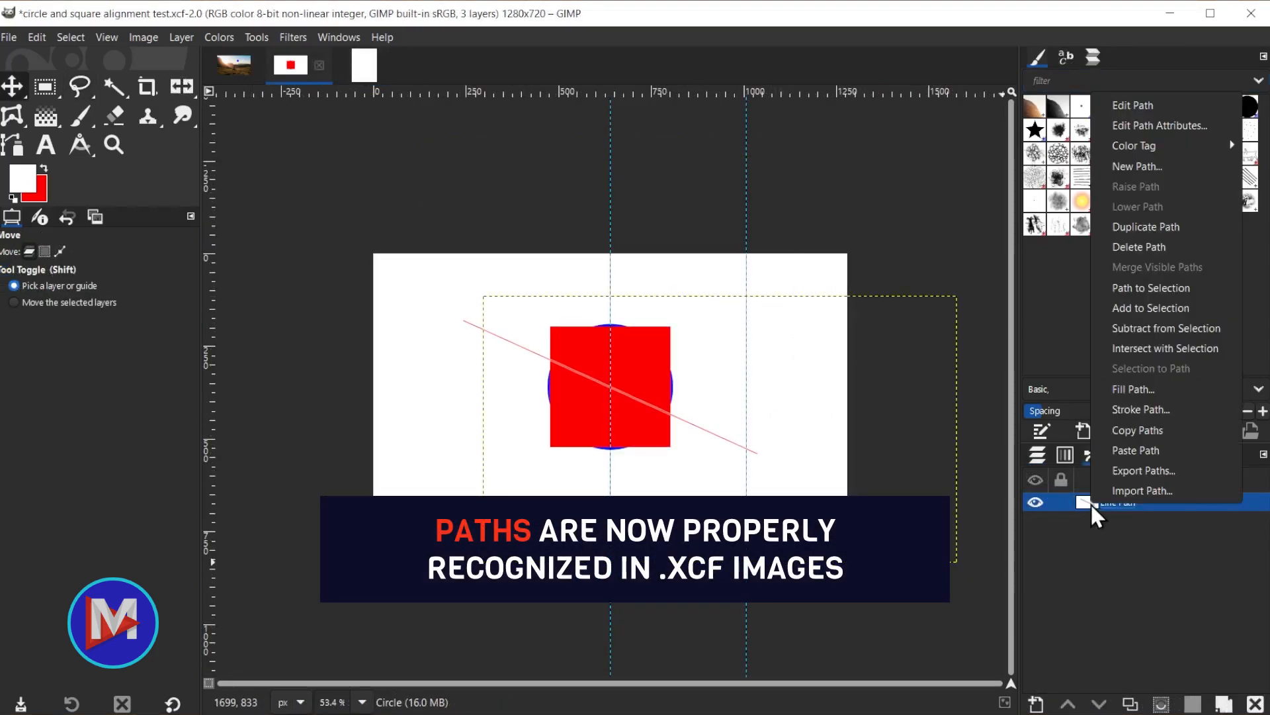
left_click(1154, 124)
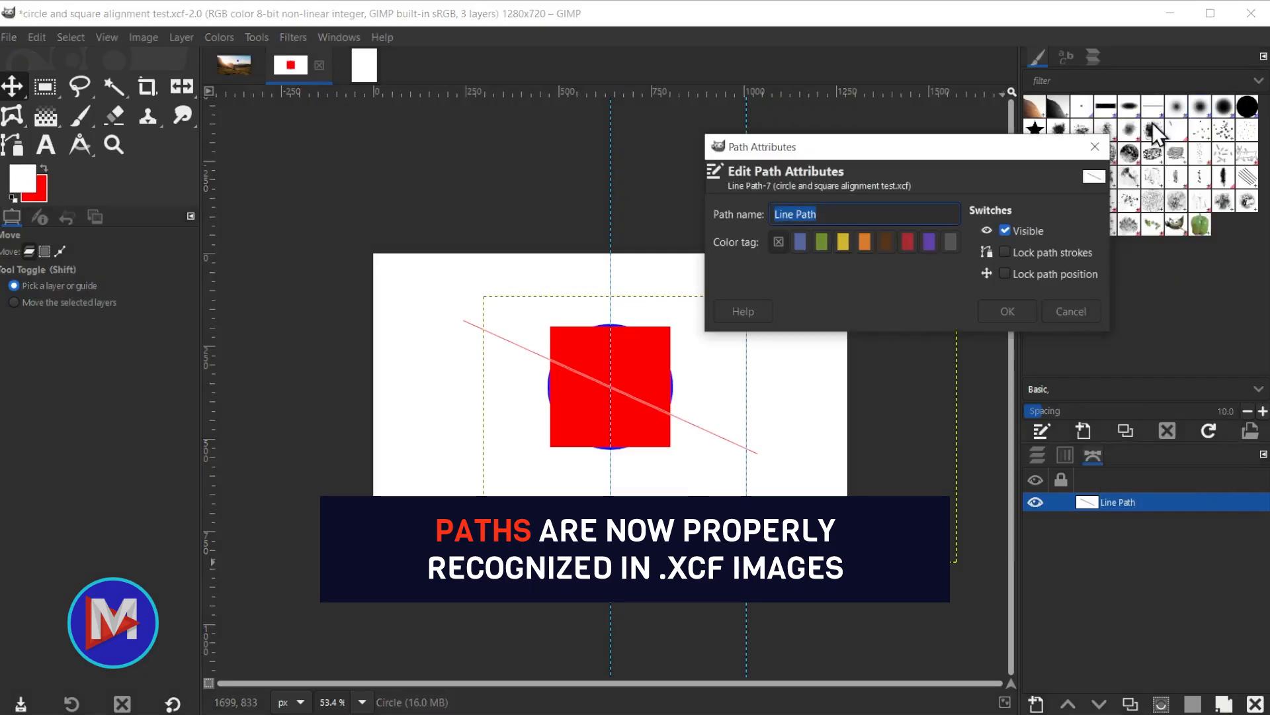
left_click_drag(892, 153, 729, 163)
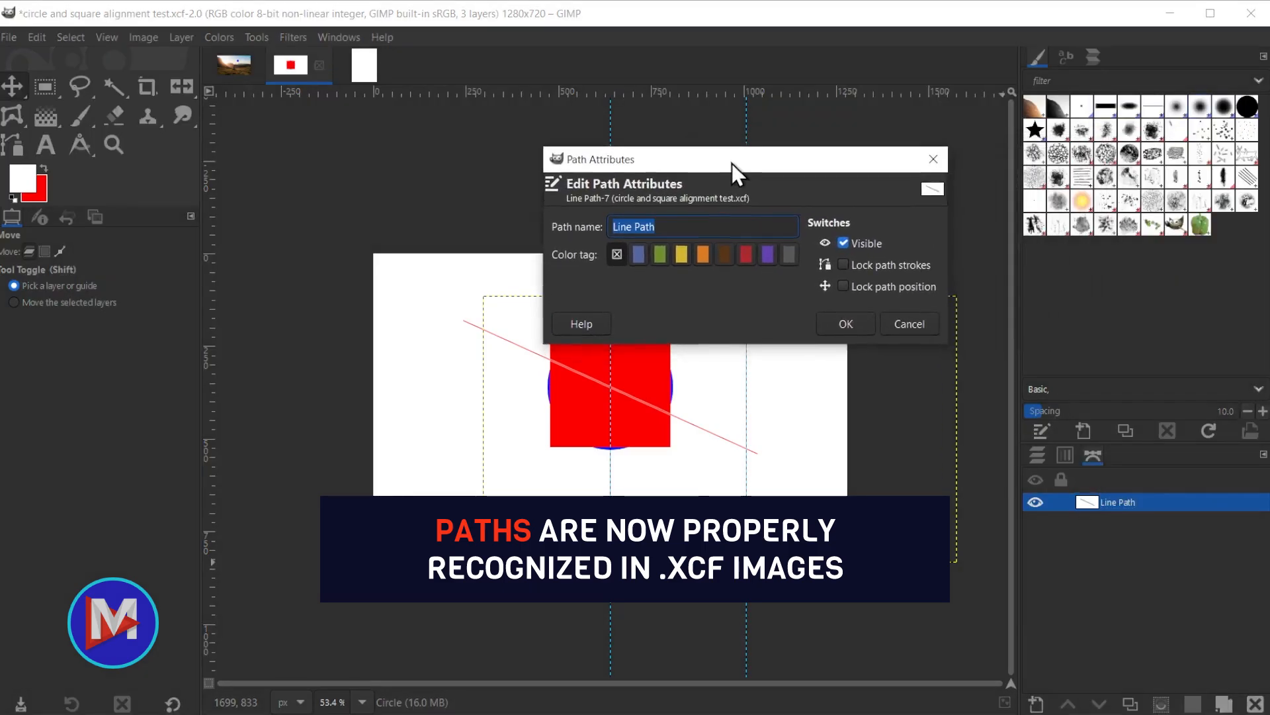
left_click(657, 249)
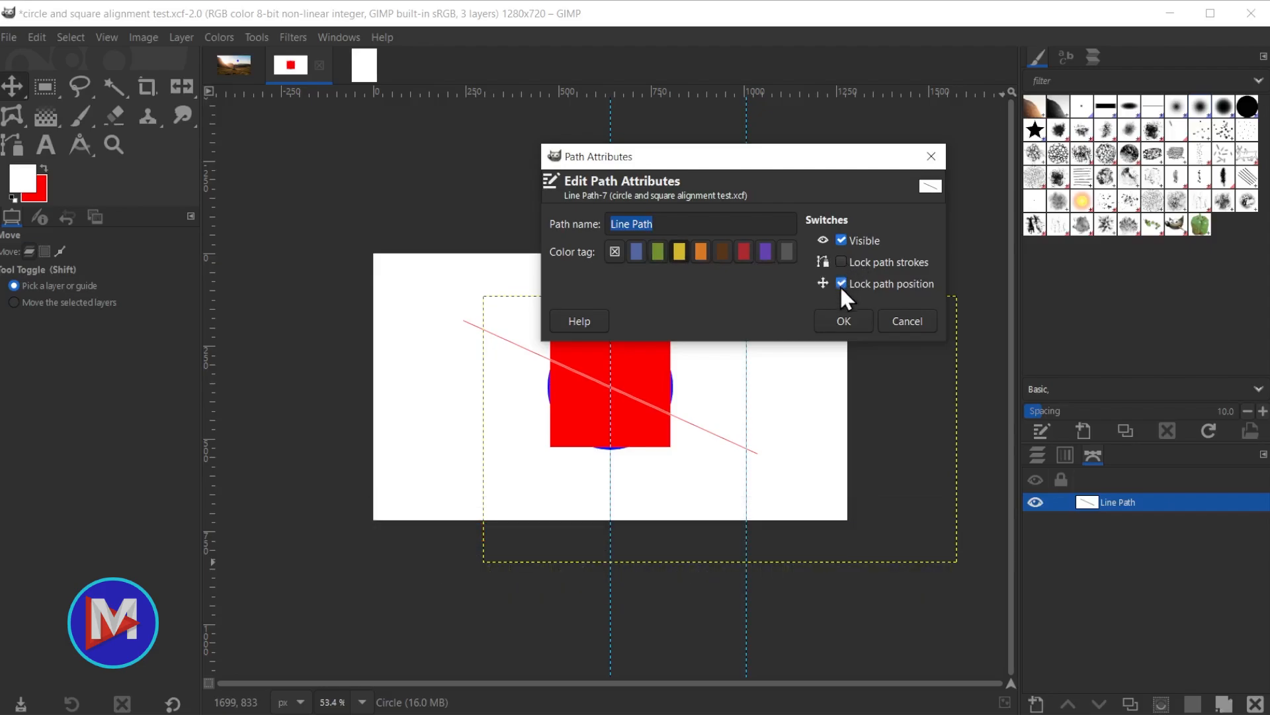
left_click(843, 321)
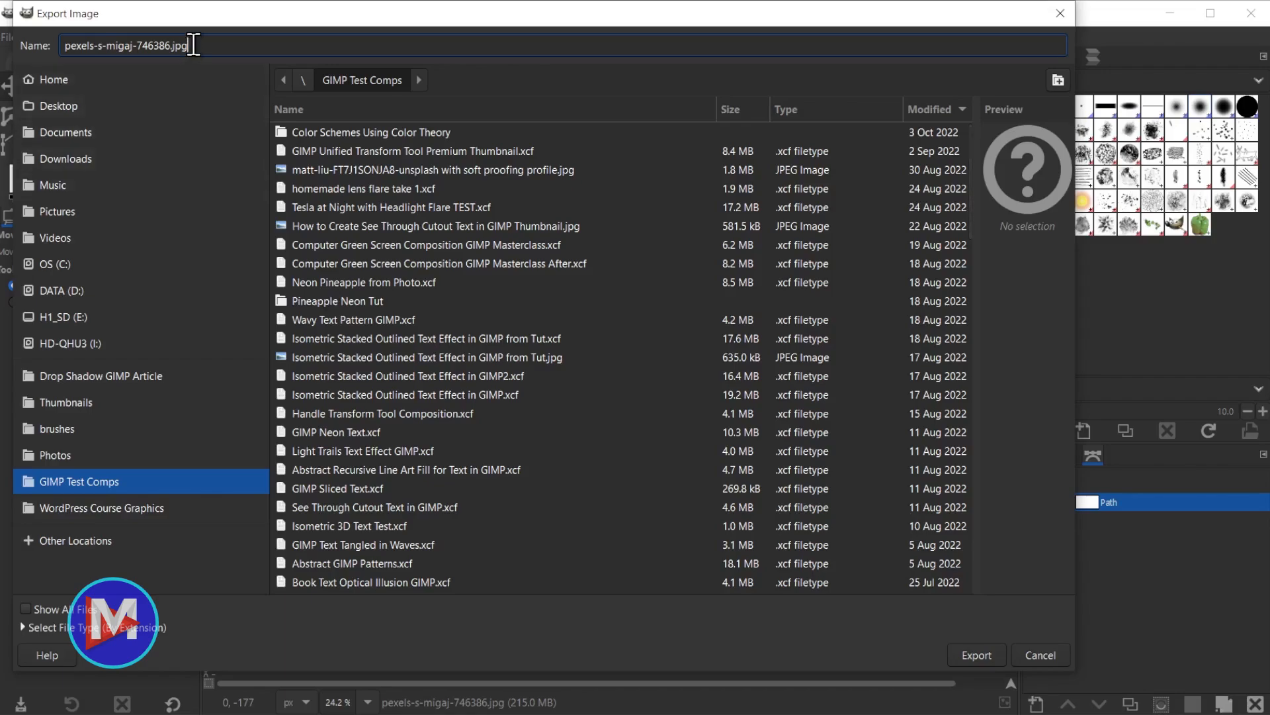
Export the landscape photo with its file extension changed to psd and Export as CMYK enabled
key("BackSpace")
key("BackSpace")
key("BackSpace")
type("psd")
key("Return")
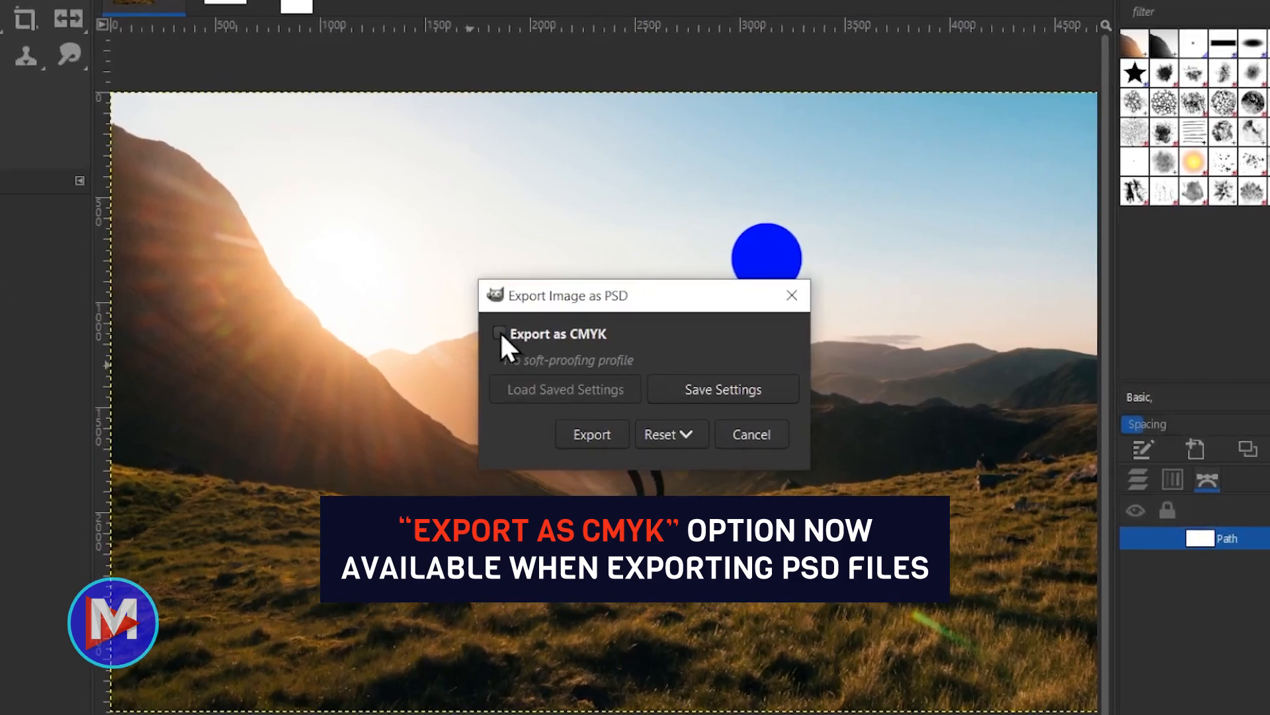
left_click(499, 333)
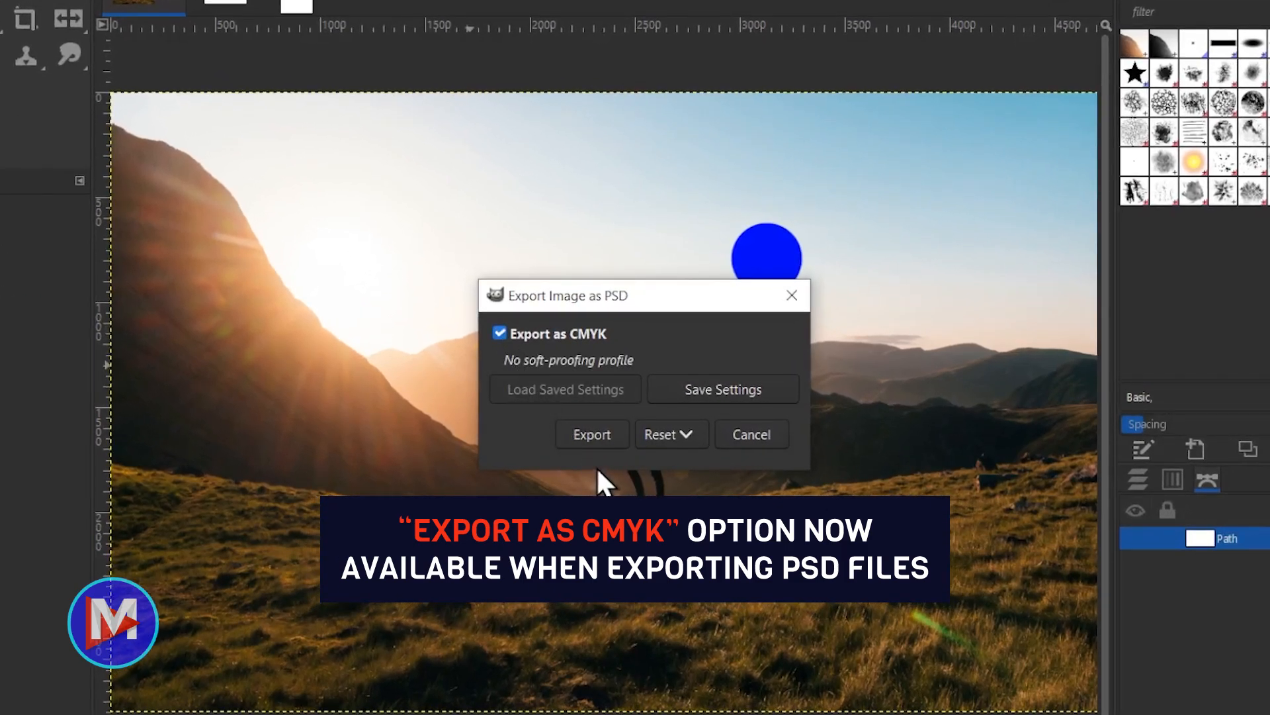
left_click(592, 434)
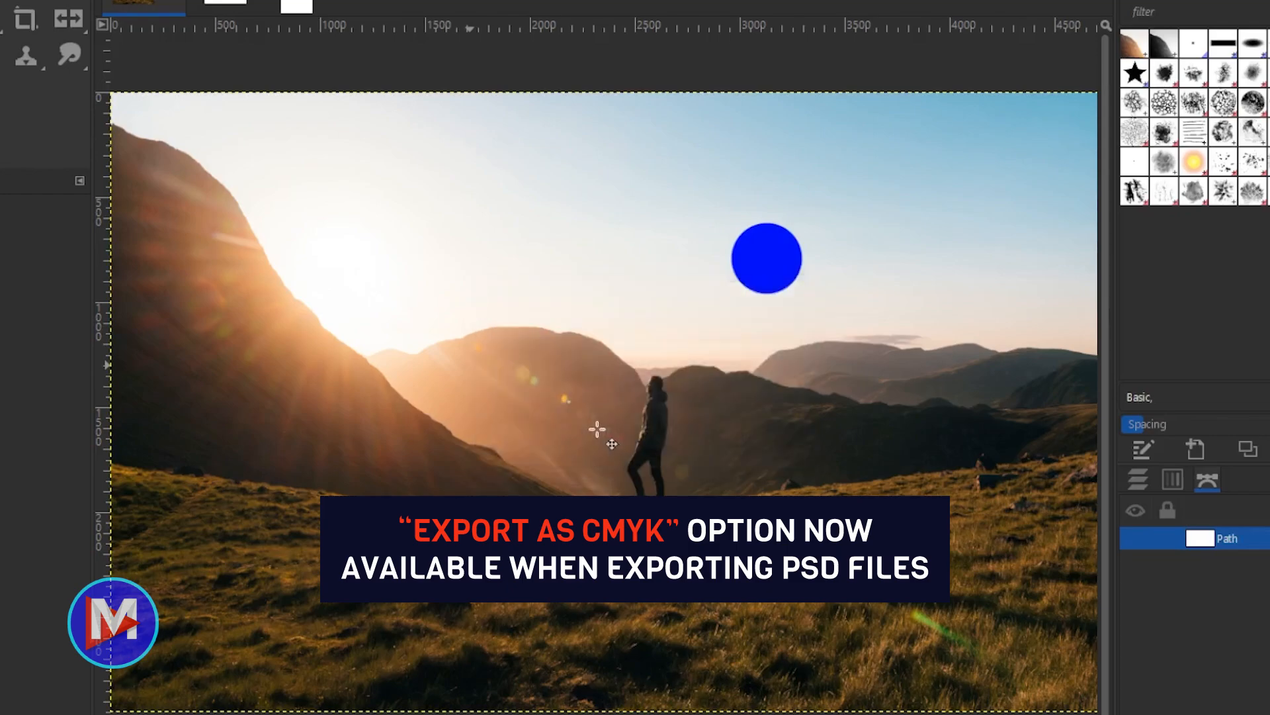